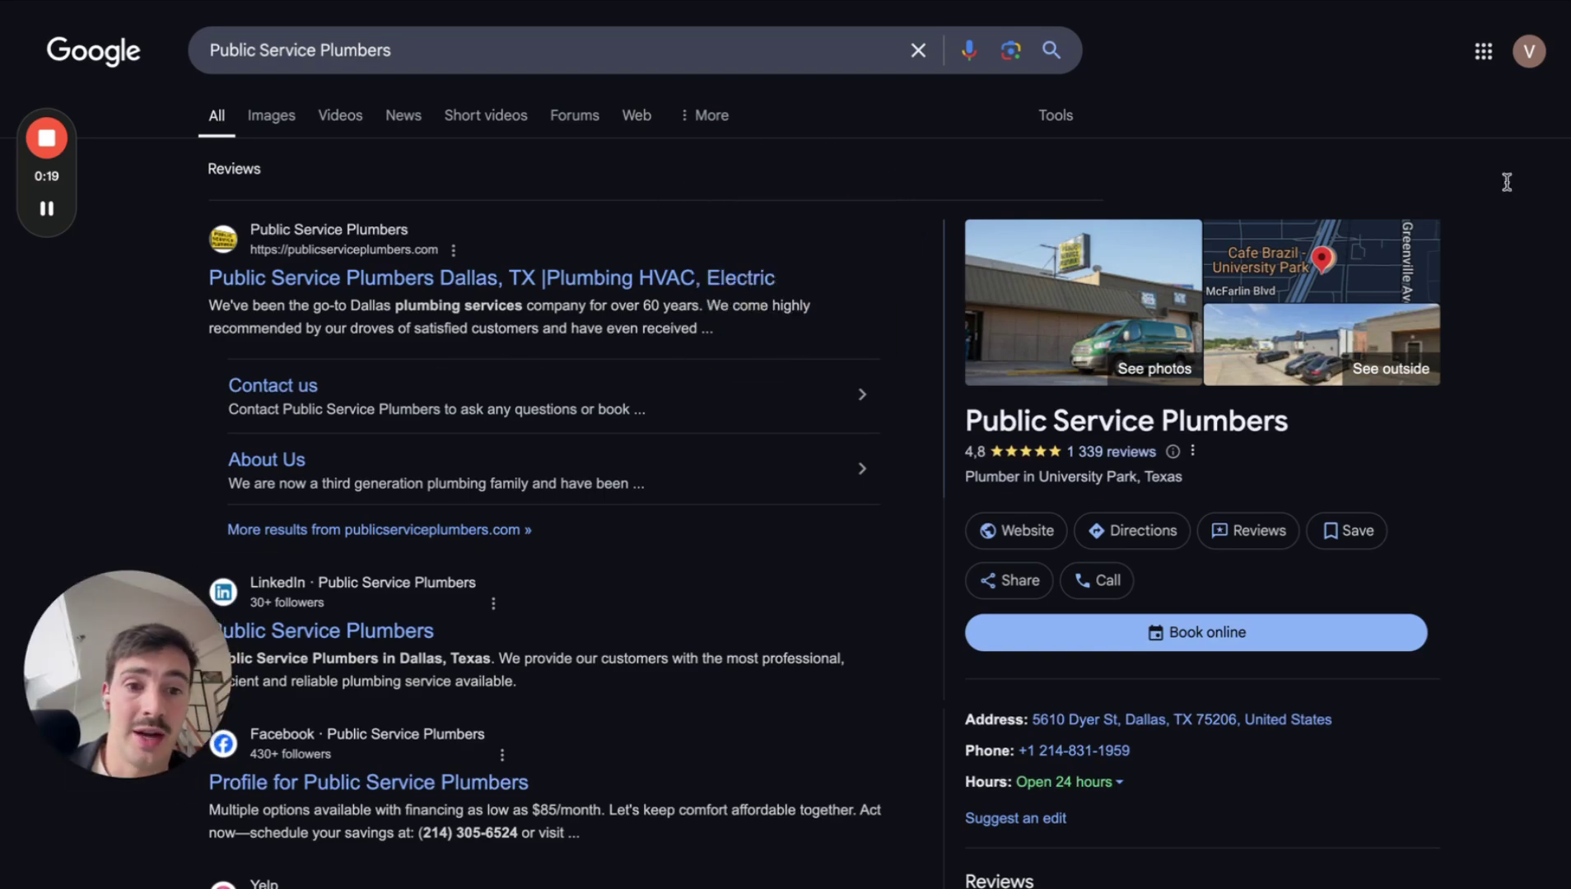
# Page the Public Service Plumbers posts carousel back to the Dec 2 and Oct 4, 2024 updates
pyautogui.scroll(-15, 1507, 182)
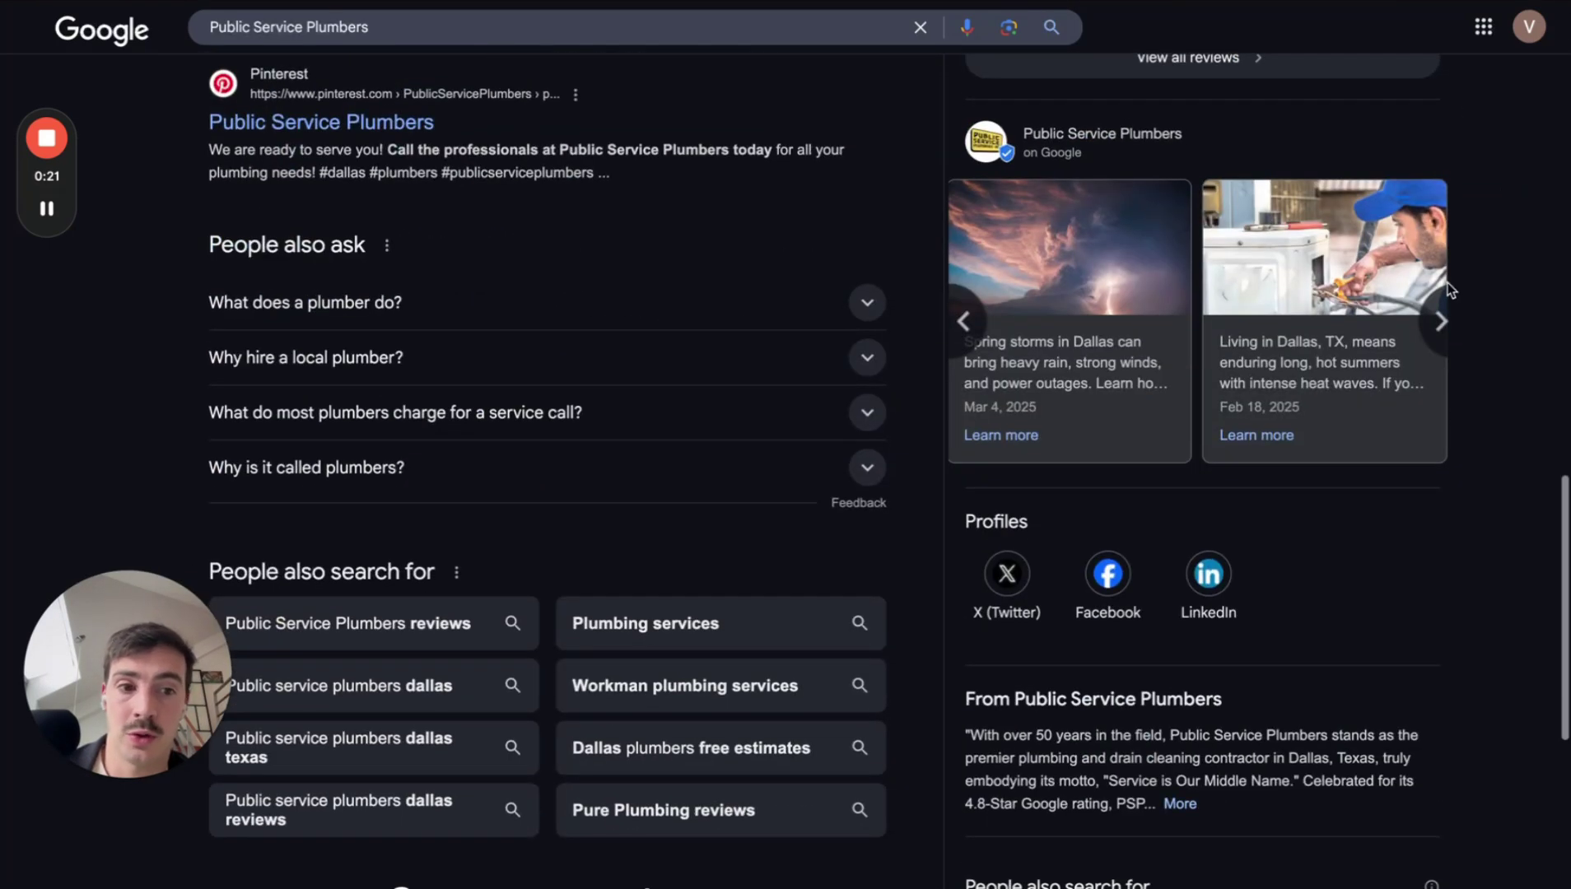
pyautogui.hscroll(6, 1449, 294)
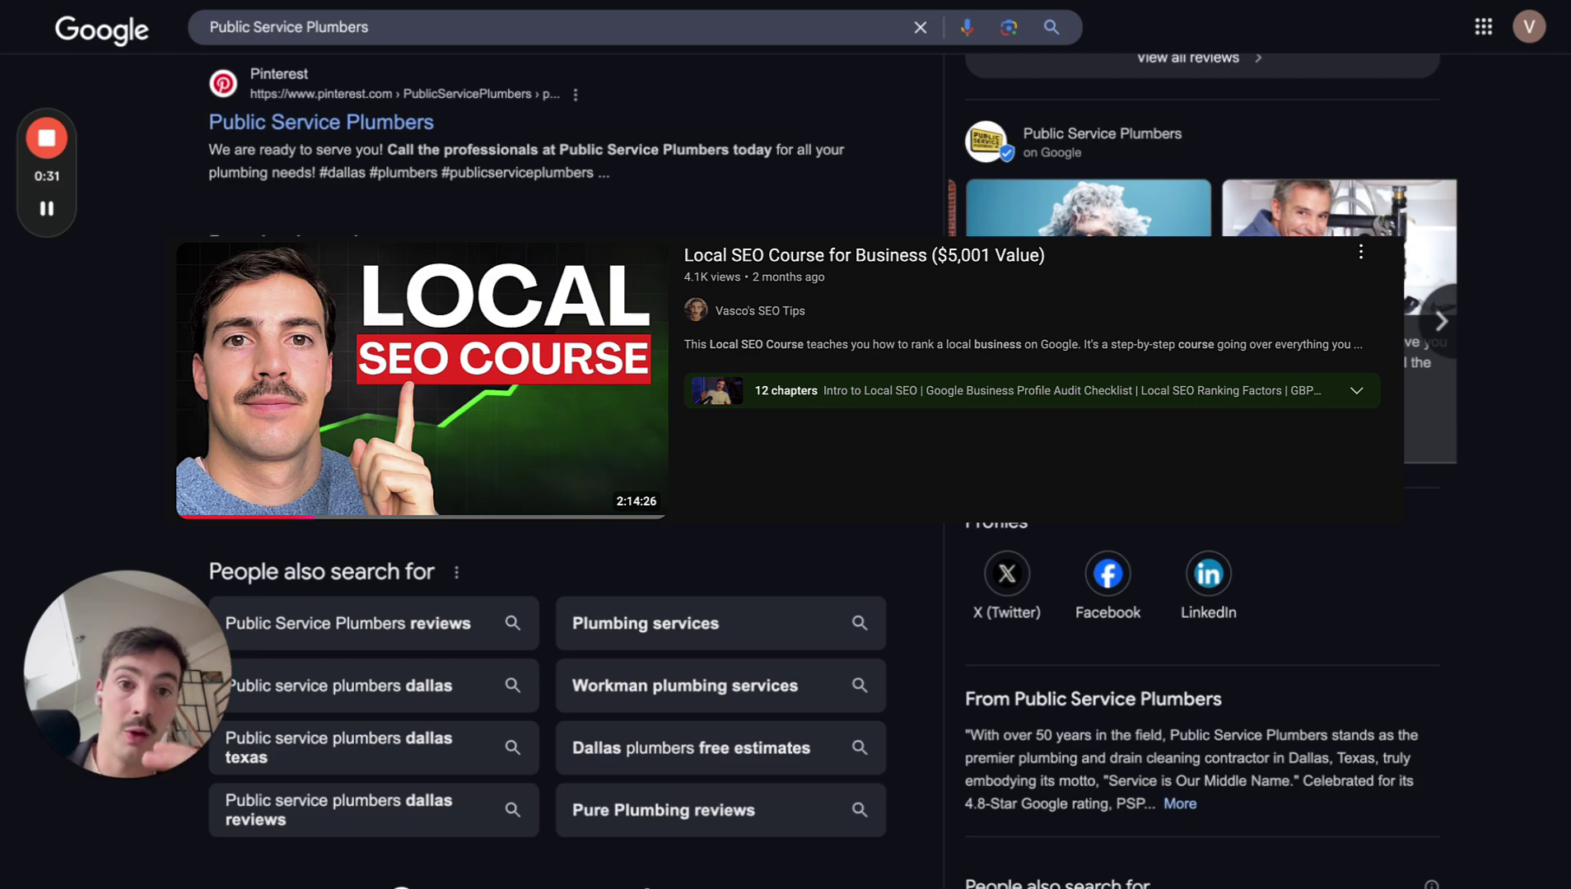
pyautogui.click(1441, 323)
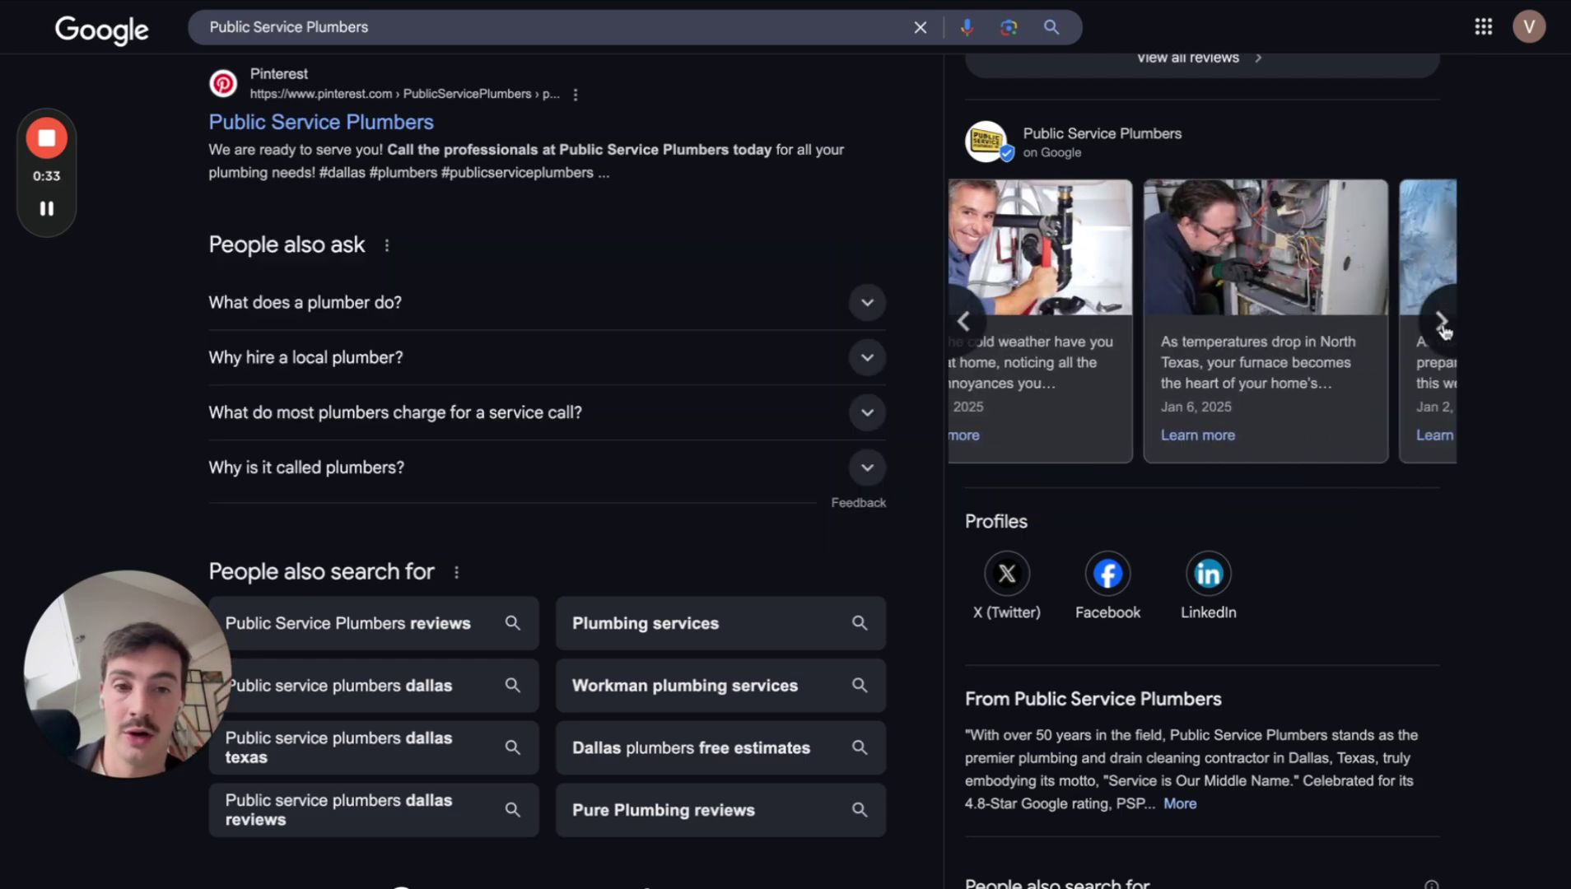
pyautogui.scroll(15, 1440, 326)
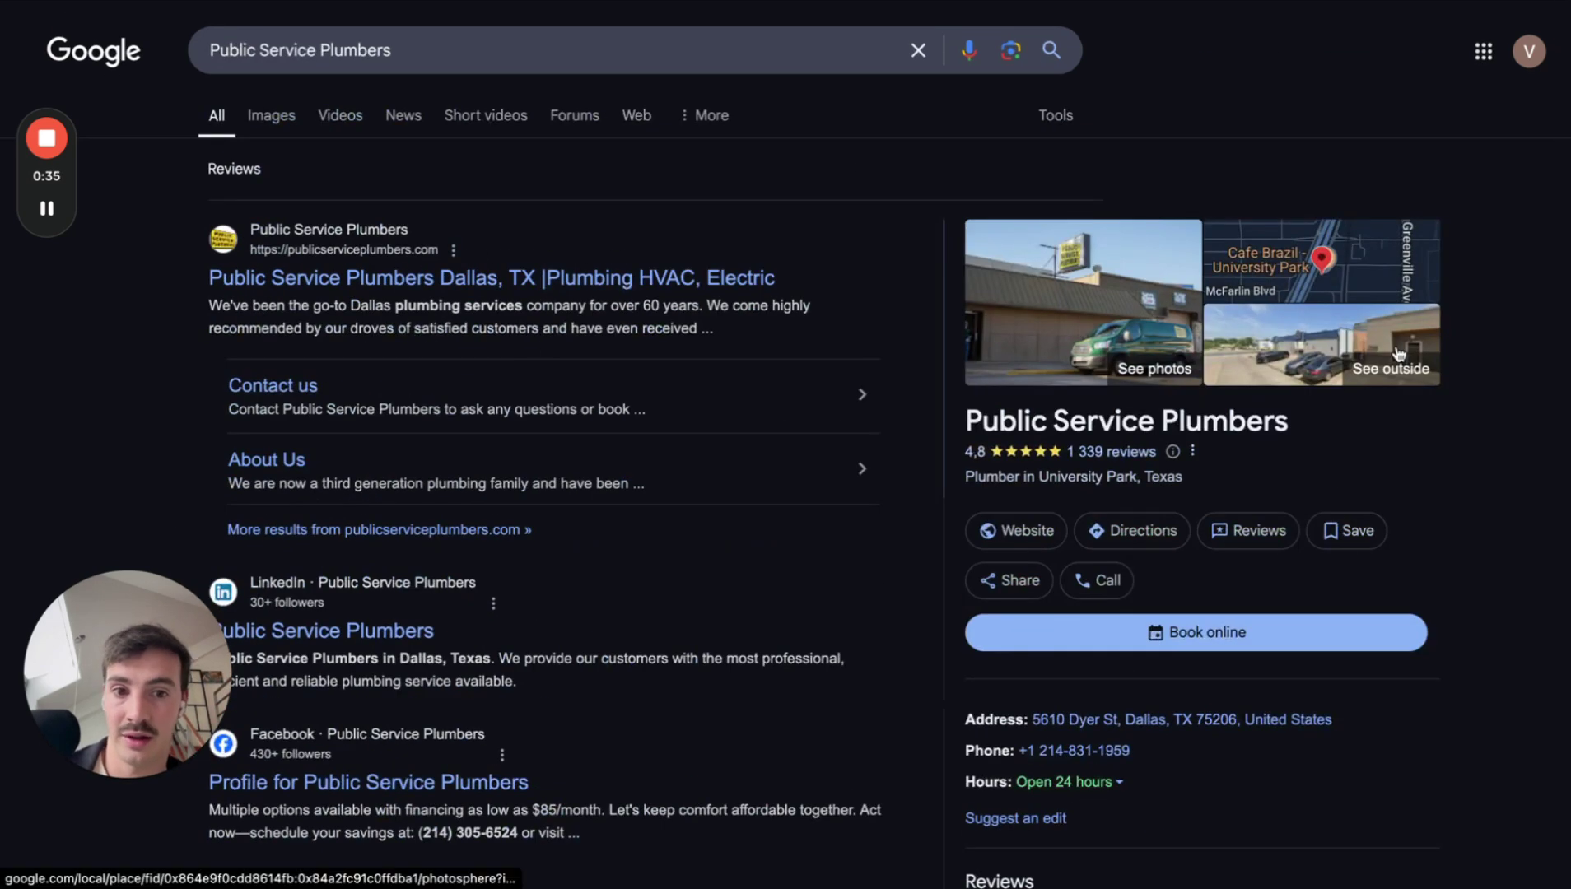
pyautogui.scroll(-1, 1397, 354)
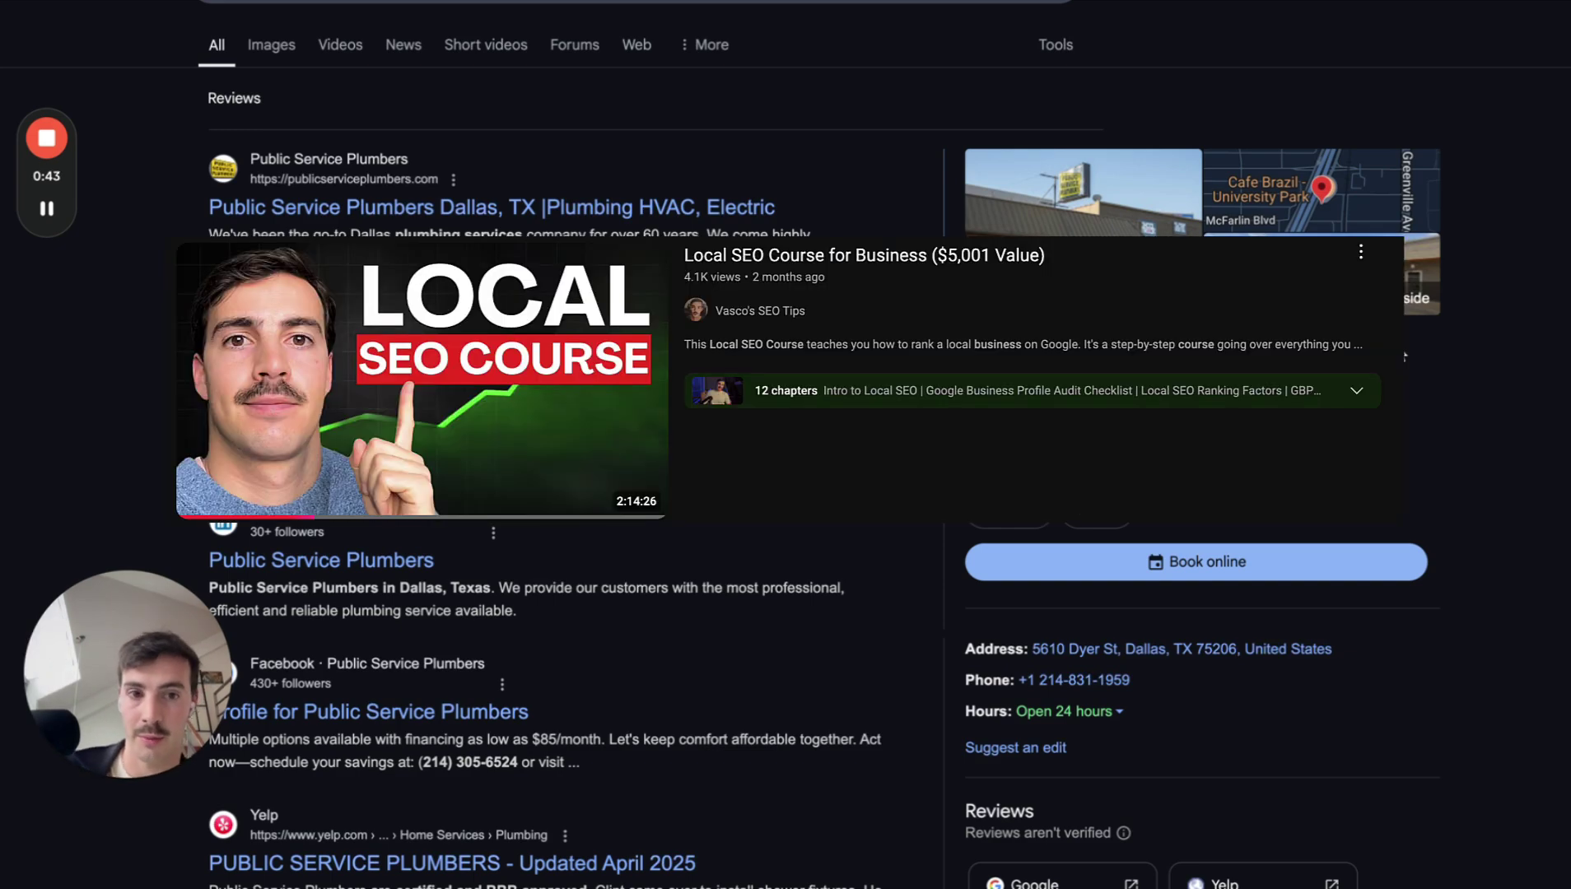
pyautogui.scroll(-15, 1511, 342)
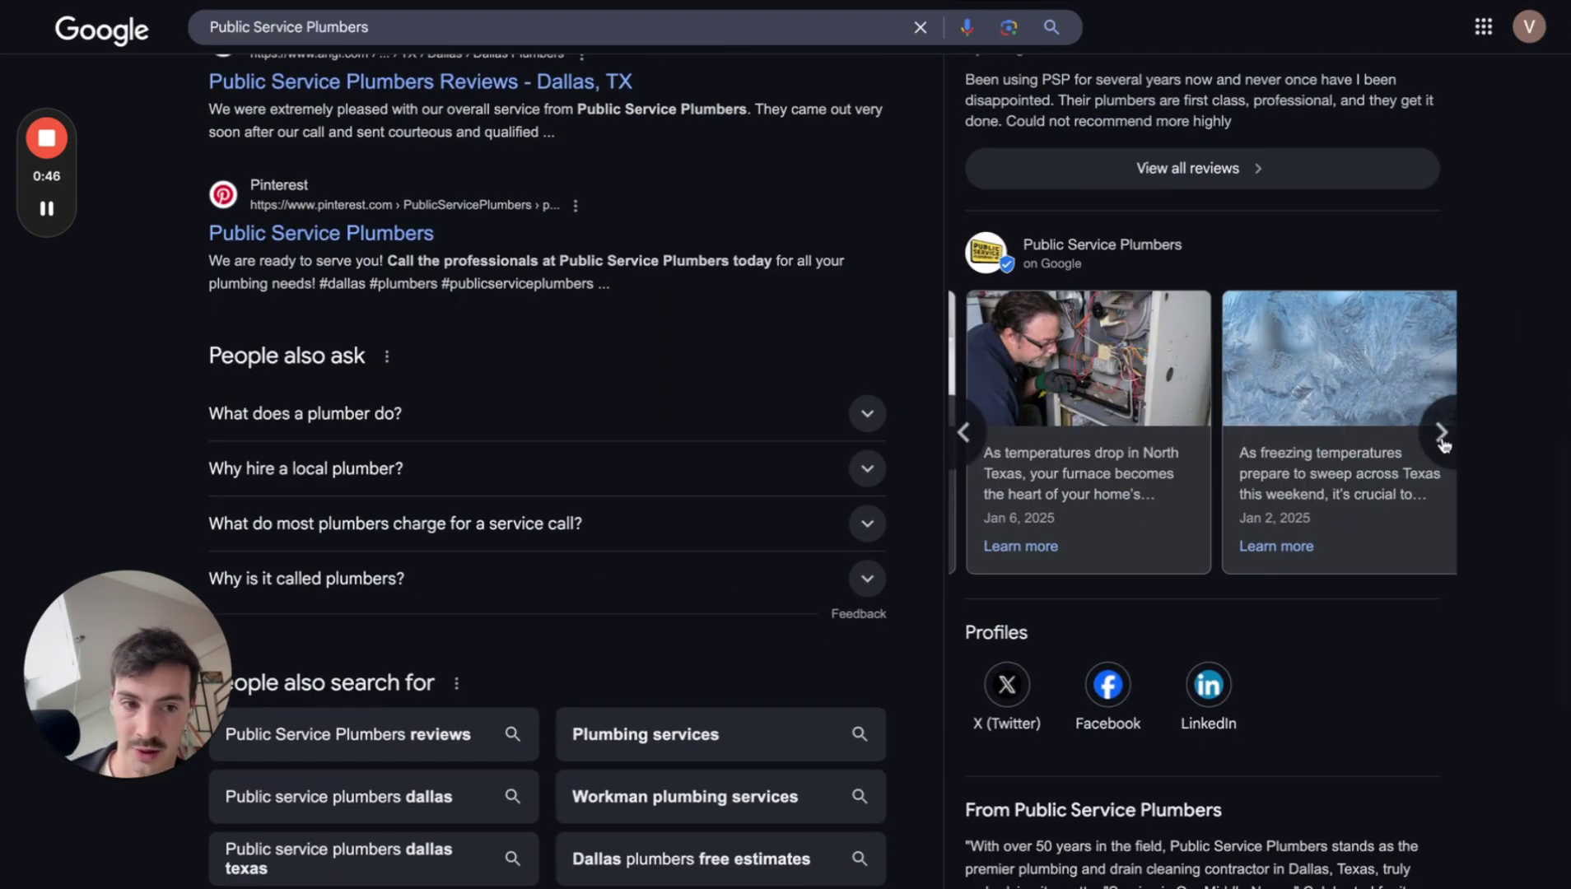
pyautogui.click(1442, 436)
pyautogui.click(1437, 433)
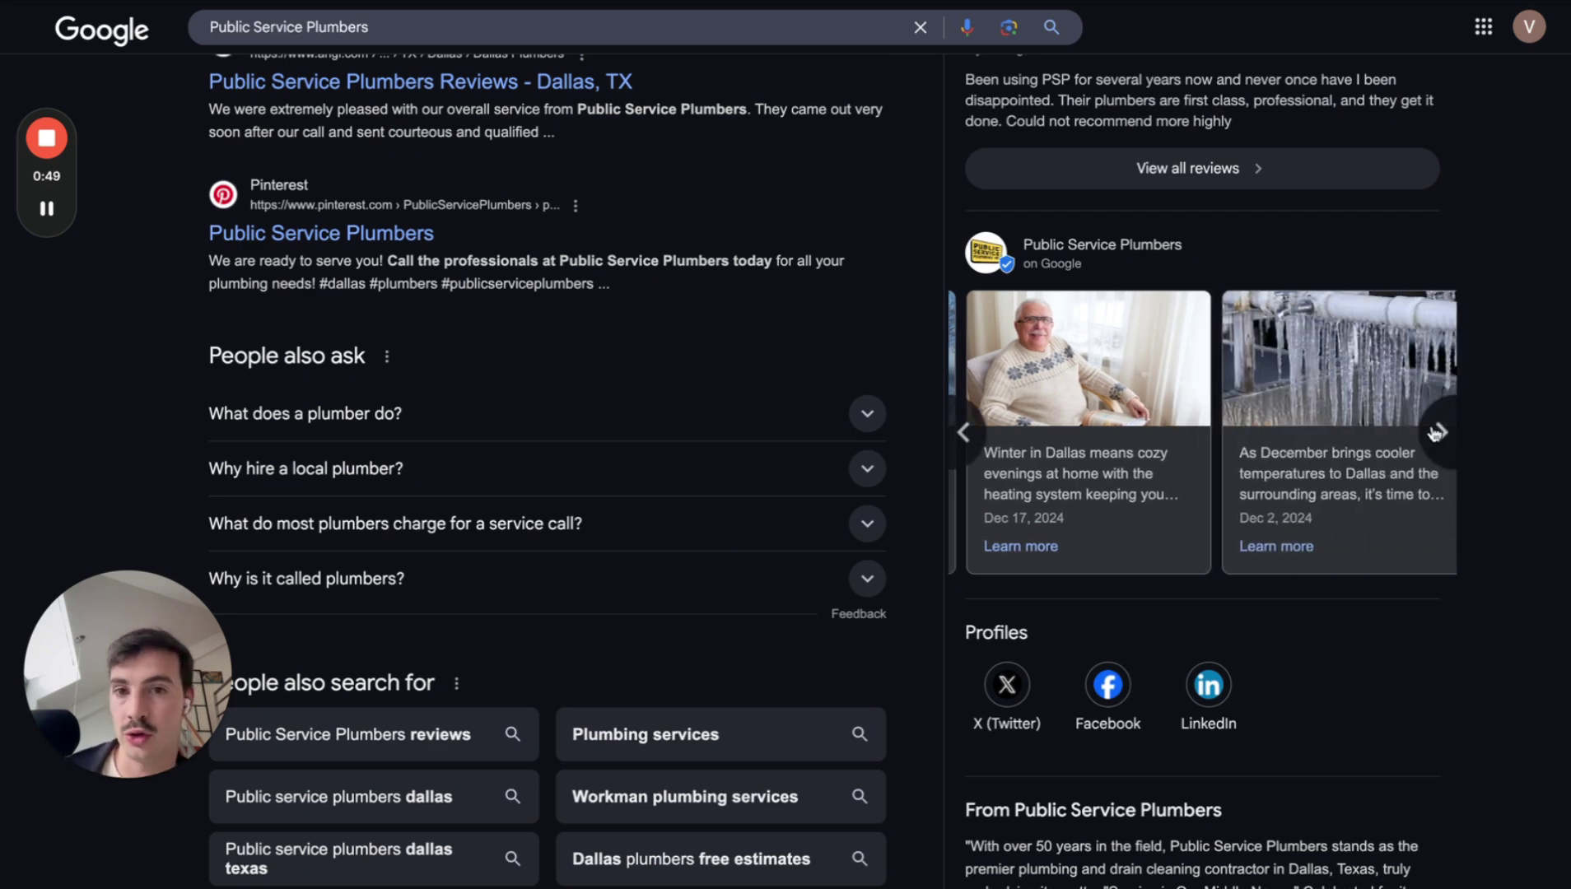
pyautogui.click(1437, 433)
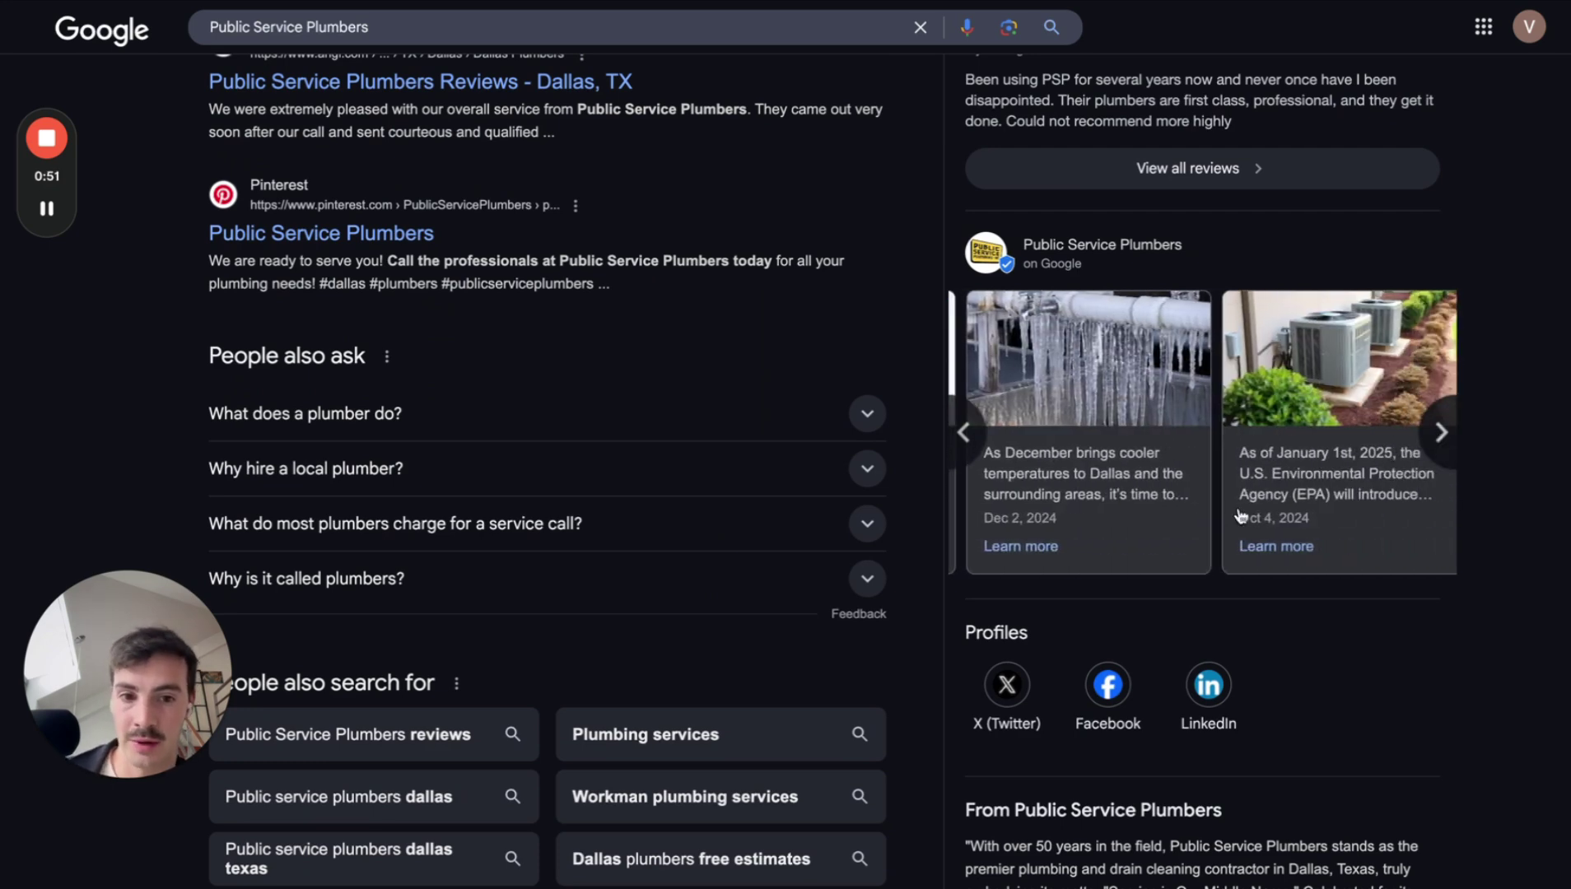
pyautogui.click(1100, 516)
pyautogui.scroll(-10, 905, 573)
pyautogui.scroll(-4, 904, 573)
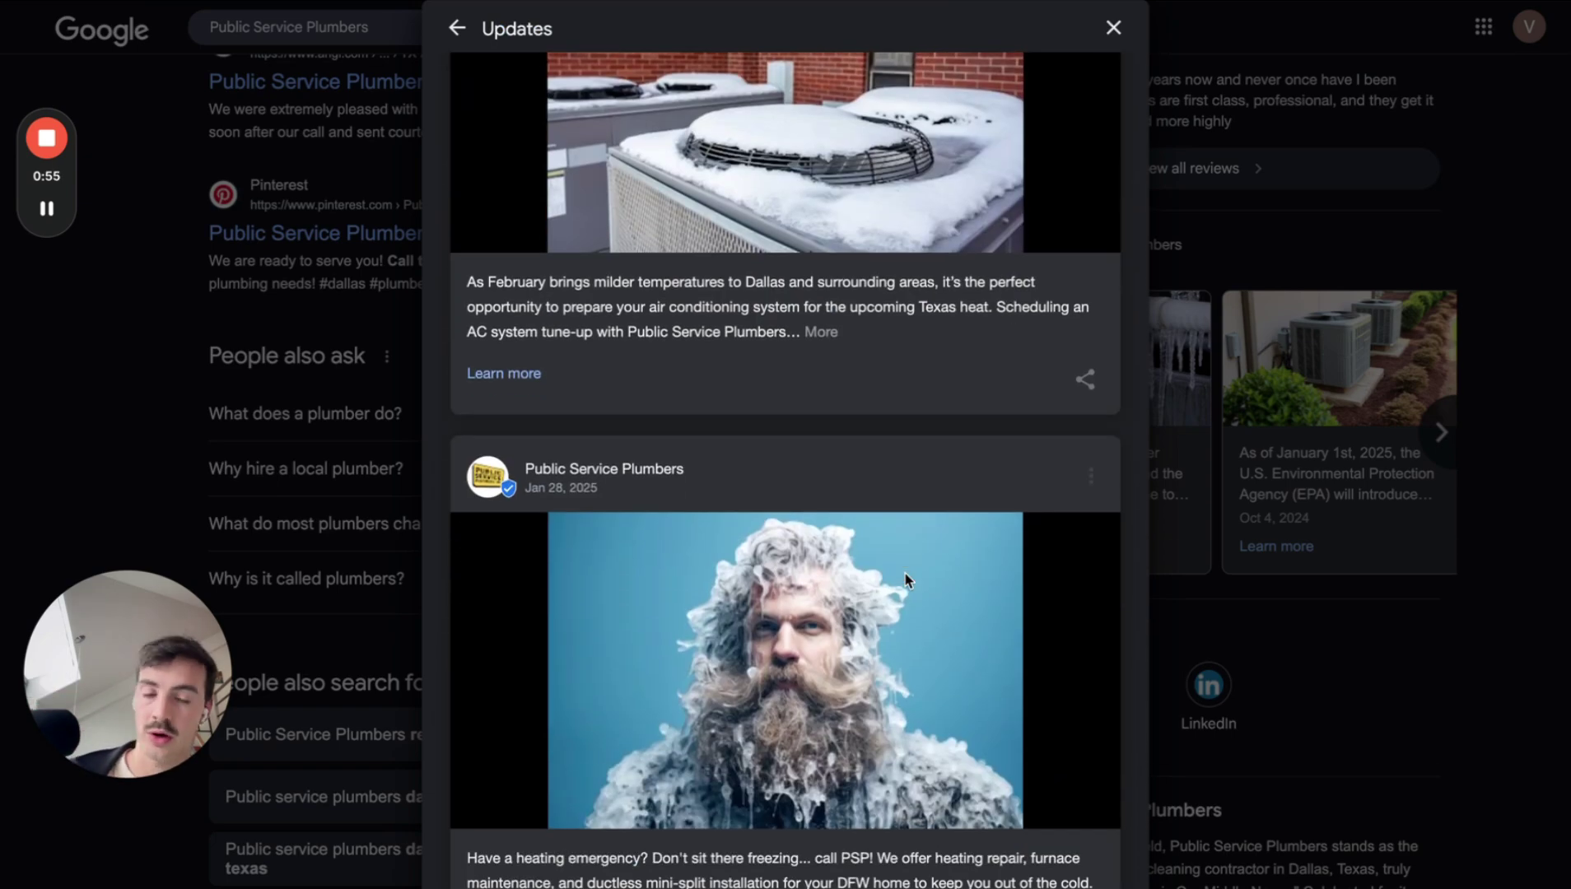
pyautogui.scroll(2, 905, 573)
pyautogui.scroll(15, 905, 573)
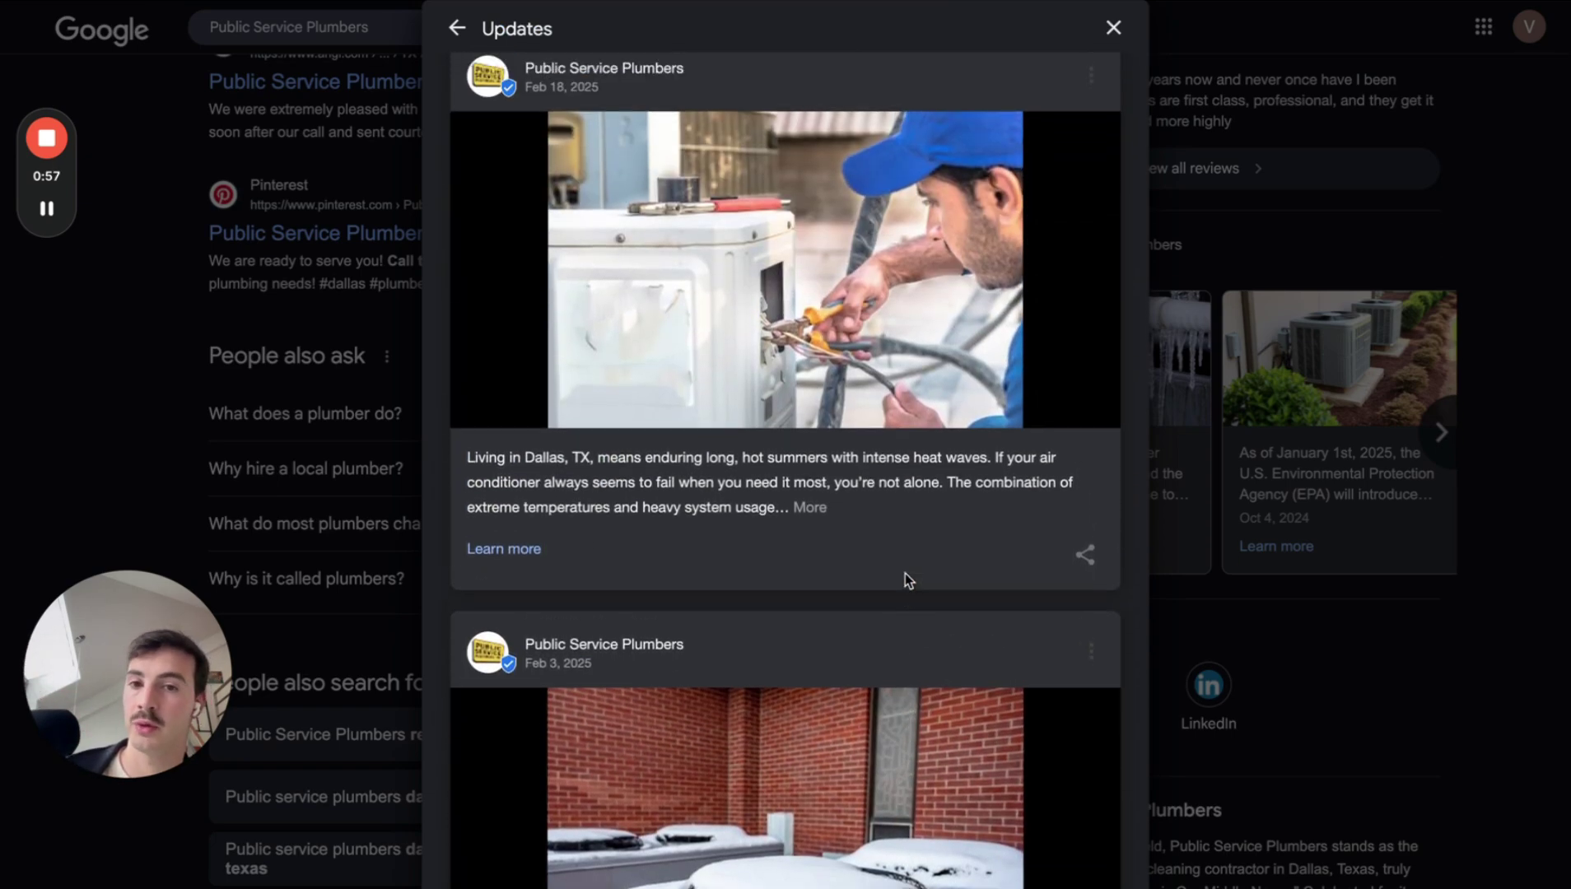
pyautogui.scroll(8, 864, 398)
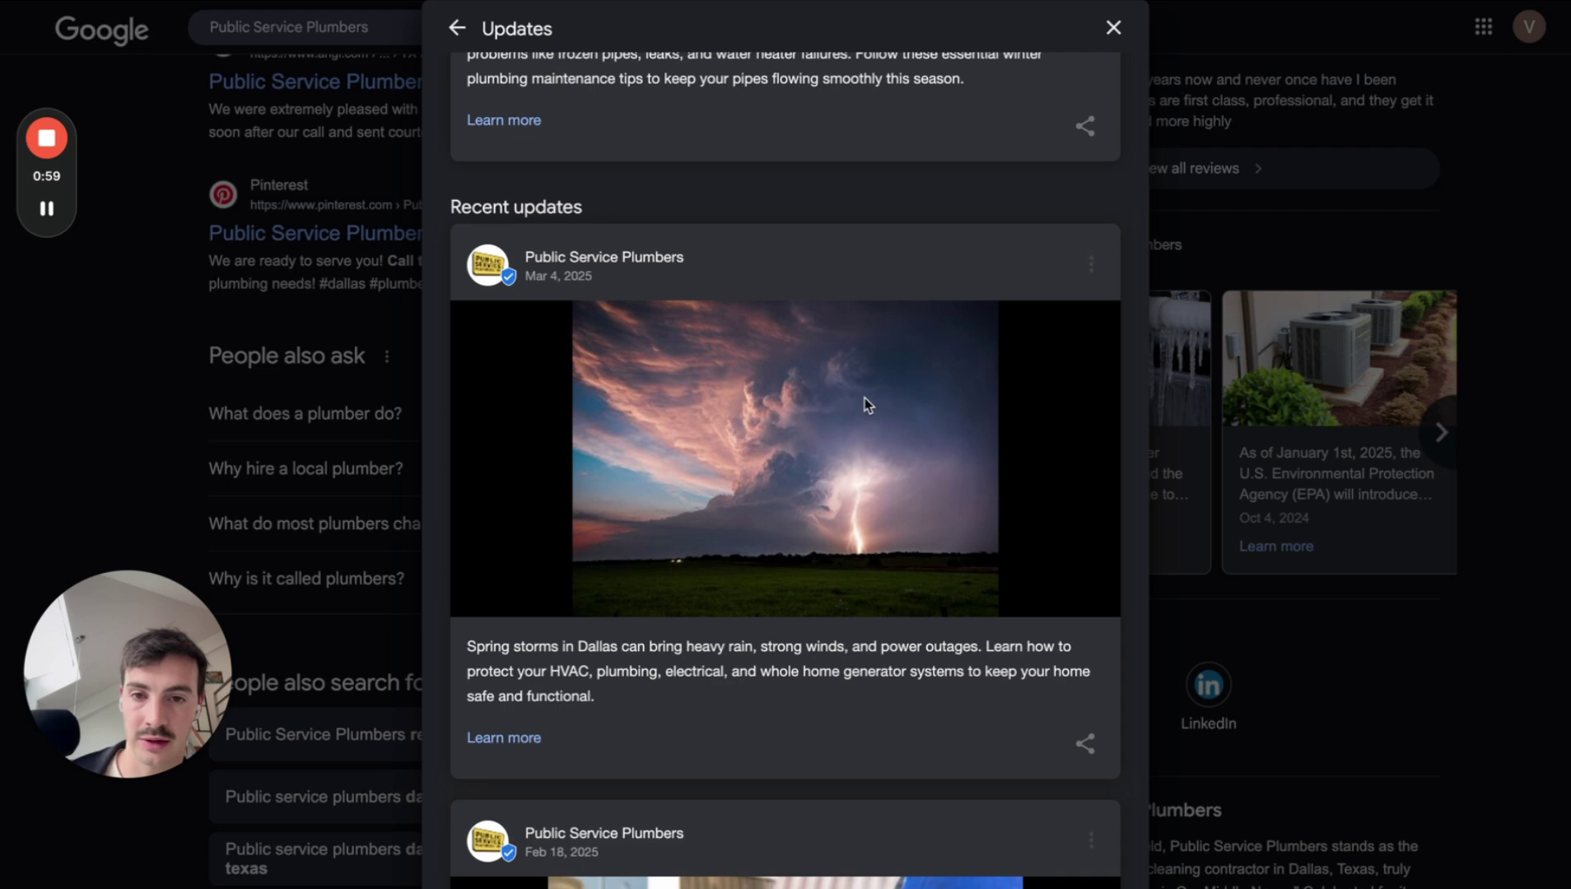
pyautogui.scroll(1, 864, 398)
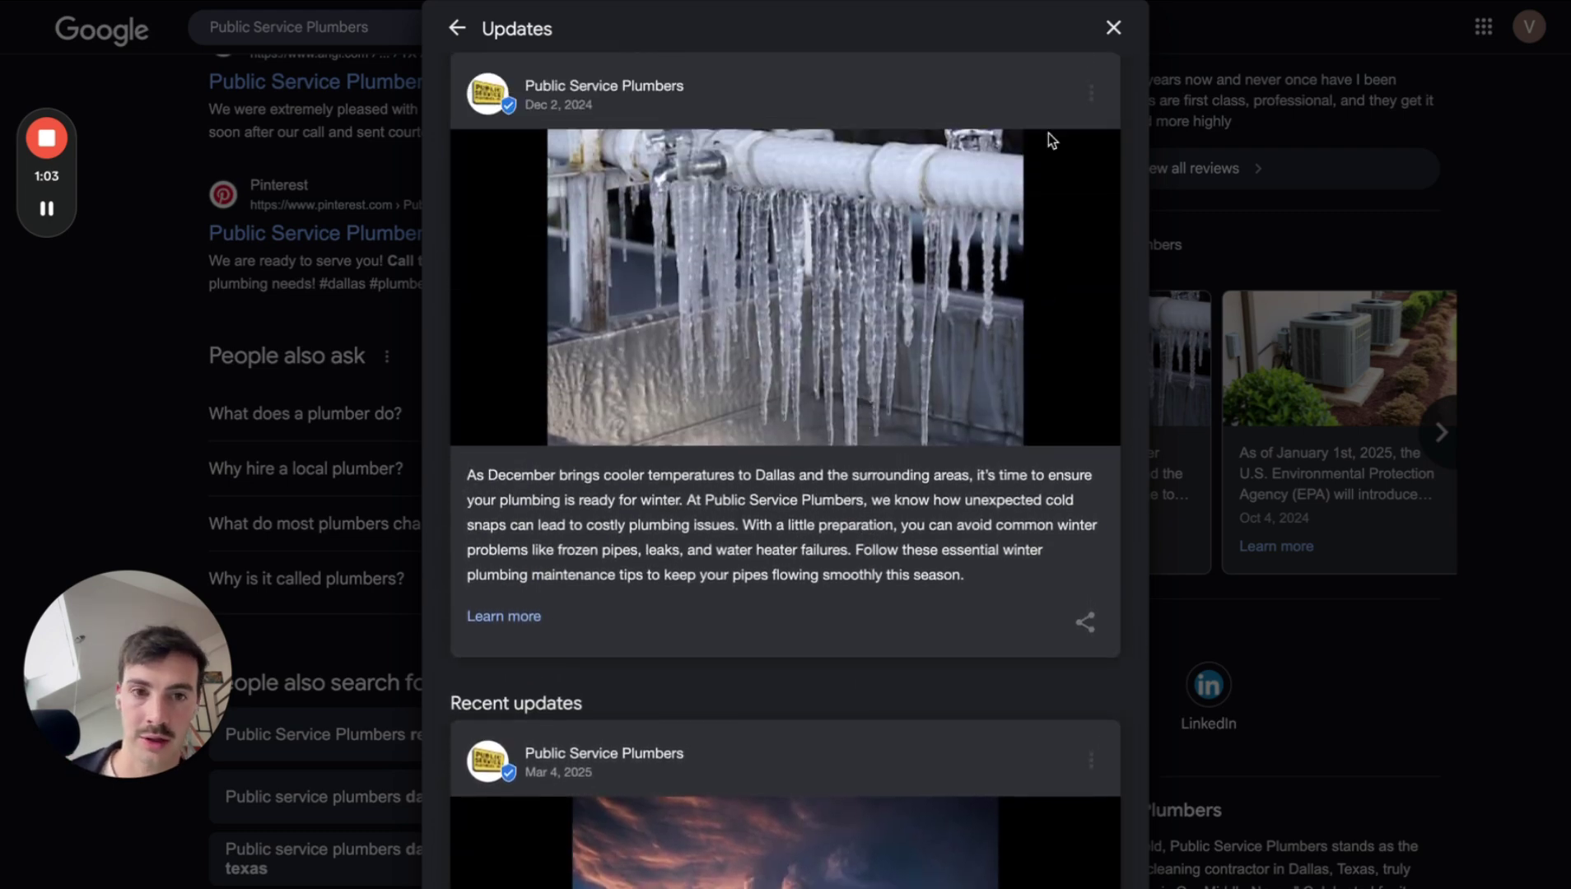
pyautogui.click(1111, 29)
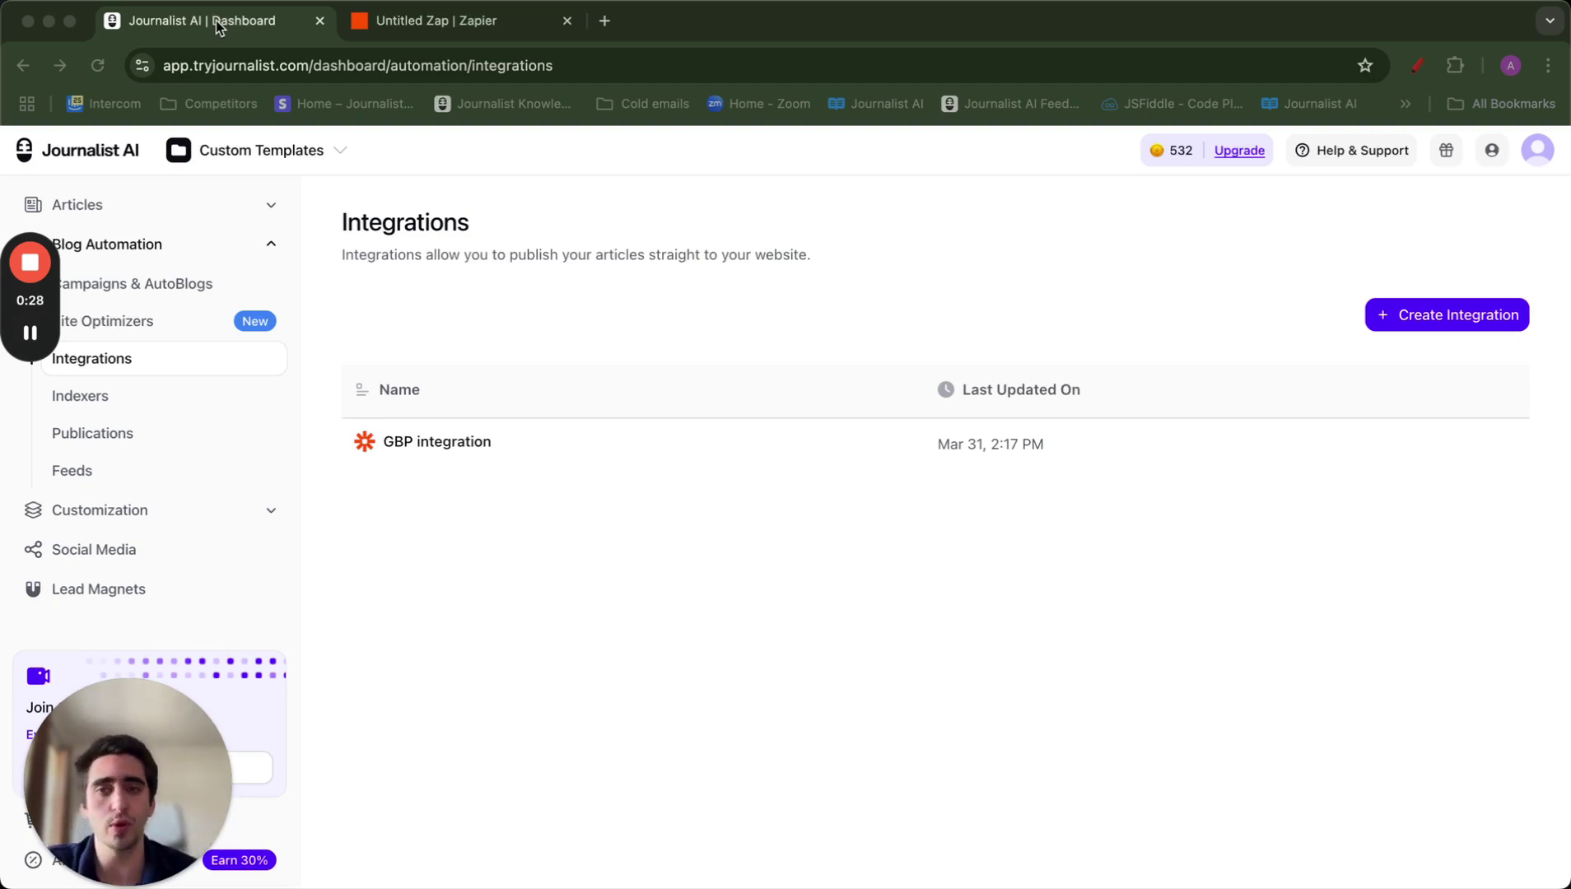
# Glance at the Zapier zap draft, then return to the Journalist AI Integrations page
pyautogui.click(454, 26)
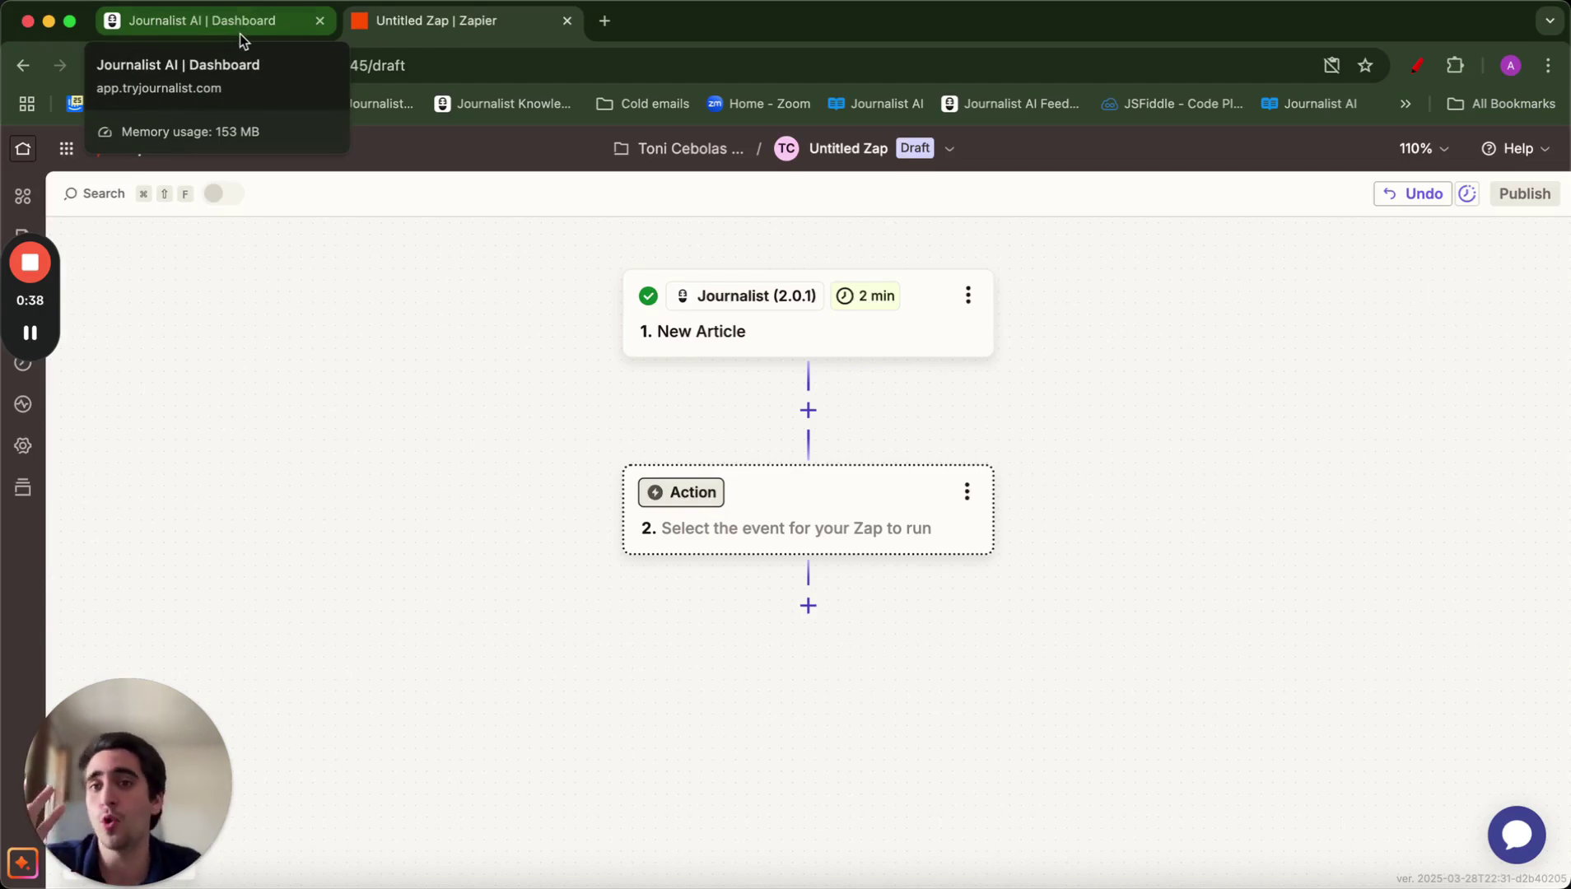
pyautogui.click(238, 35)
# Search Google for 'open ai platform' in a new browser tab
pyautogui.click(611, 23)
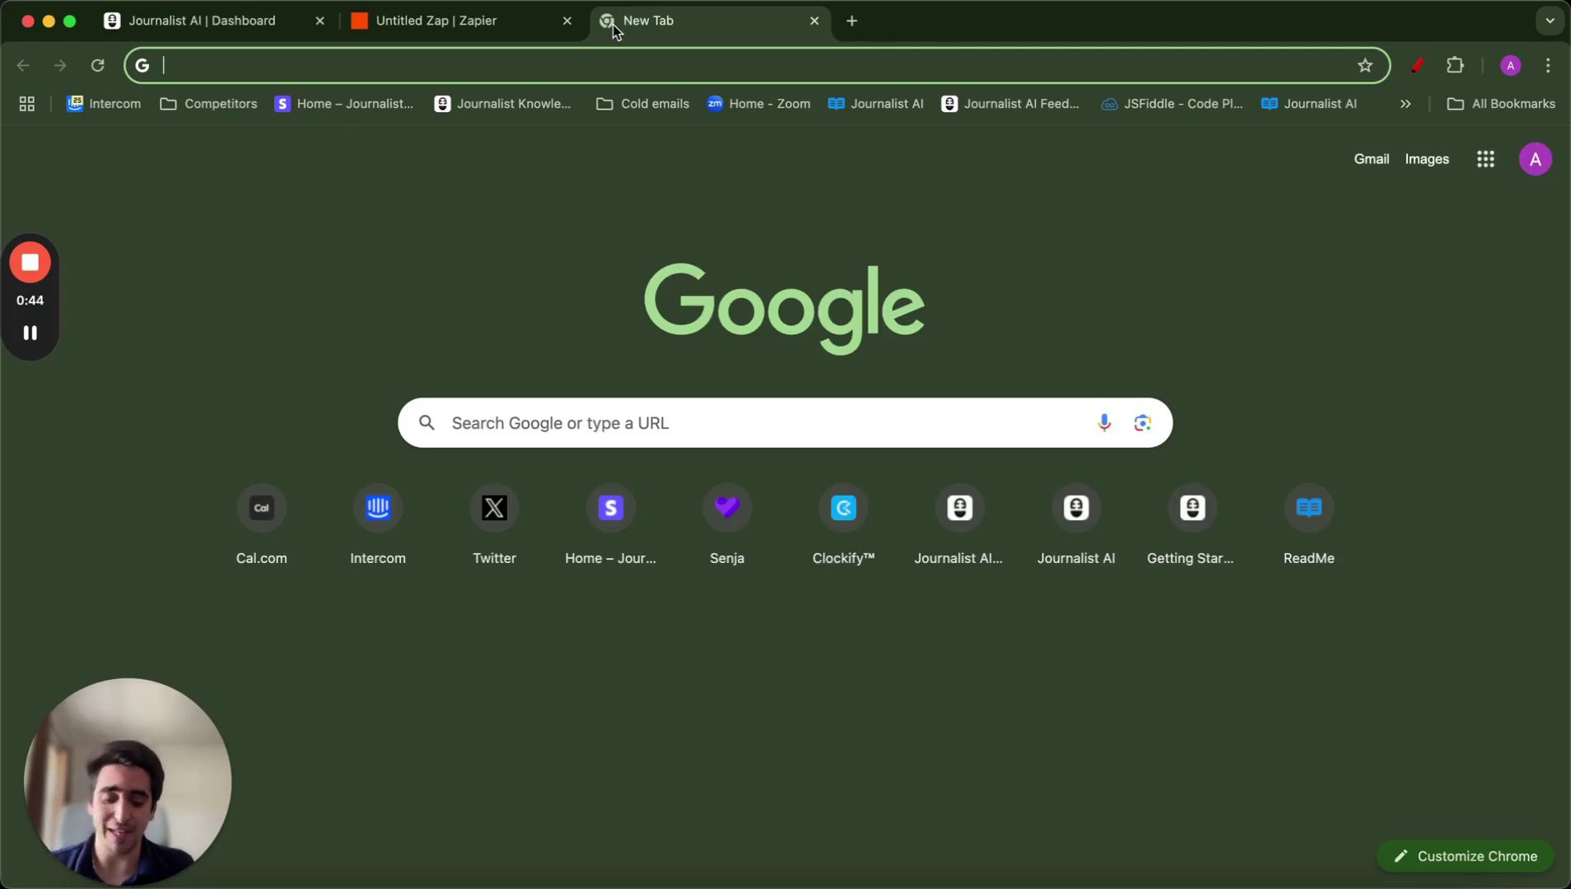
pyautogui.write('opa')
pyautogui.press('BackSpace')
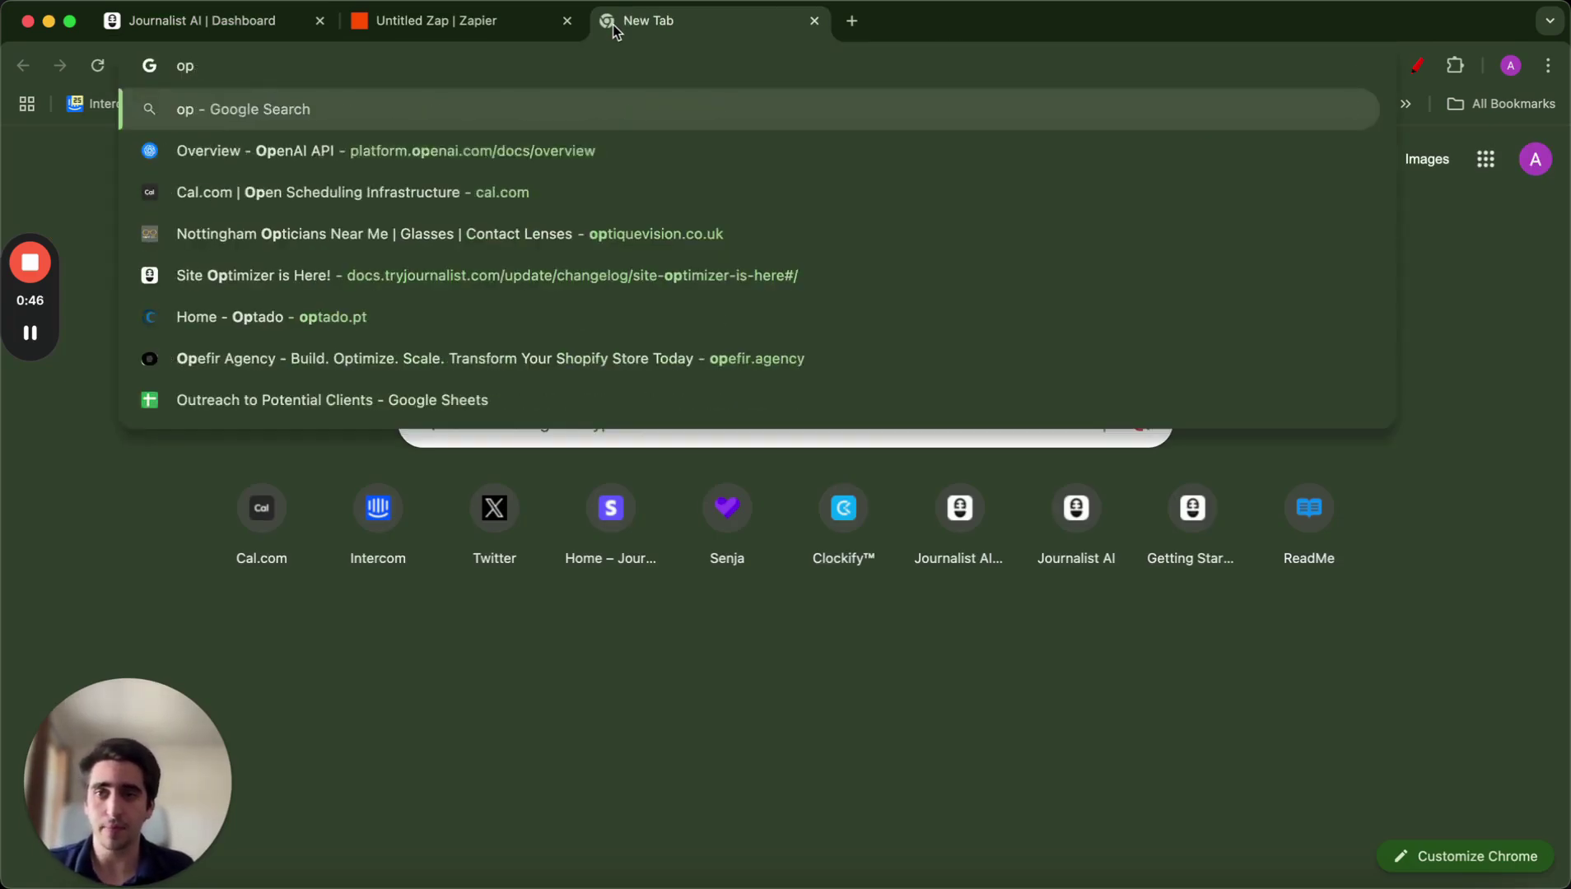
pyautogui.write('en ai platf')
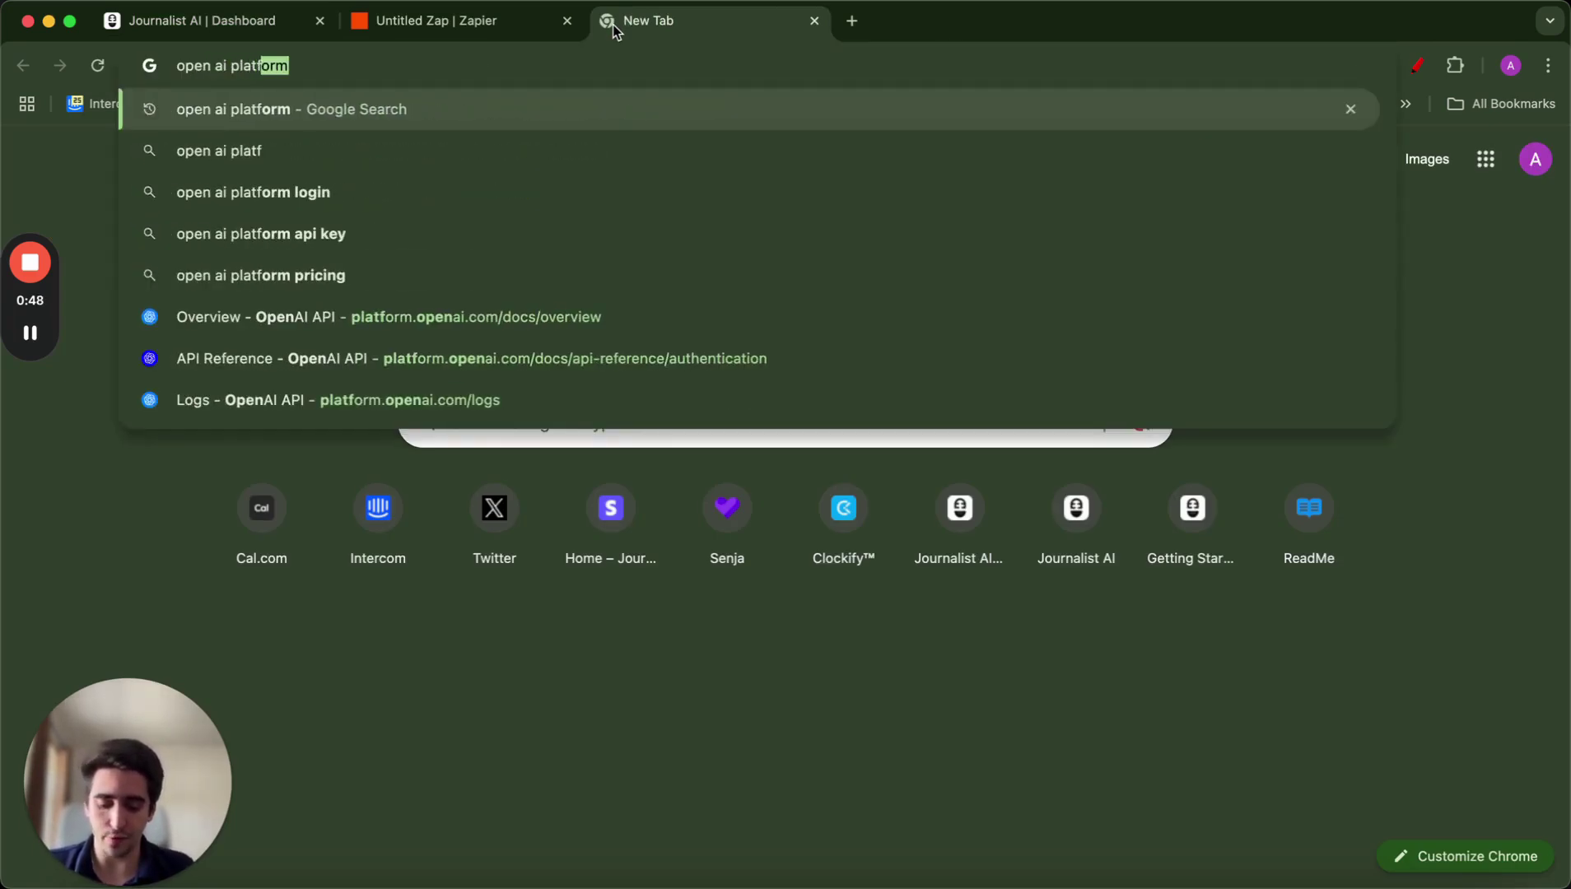
pyautogui.write('orm')
pyautogui.press('Return')
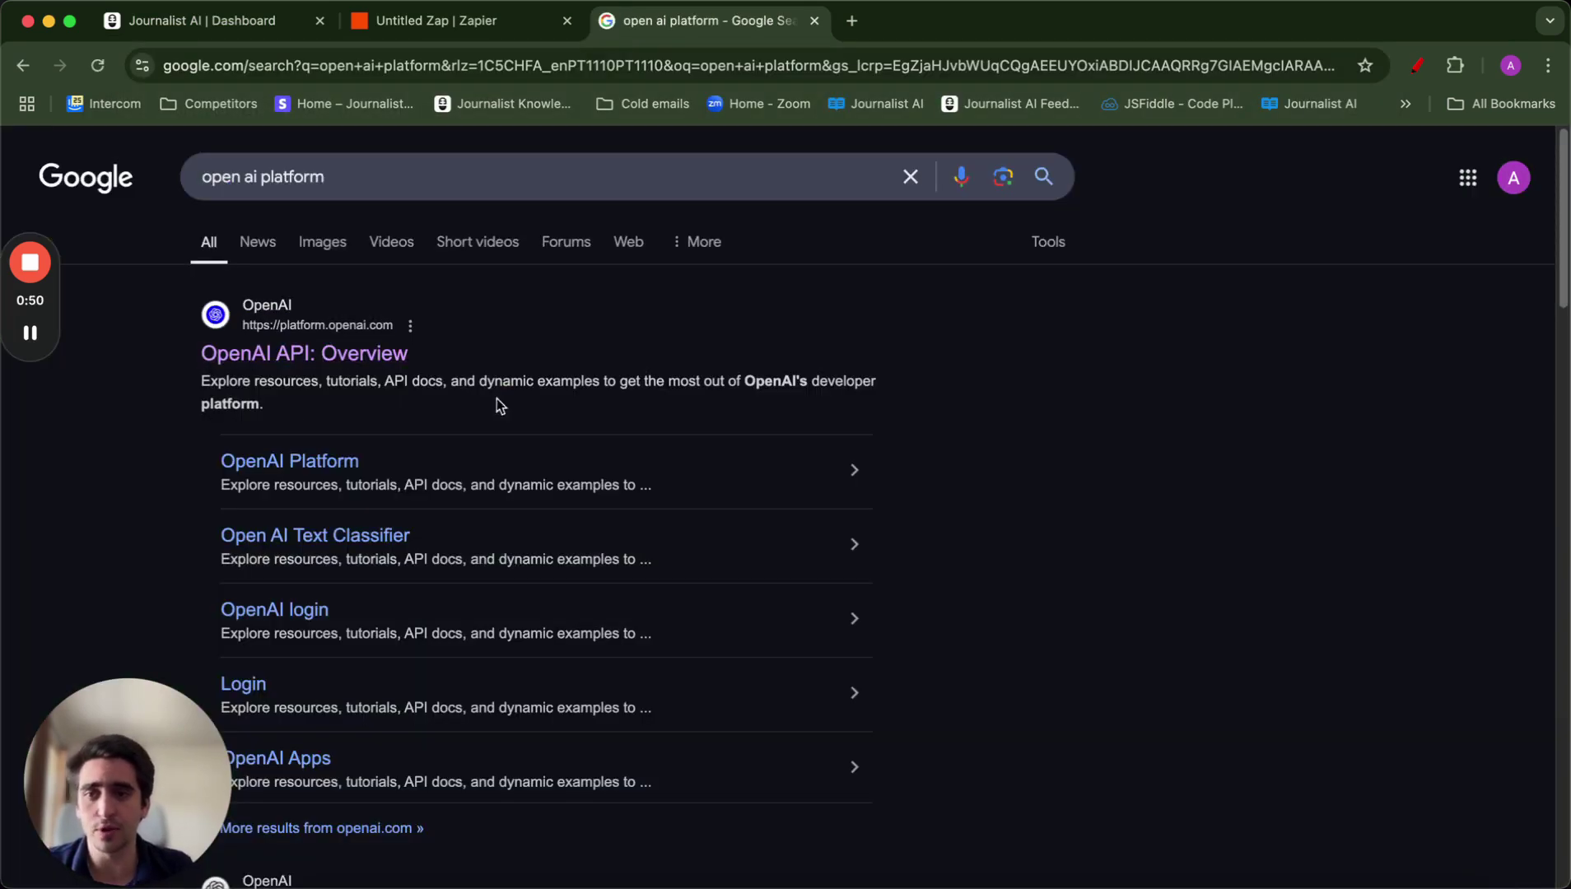
# Check the GBP integration details in Journalist AI and go back to Integrations
pyautogui.click(239, 16)
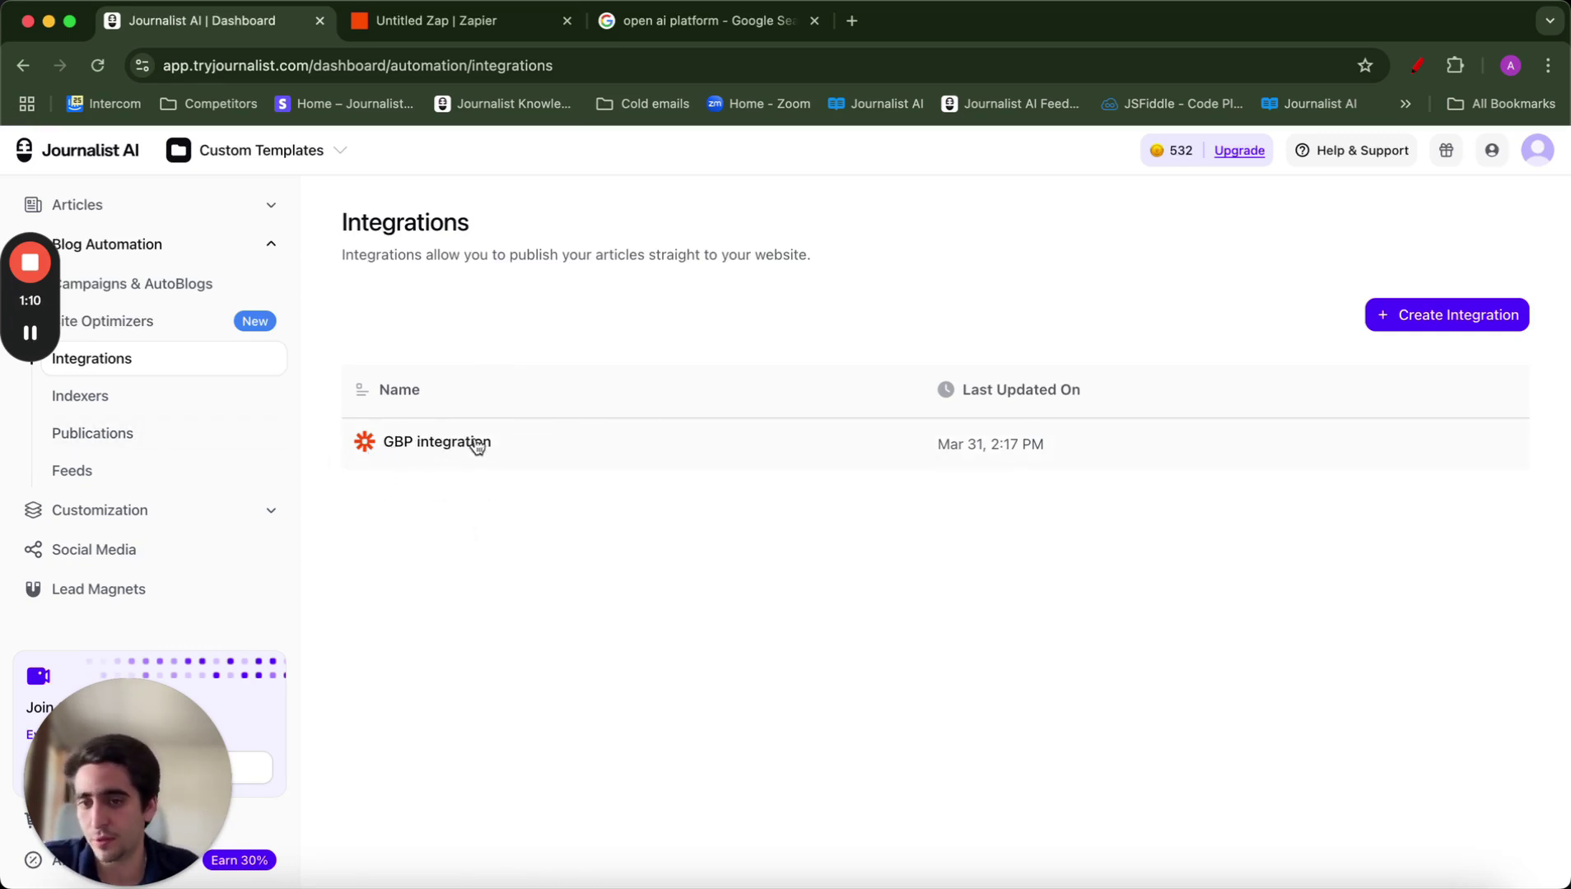
pyautogui.click(476, 447)
pyautogui.click(199, 370)
# Return to the Zapier draft showing the New Article trigger and an empty action step
pyautogui.click(422, 25)
pyautogui.scroll(3, 445, 336)
pyautogui.scroll(-3, 447, 334)
pyautogui.scroll(1, 627, 410)
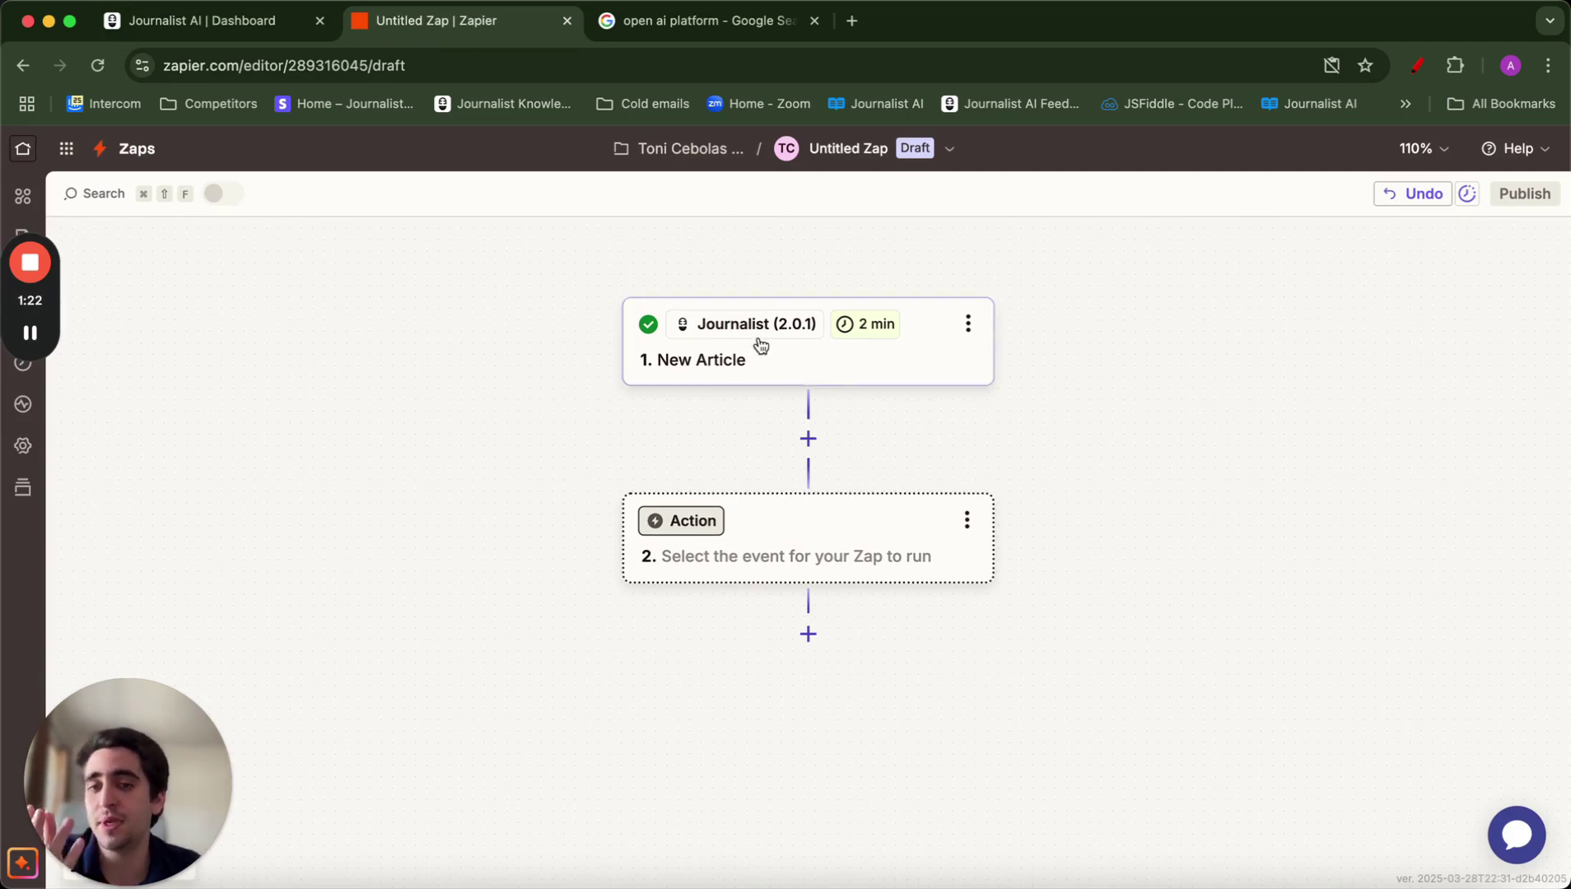
pyautogui.click(192, 38)
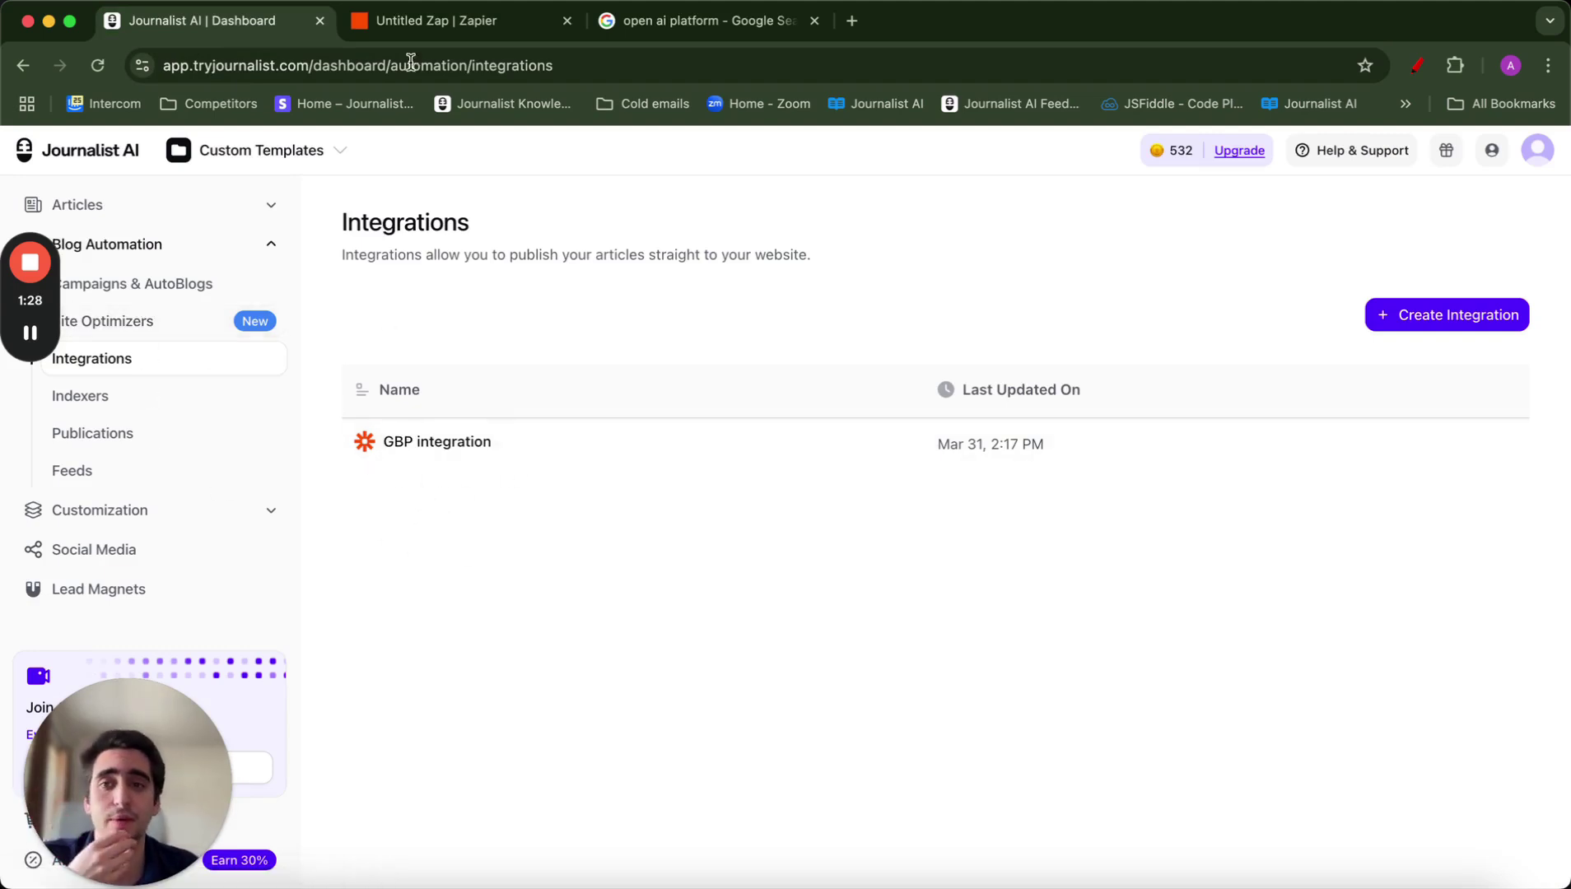
pyautogui.click(423, 23)
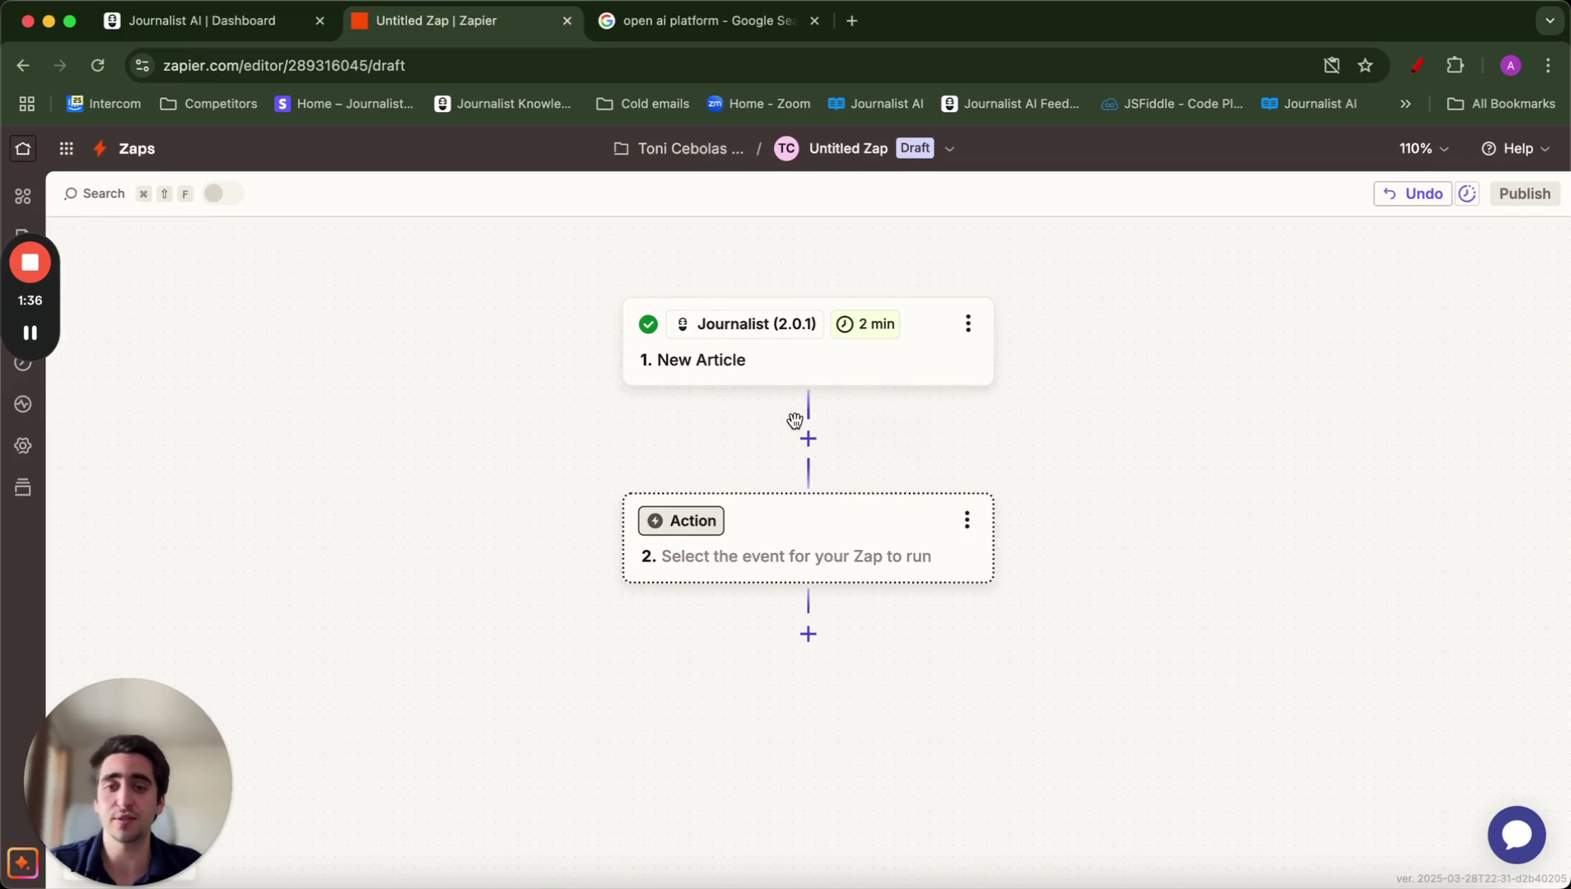
# Review the New Article trigger's setup and event options, then close it
pyautogui.click(730, 364)
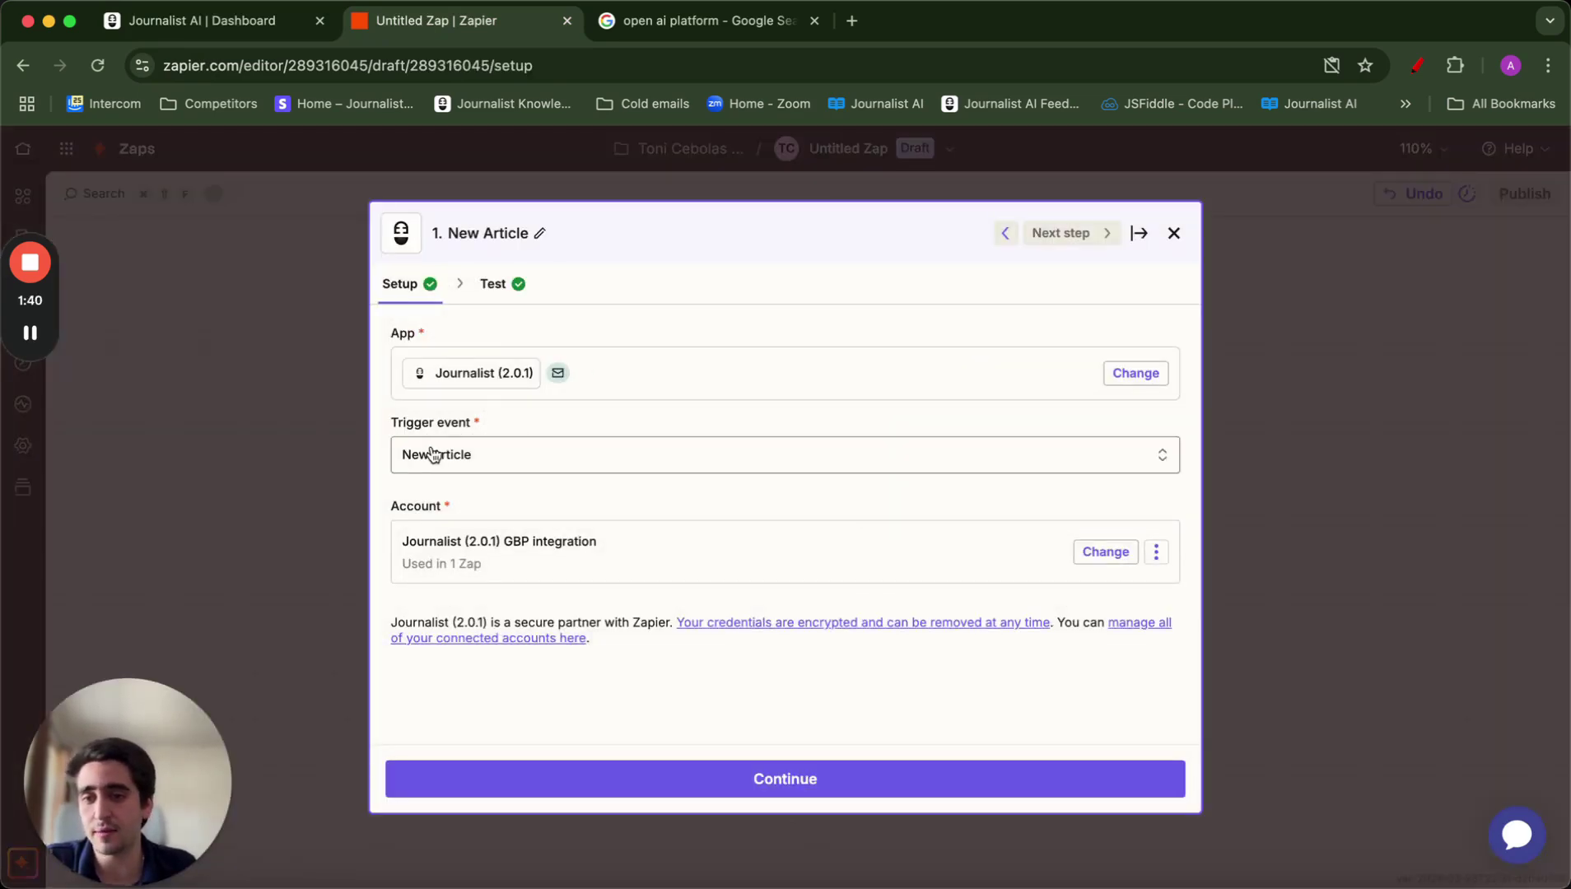
pyautogui.moveTo(392, 422); pyautogui.dragTo(560, 428)
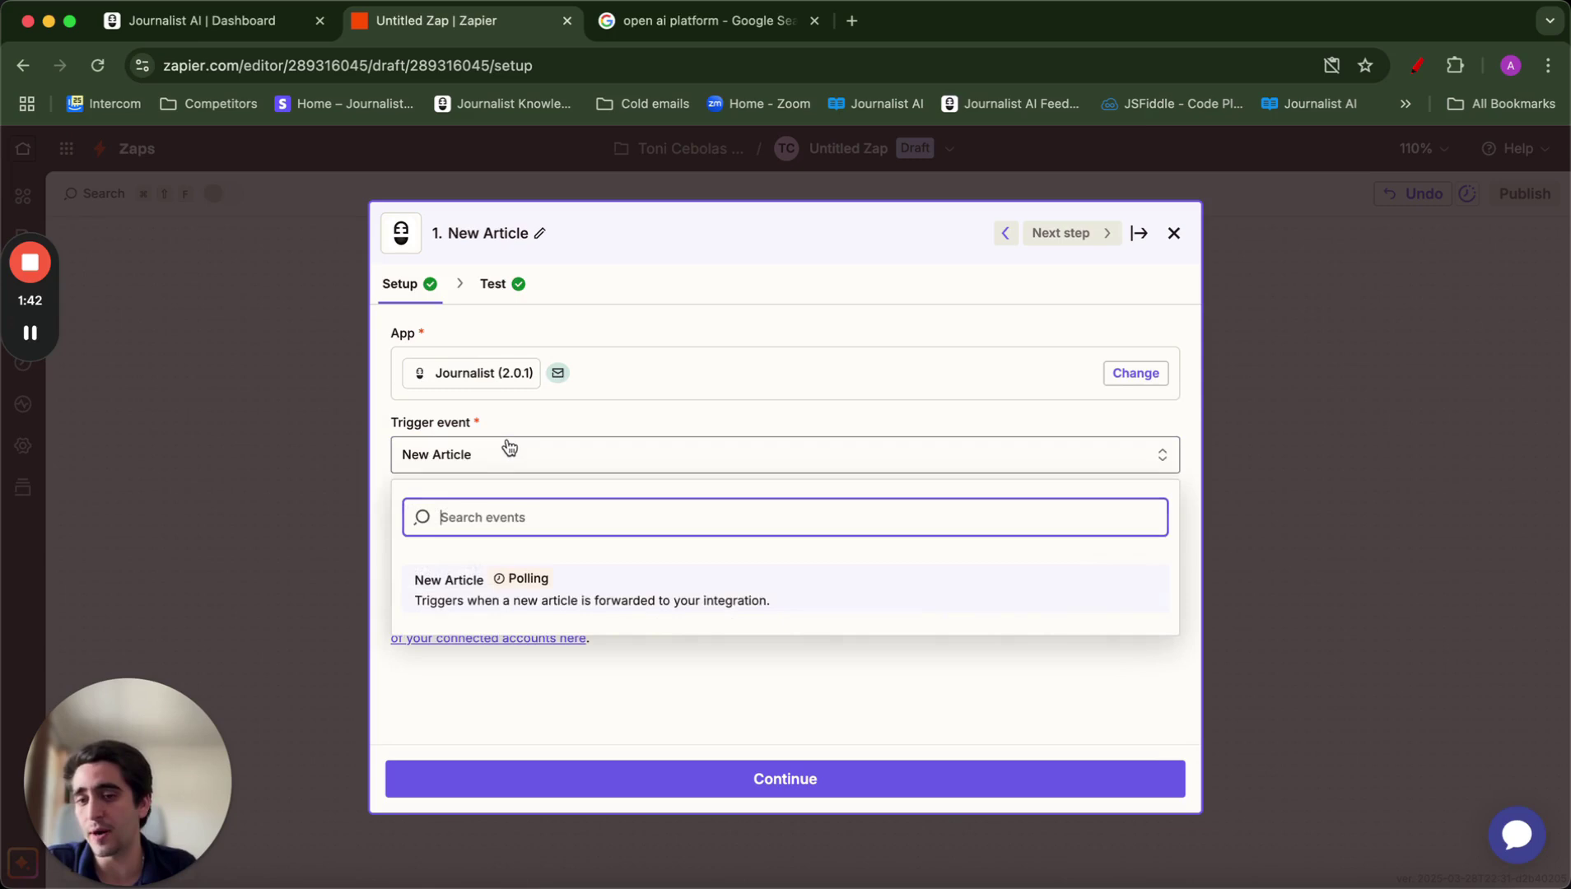
pyautogui.click(519, 428)
pyautogui.click(245, 445)
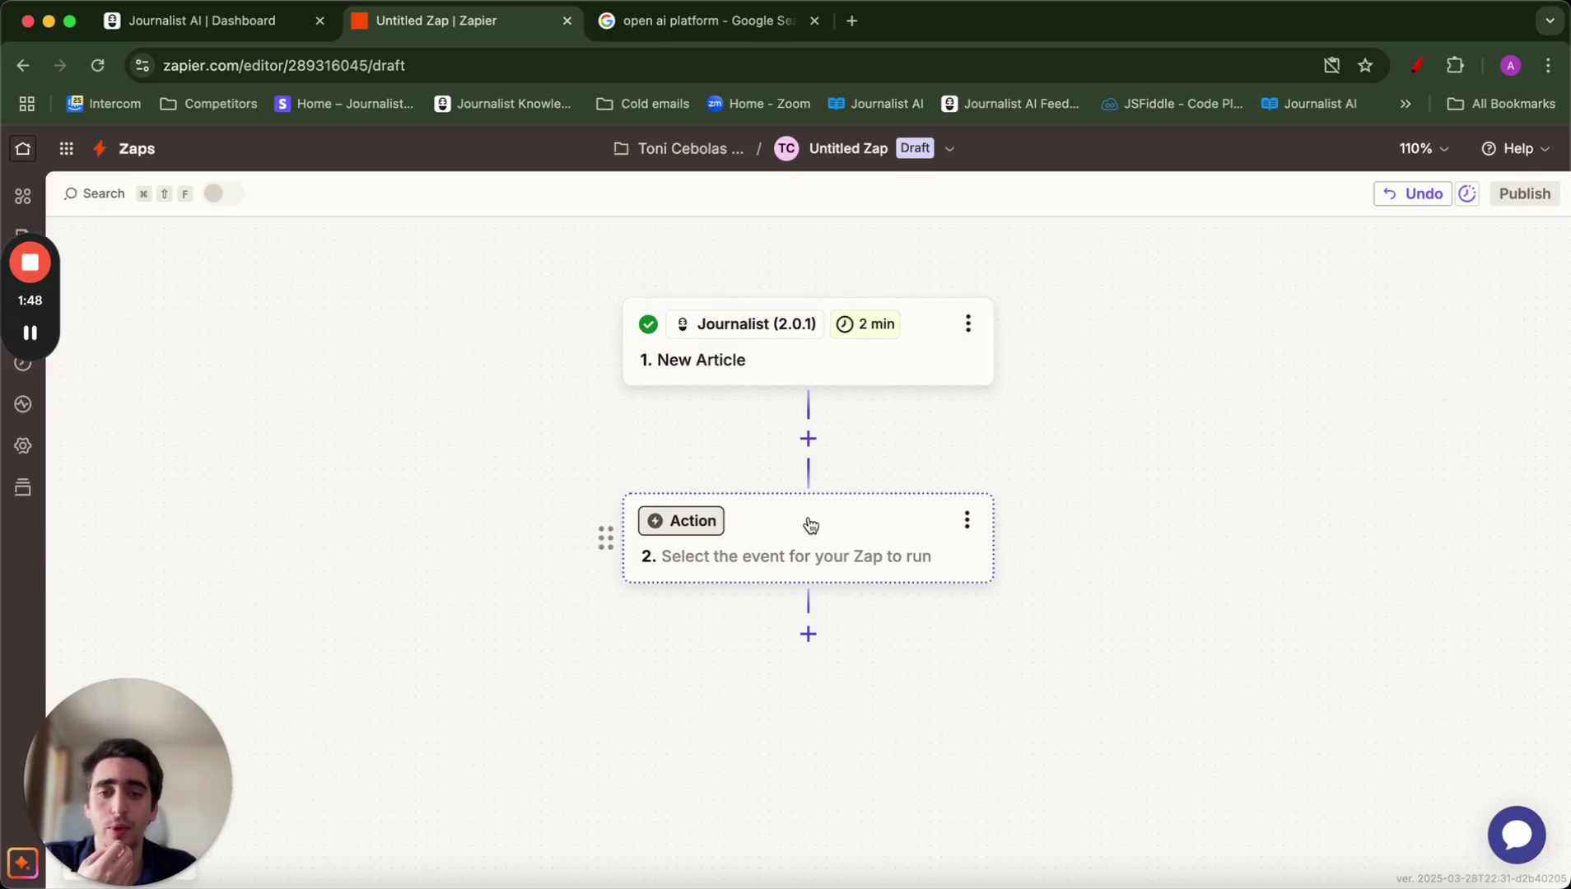
# Add a ChatGPT (OpenAI) step using the Summarize Text action event
pyautogui.click(810, 441)
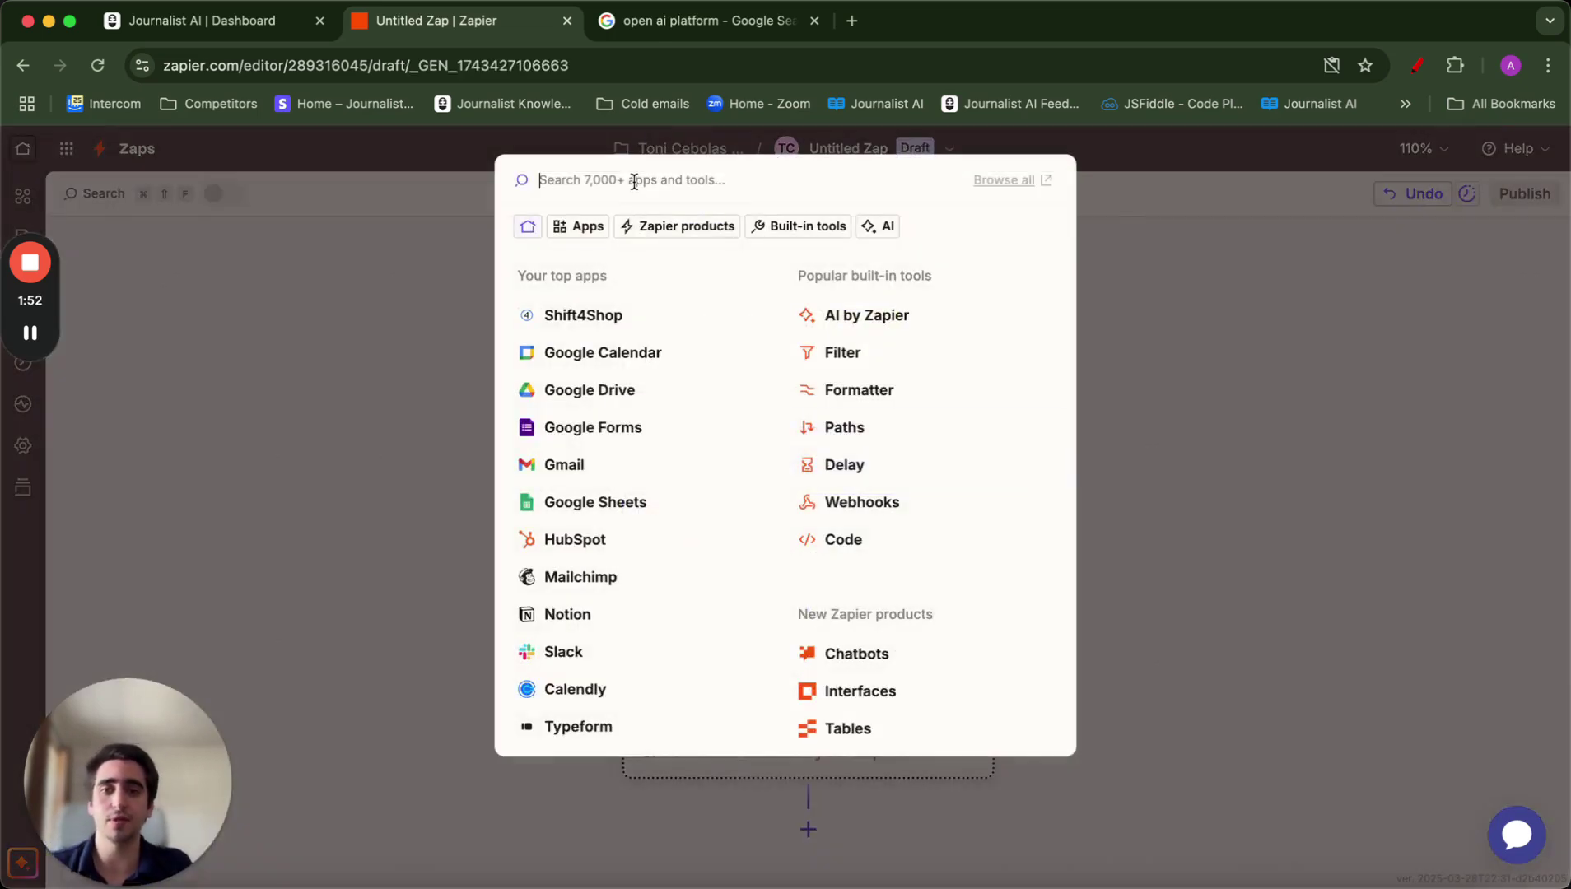
pyautogui.write('open')
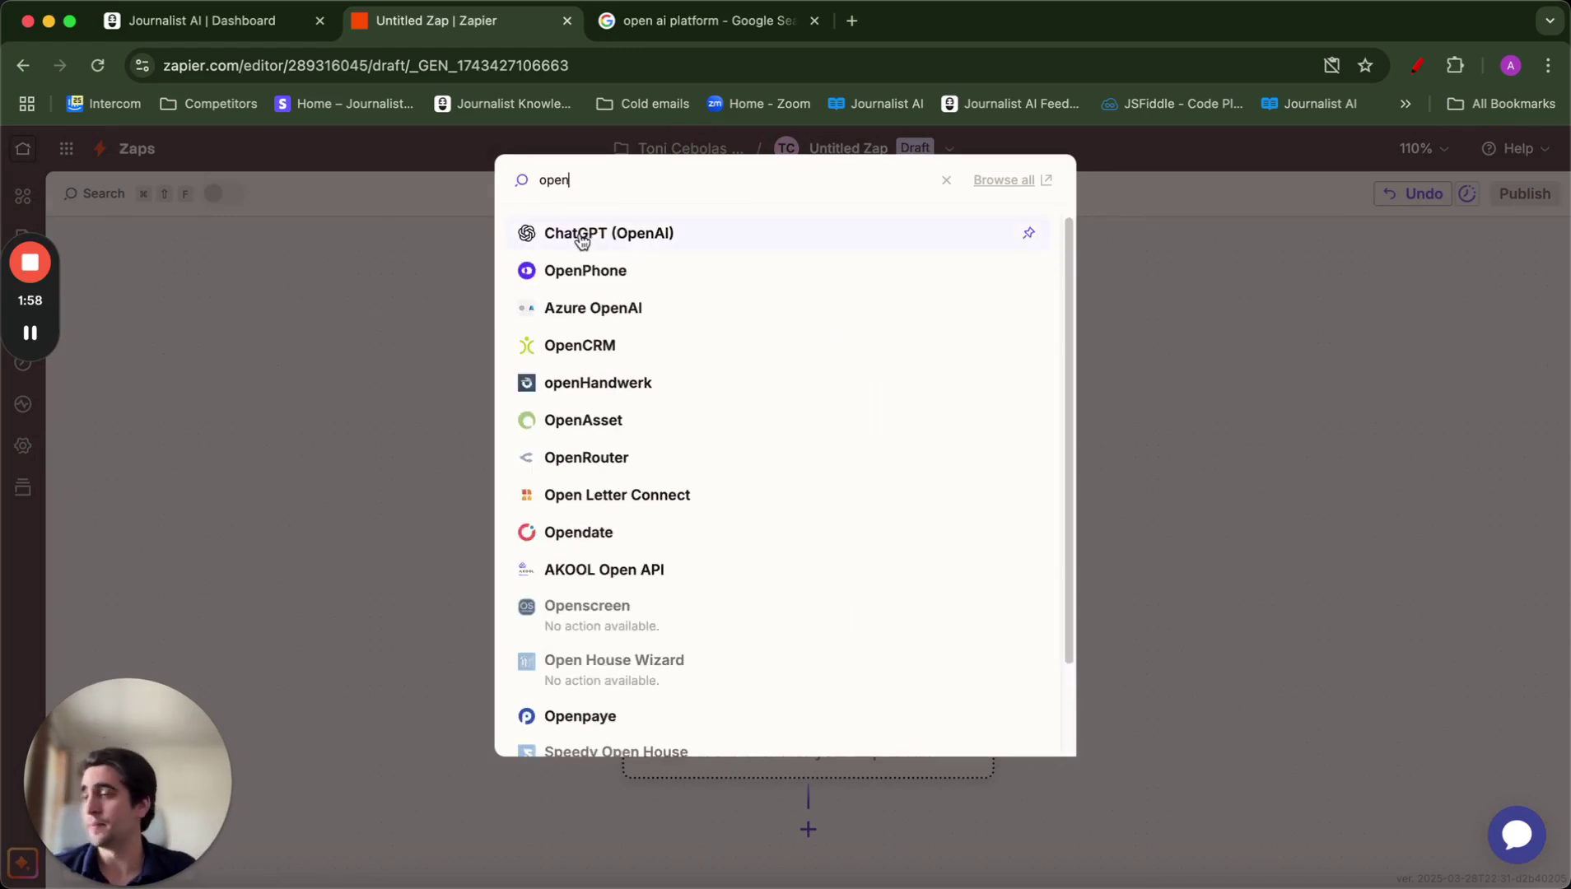
pyautogui.click(582, 239)
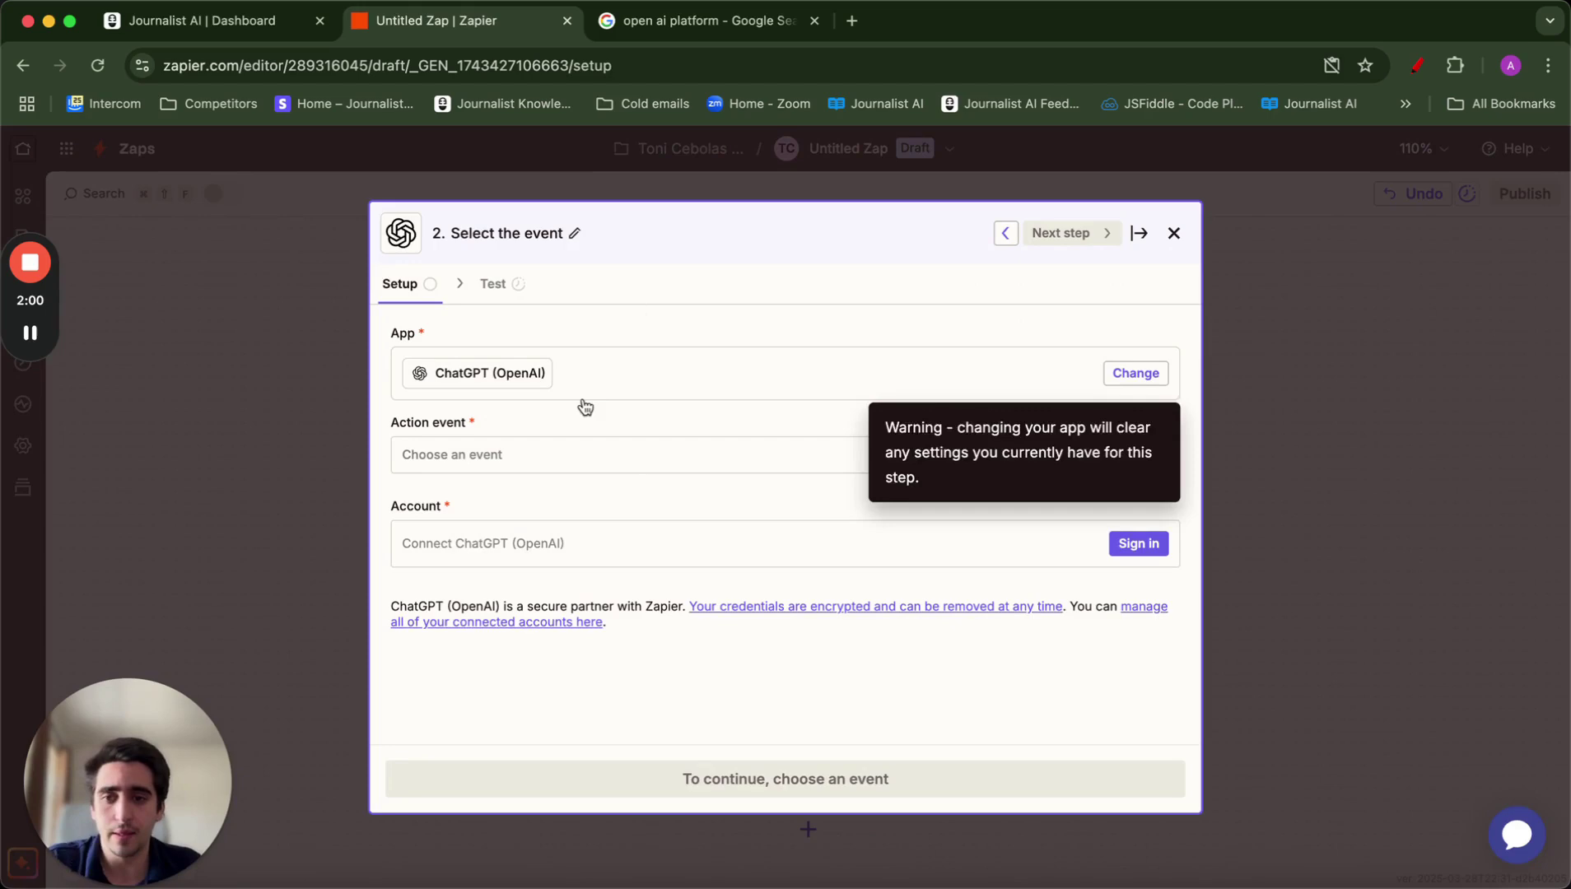
pyautogui.click(493, 458)
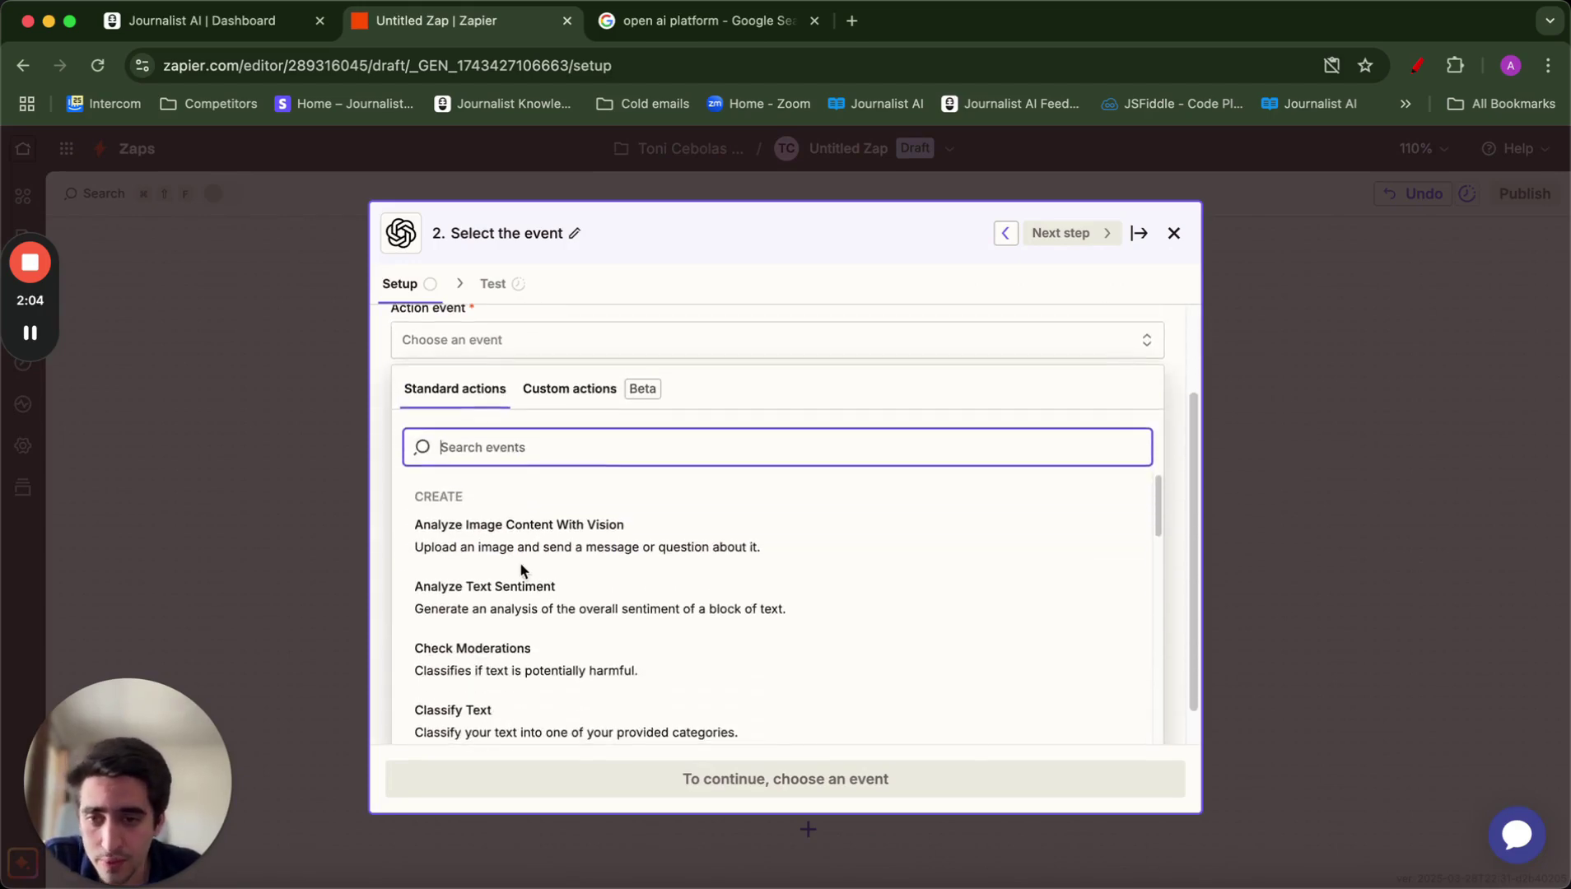
pyautogui.scroll(-5, 625, 594)
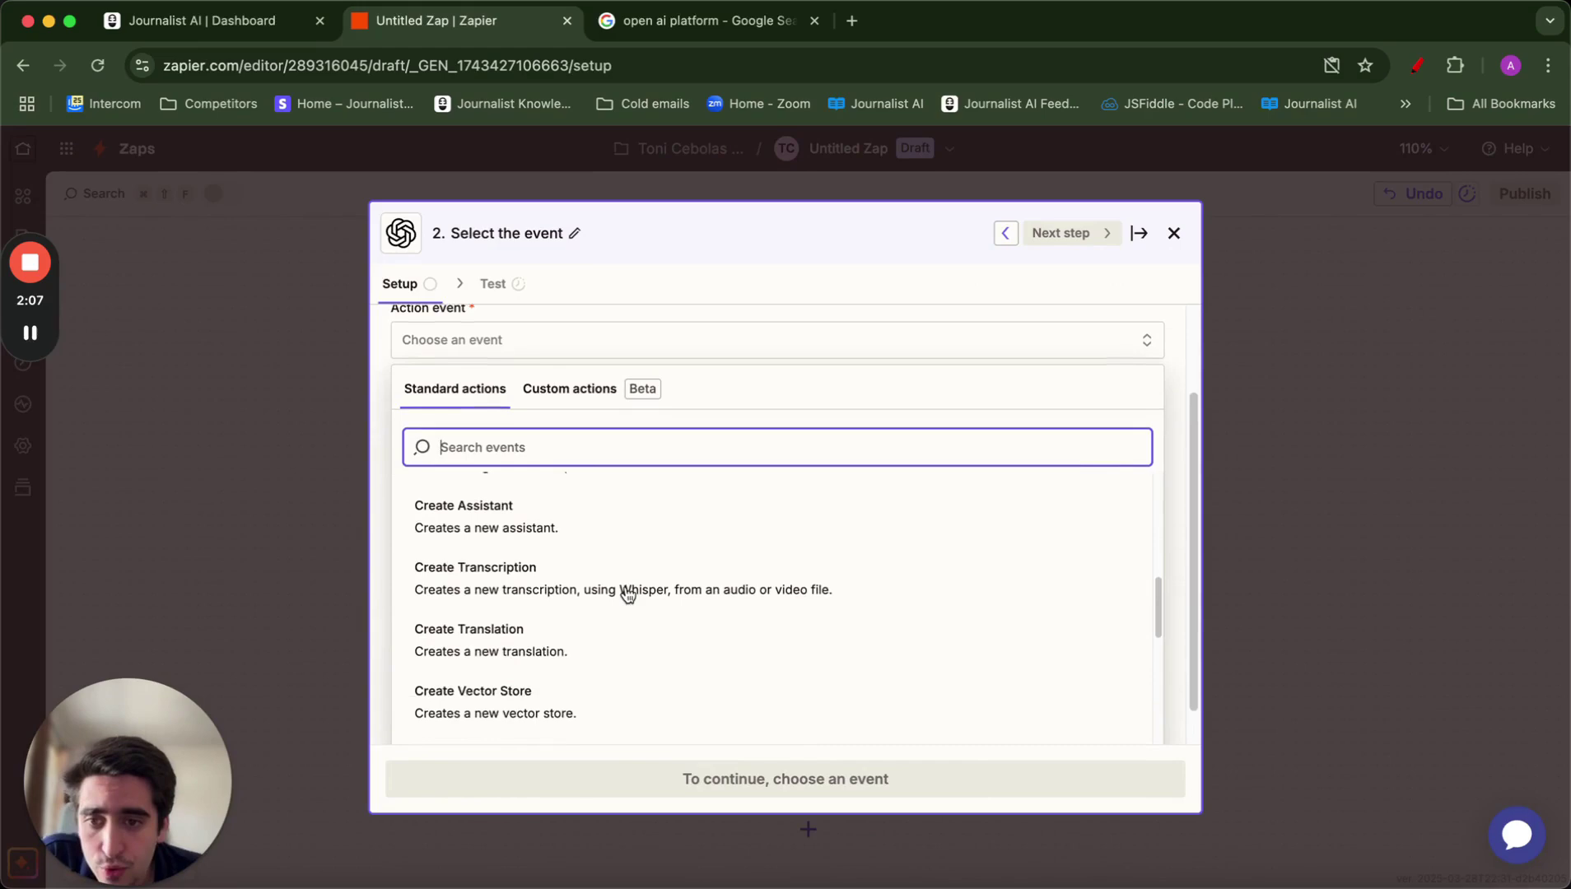
pyautogui.scroll(-8, 627, 595)
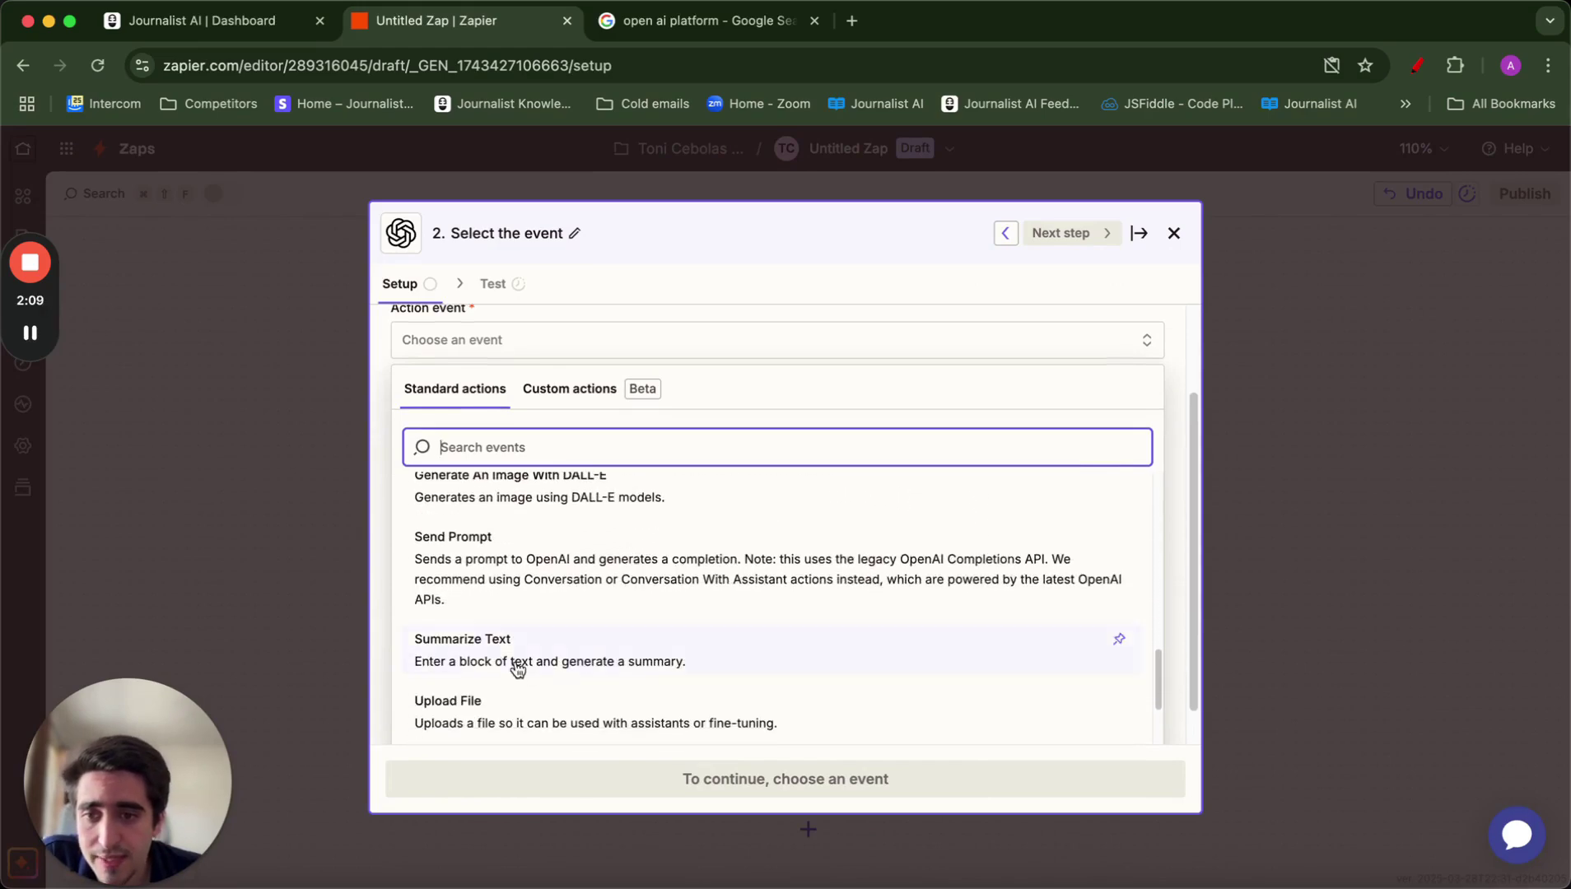
pyautogui.click(517, 667)
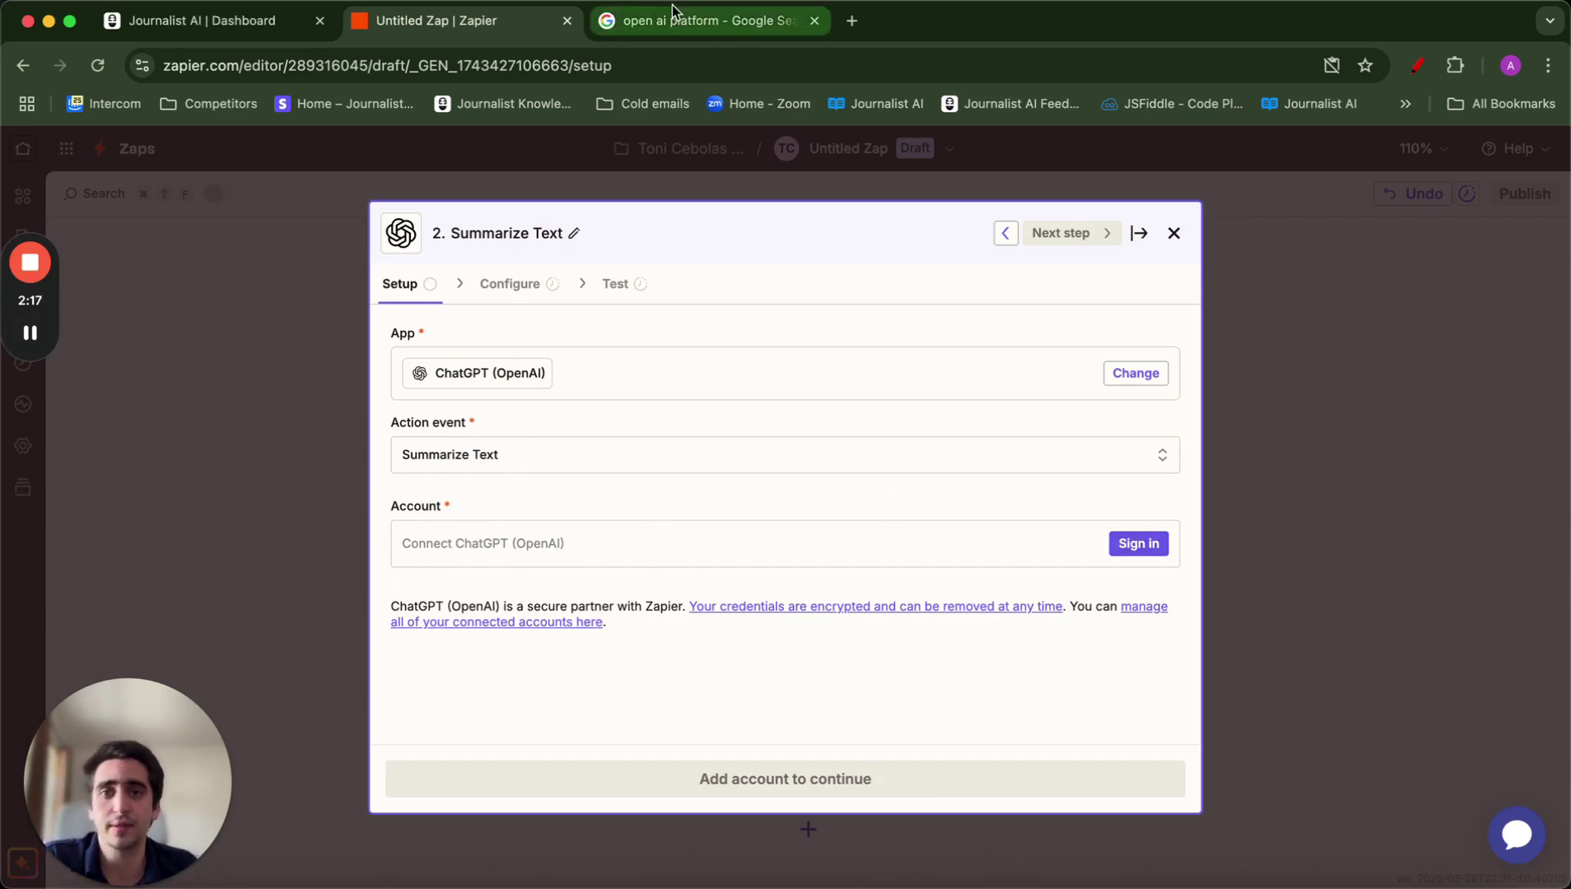
# Open the OpenAI API: Overview page and log in with a Google account
pyautogui.click(623, 28)
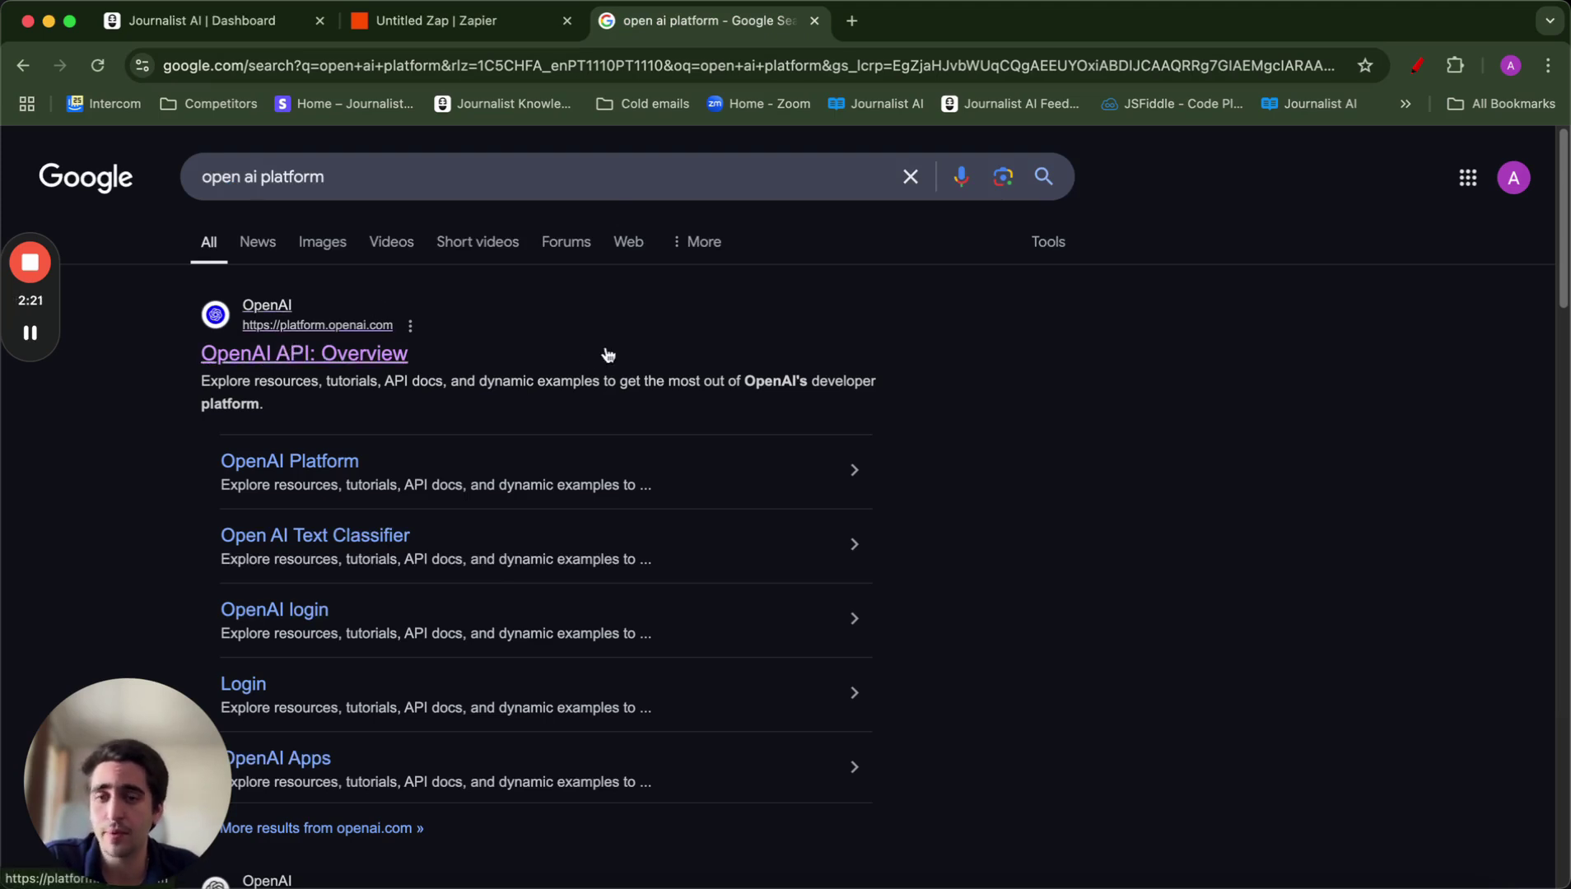
pyautogui.click(336, 358)
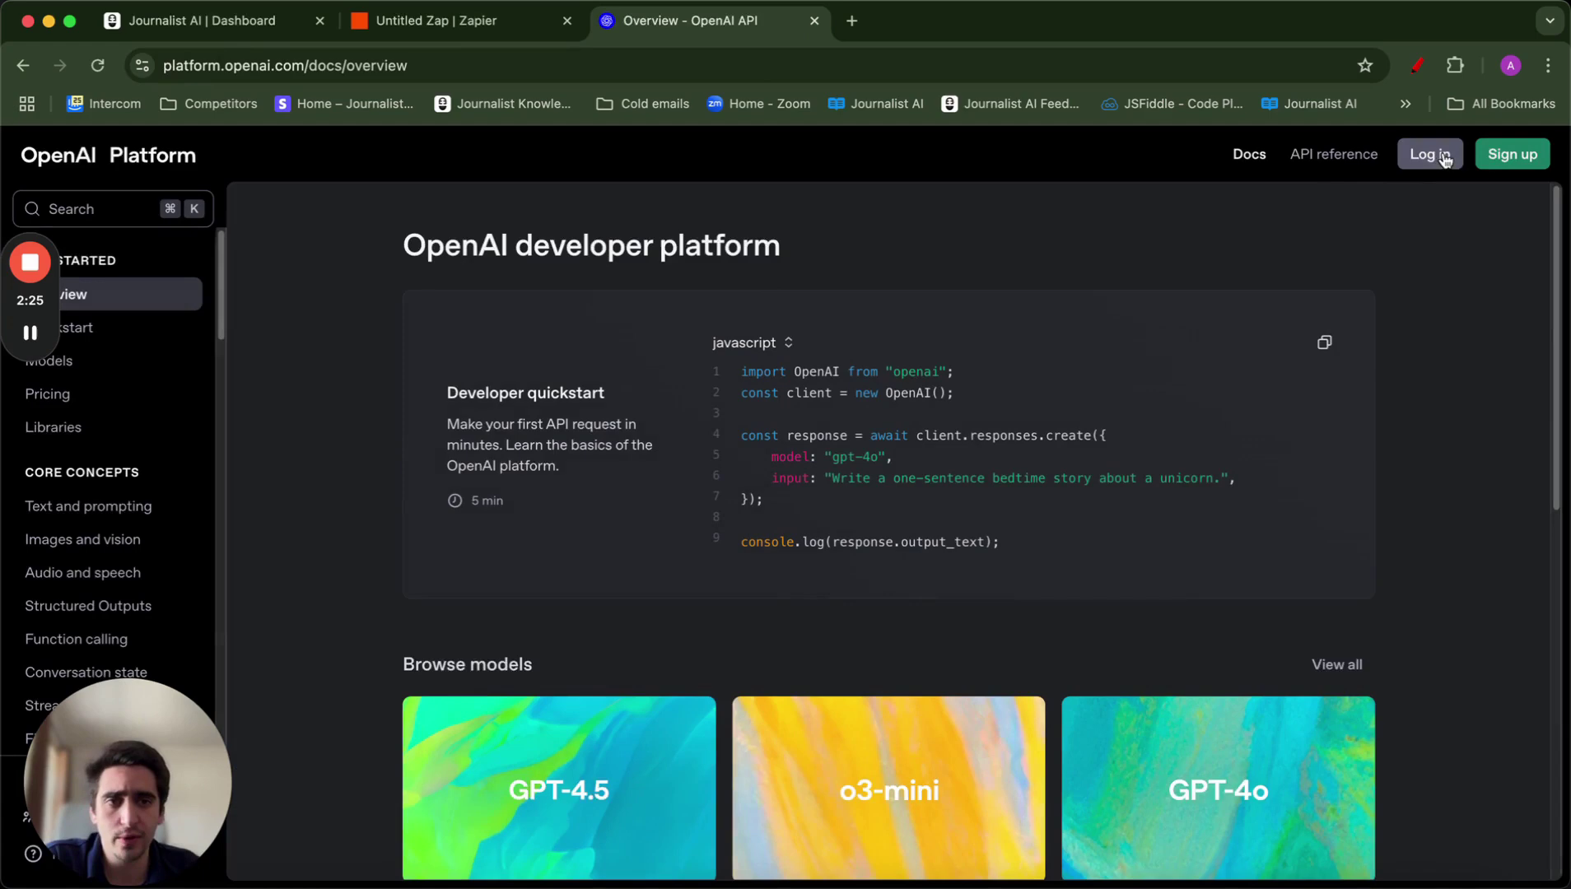
pyautogui.click(1437, 154)
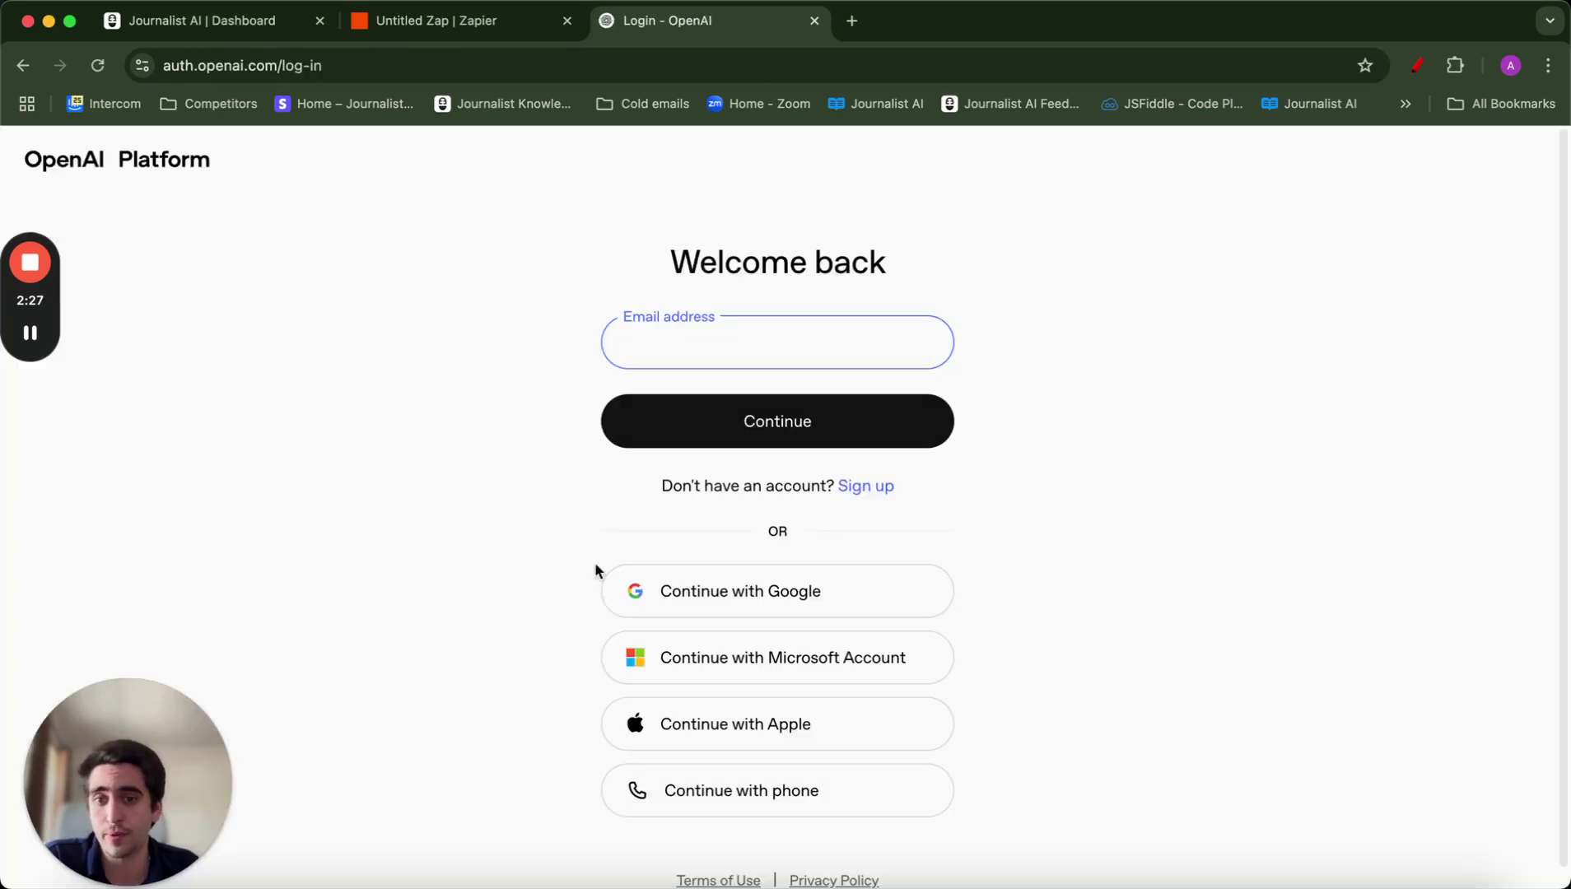
pyautogui.click(888, 607)
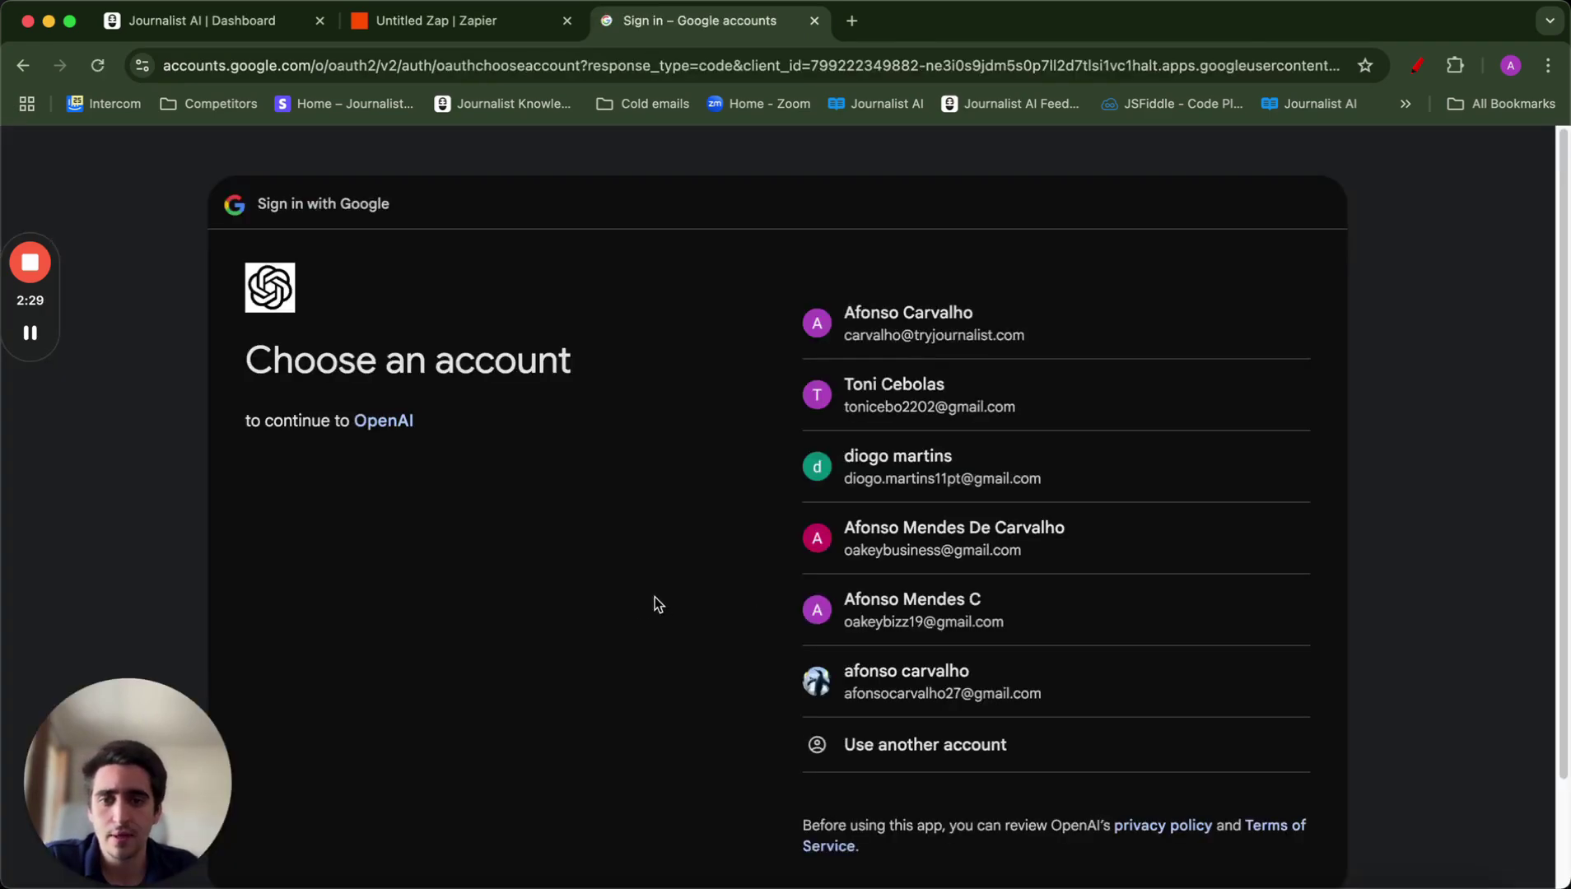
pyautogui.click(876, 624)
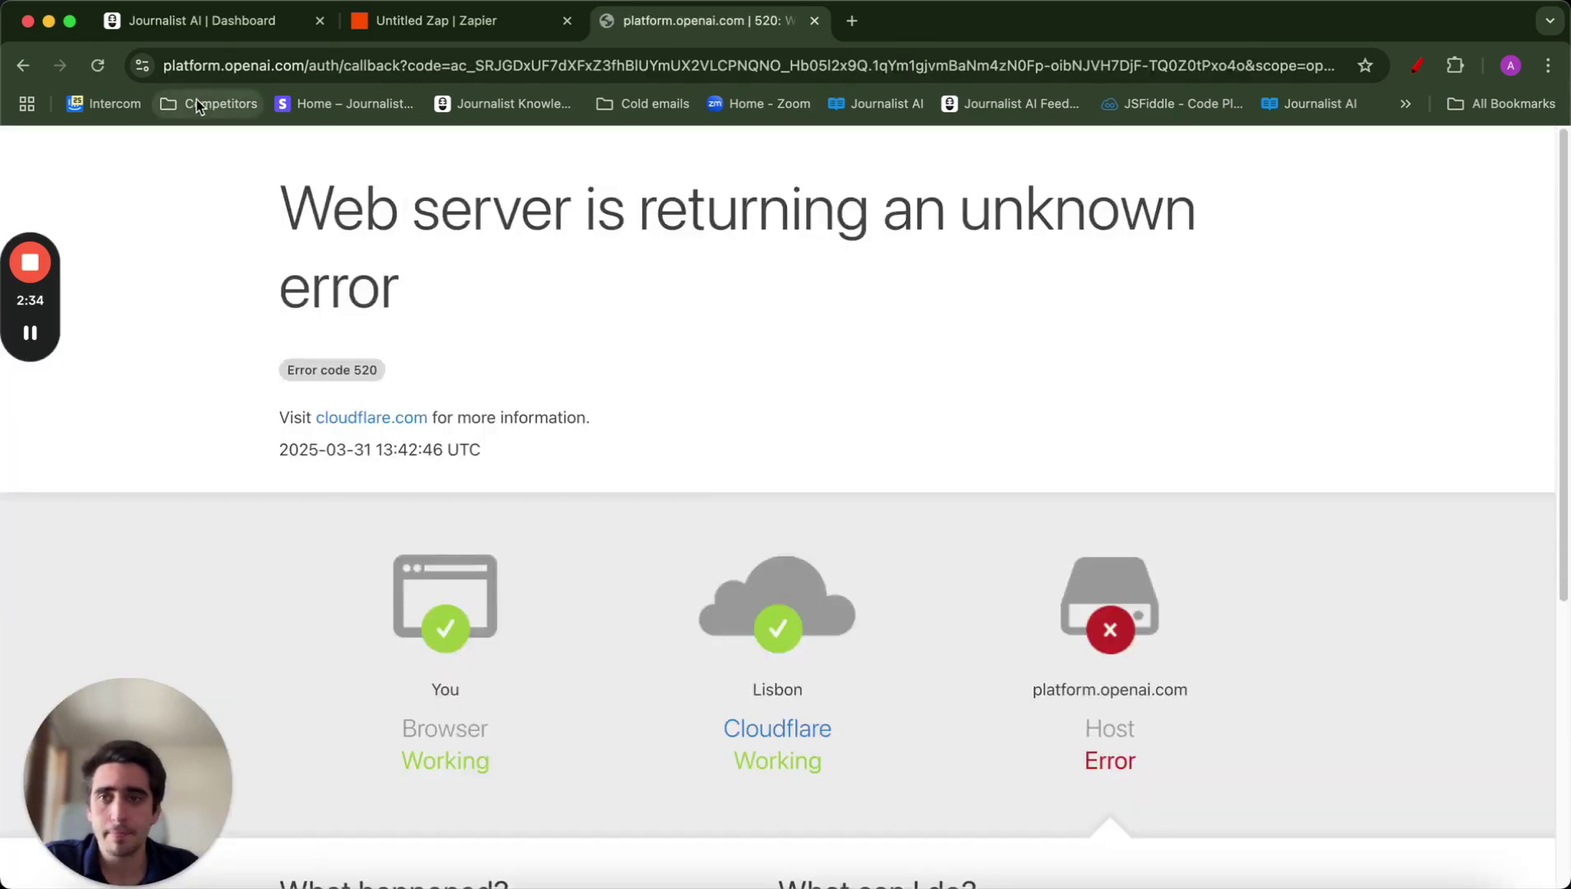
pyautogui.scroll(-4, 488, 291)
pyautogui.scroll(4, 442, 316)
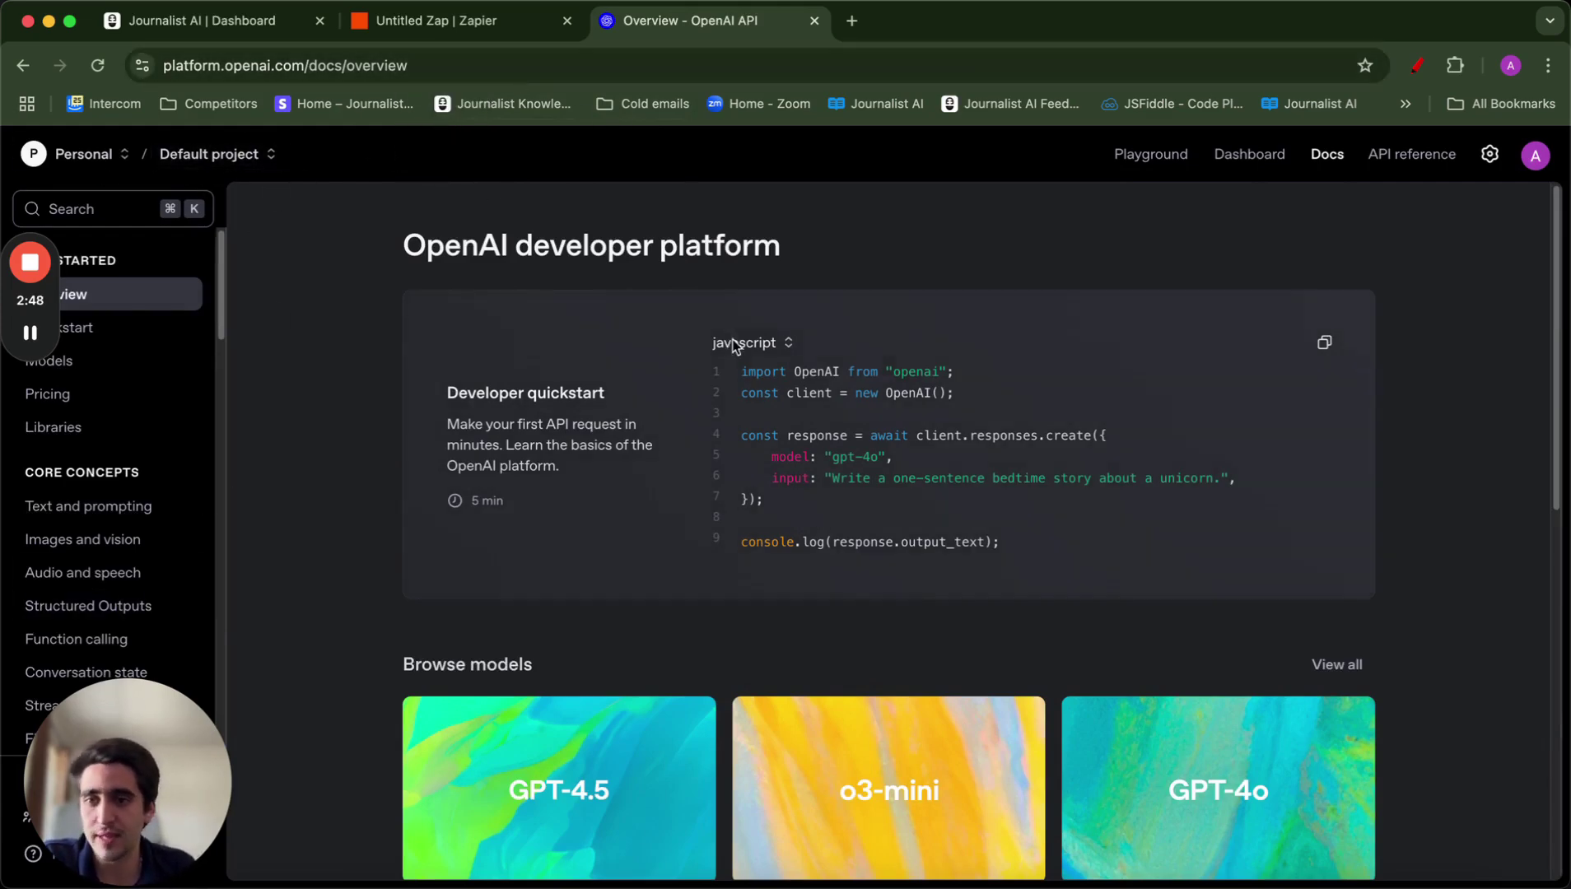
# Open Zapier's ChatGPT (OpenAI) Connect an Account form asking for an API key
pyautogui.click(457, 22)
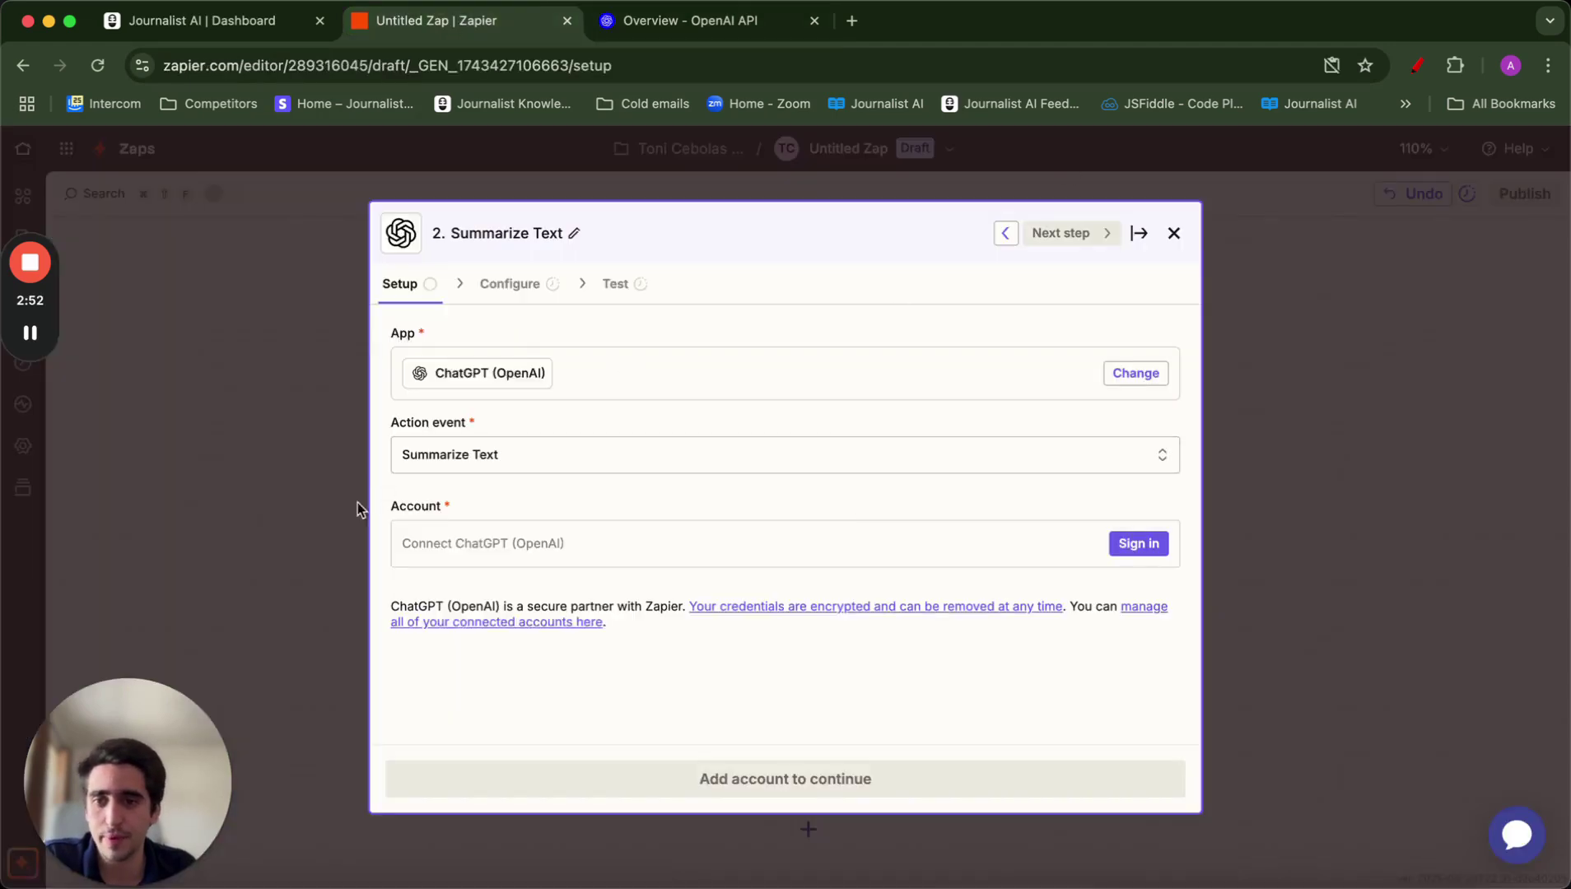
pyautogui.click(1123, 546)
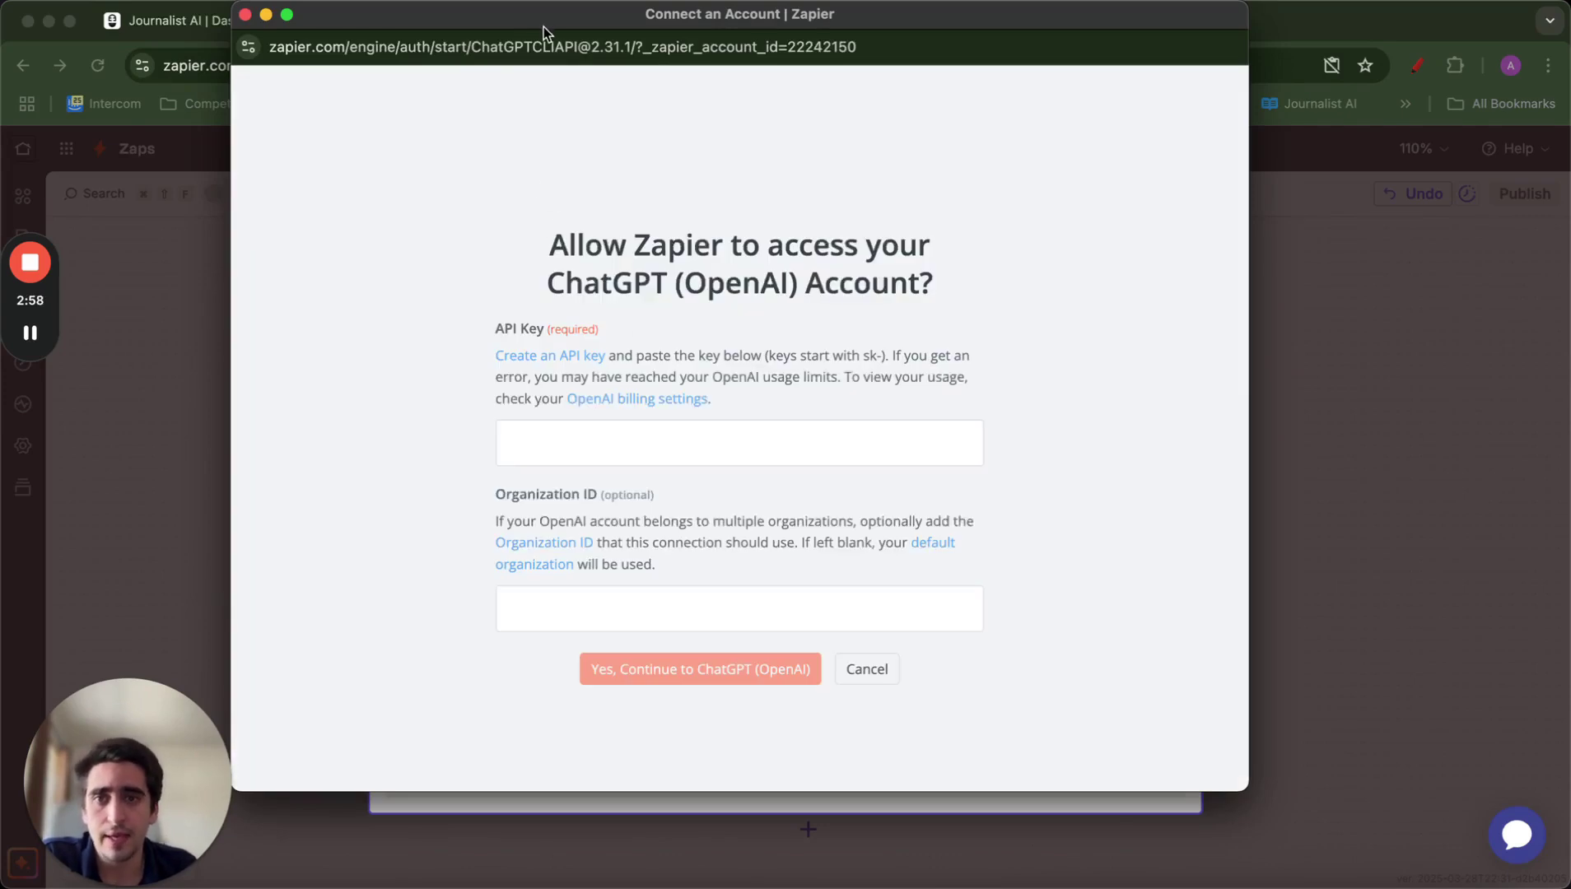
pyautogui.moveTo(543, 26); pyautogui.dragTo(482, 122)
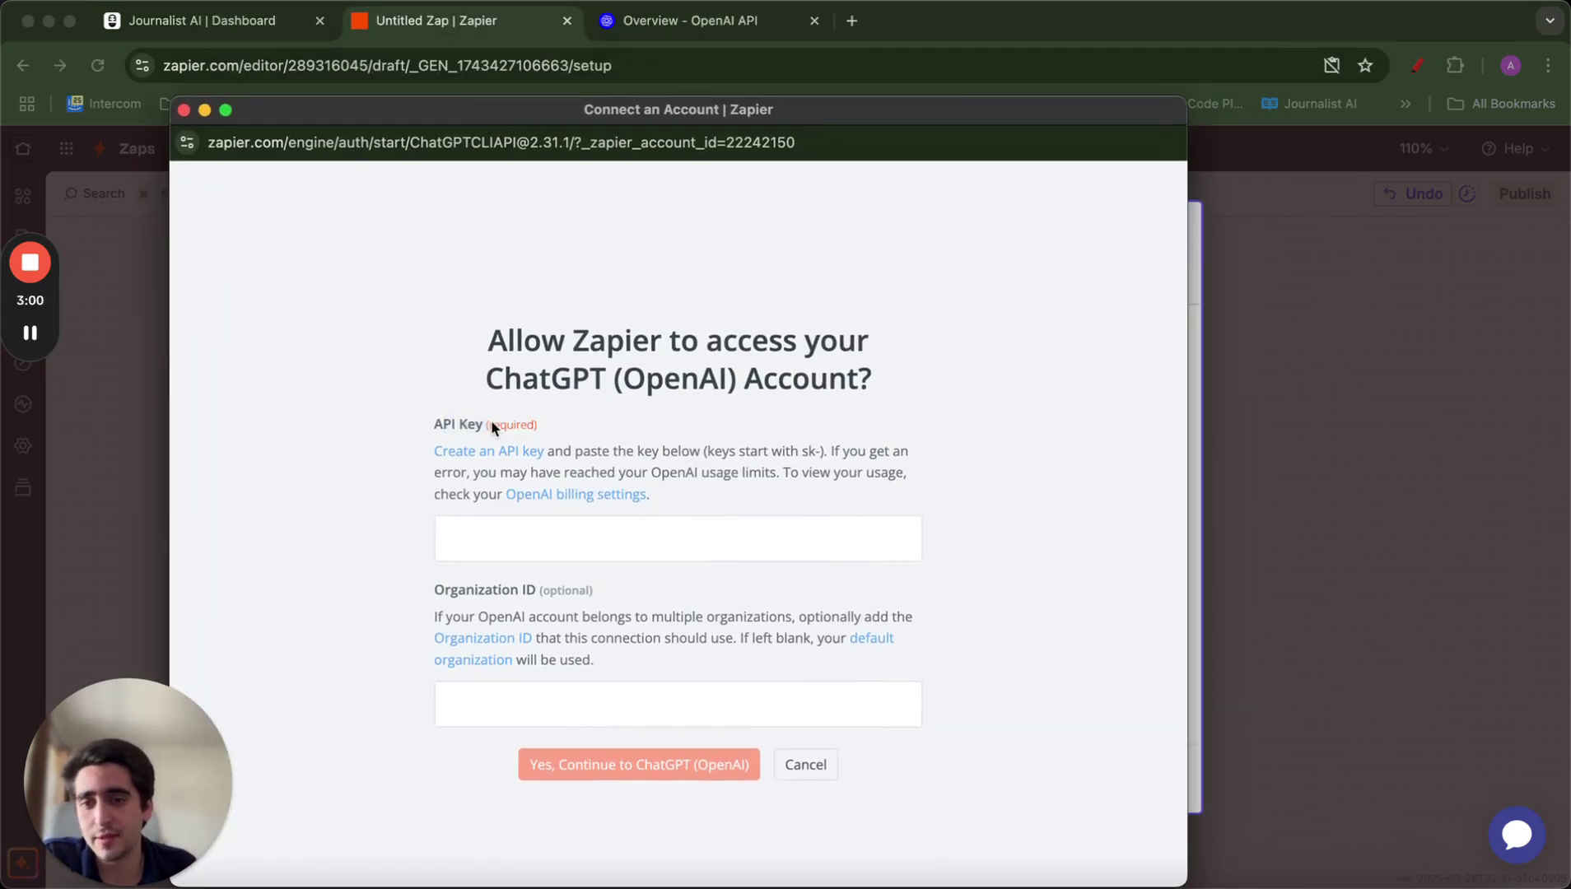
pyautogui.moveTo(491, 427); pyautogui.dragTo(651, 494)
pyautogui.click(664, 481)
pyautogui.moveTo(569, 103); pyautogui.dragTo(552, 192)
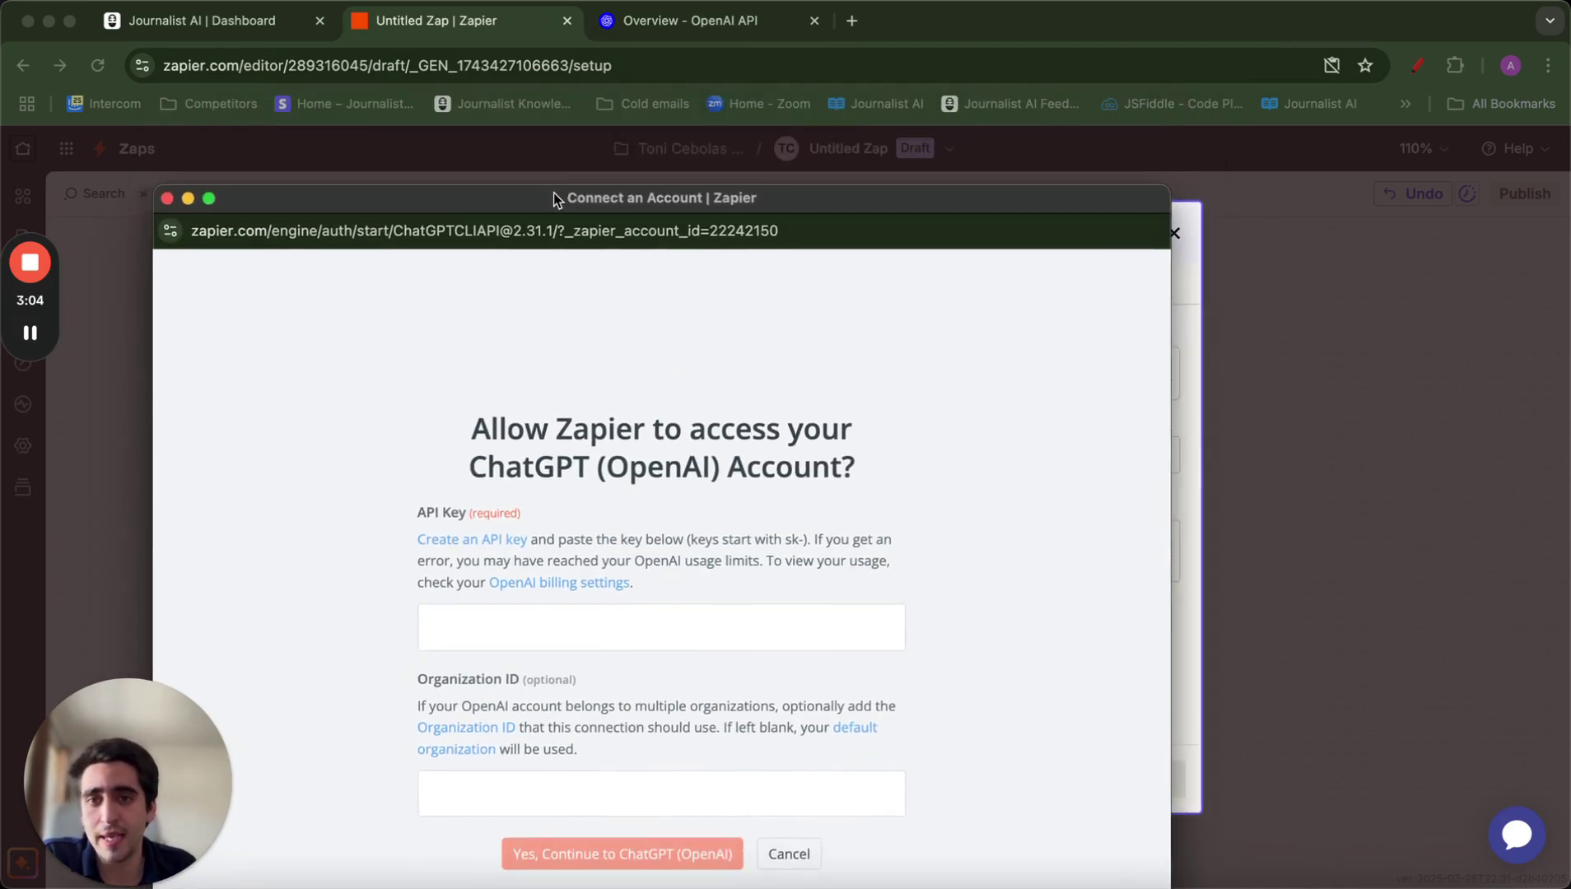
# Go to the API keys page of the OpenAI Platform dashboard
pyautogui.click(678, 20)
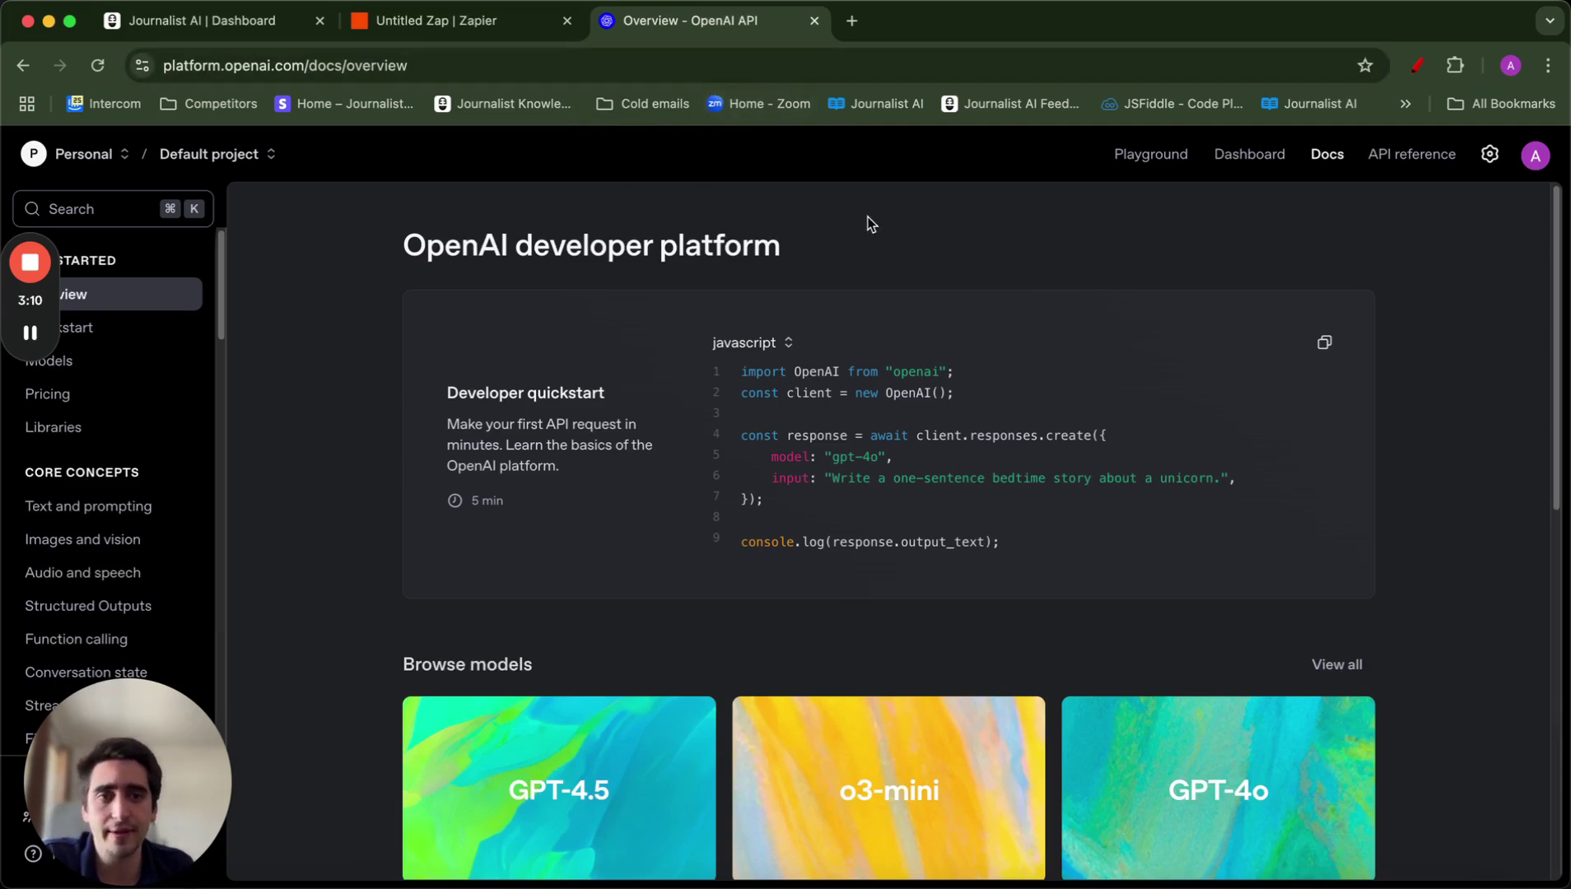
pyautogui.click(1236, 155)
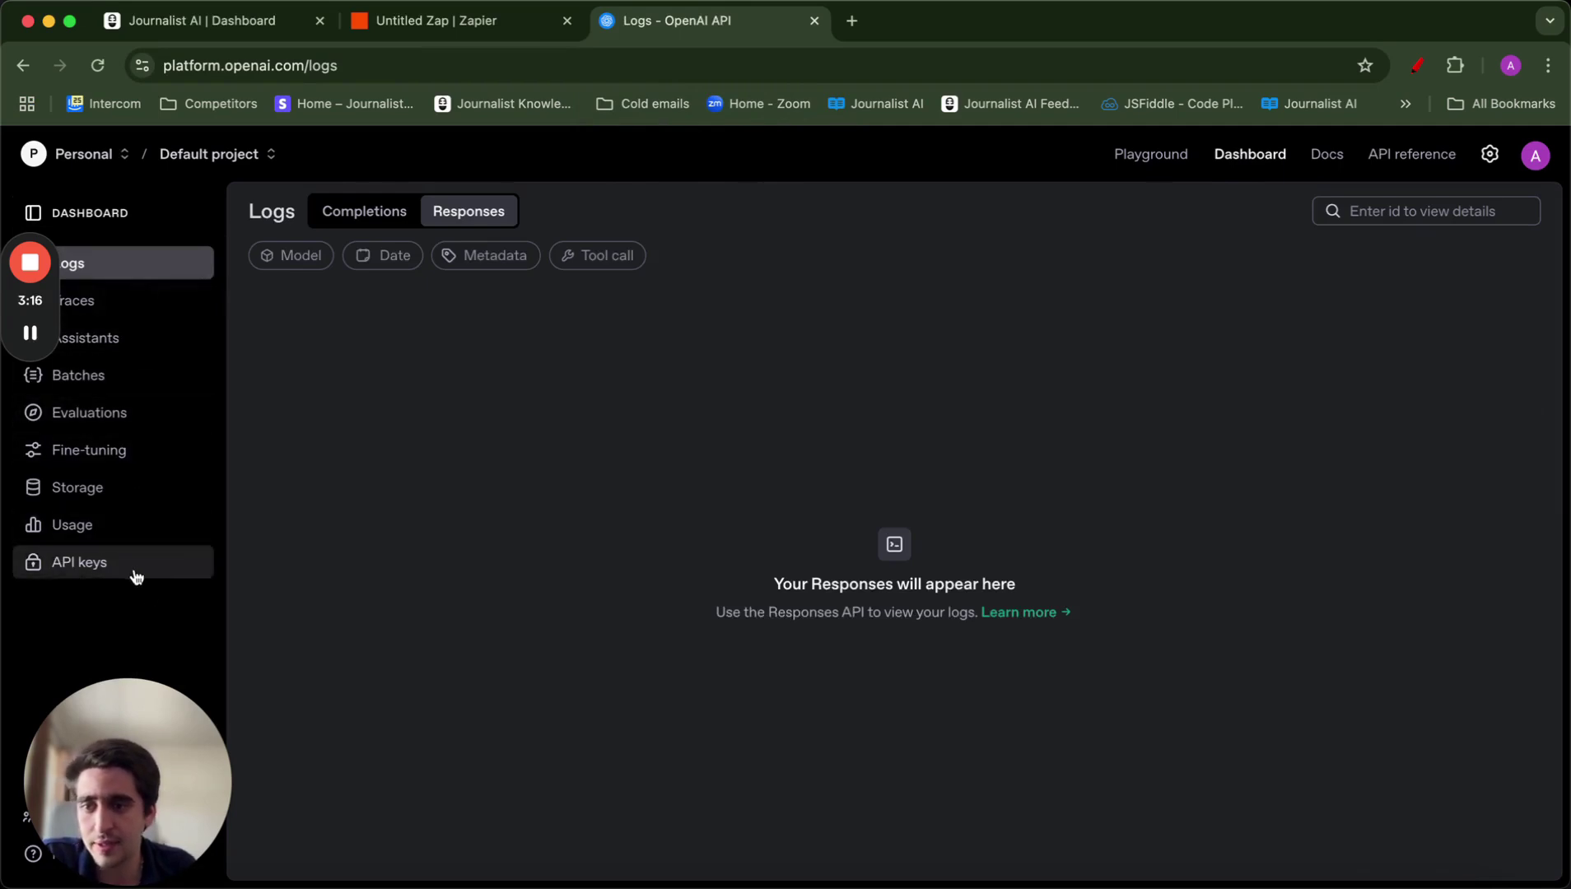
pyautogui.click(76, 569)
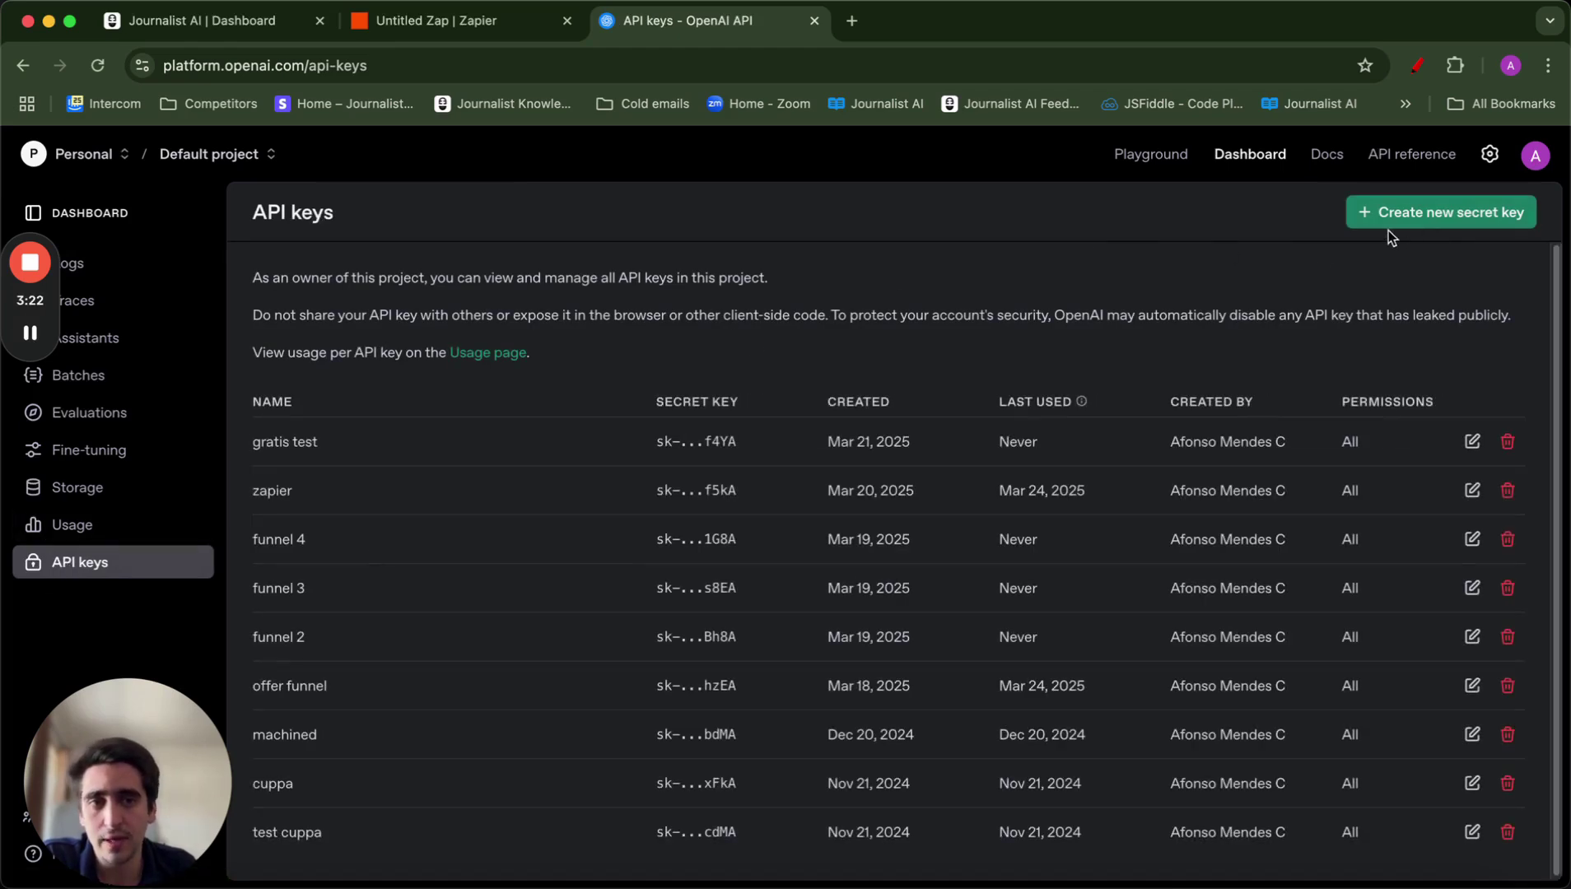
# Create a secret key named 'GBP journalist integration' with All permissions and copy it
pyautogui.click(1391, 219)
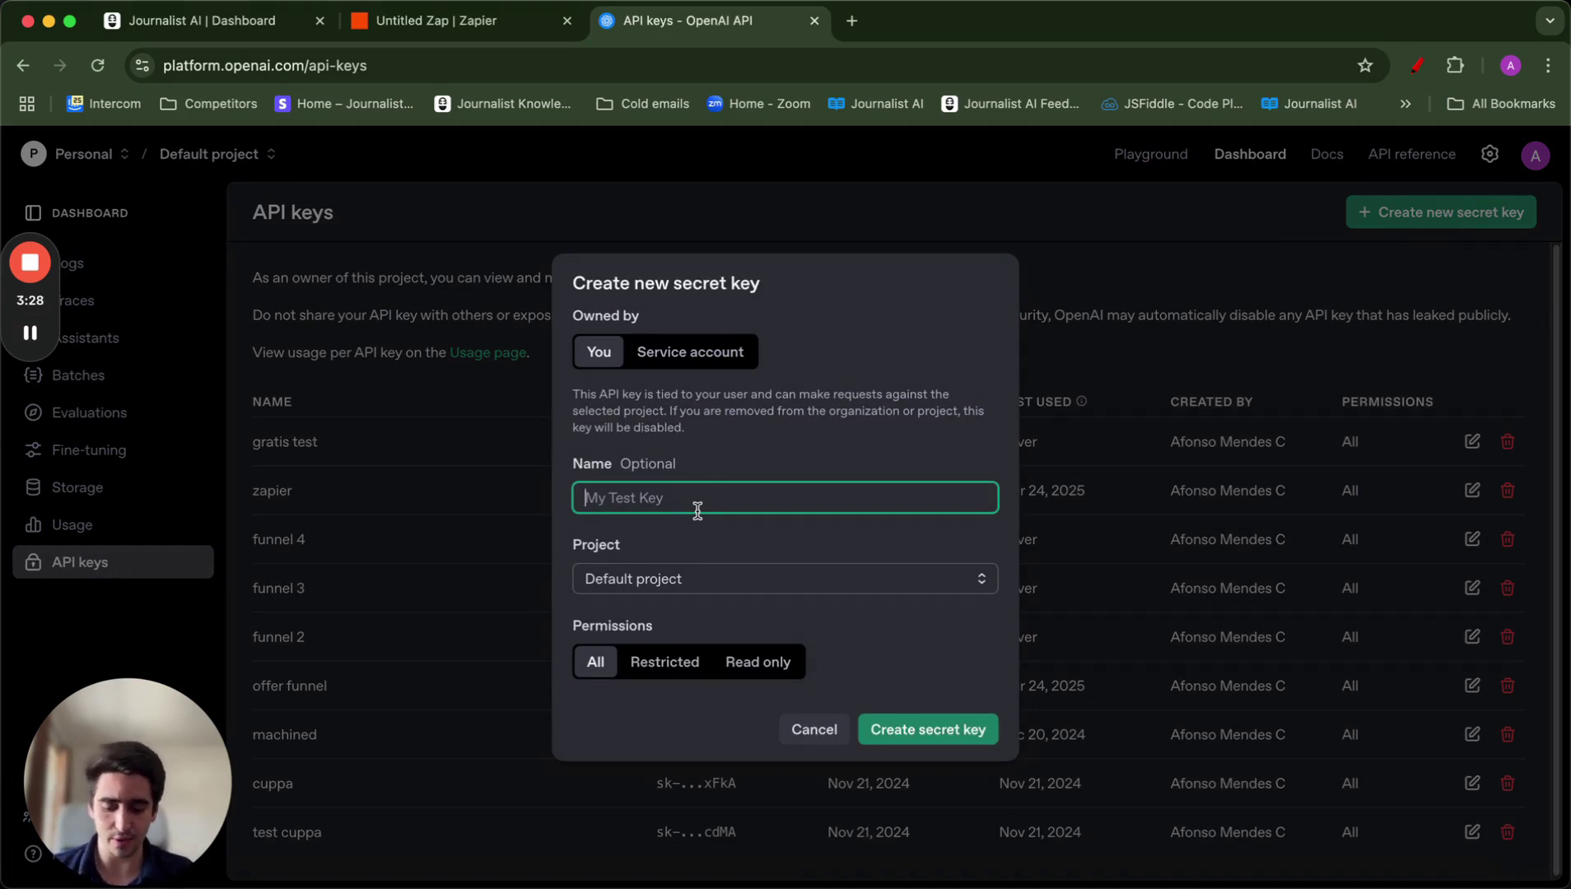
pyautogui.write('GBP journalist integration')
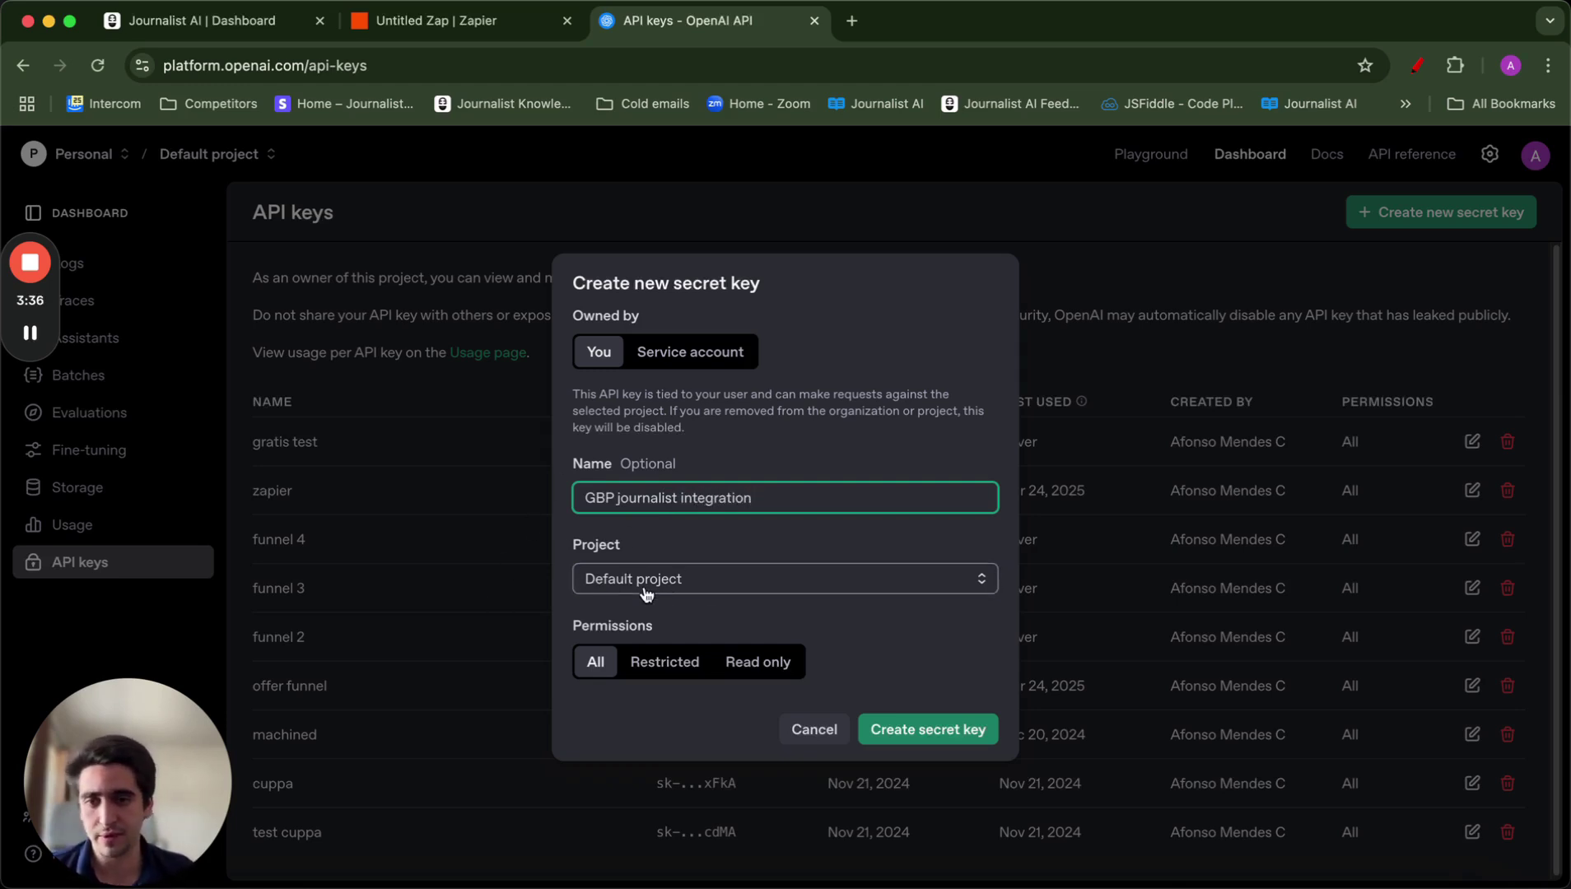
pyautogui.moveTo(578, 631); pyautogui.dragTo(603, 673)
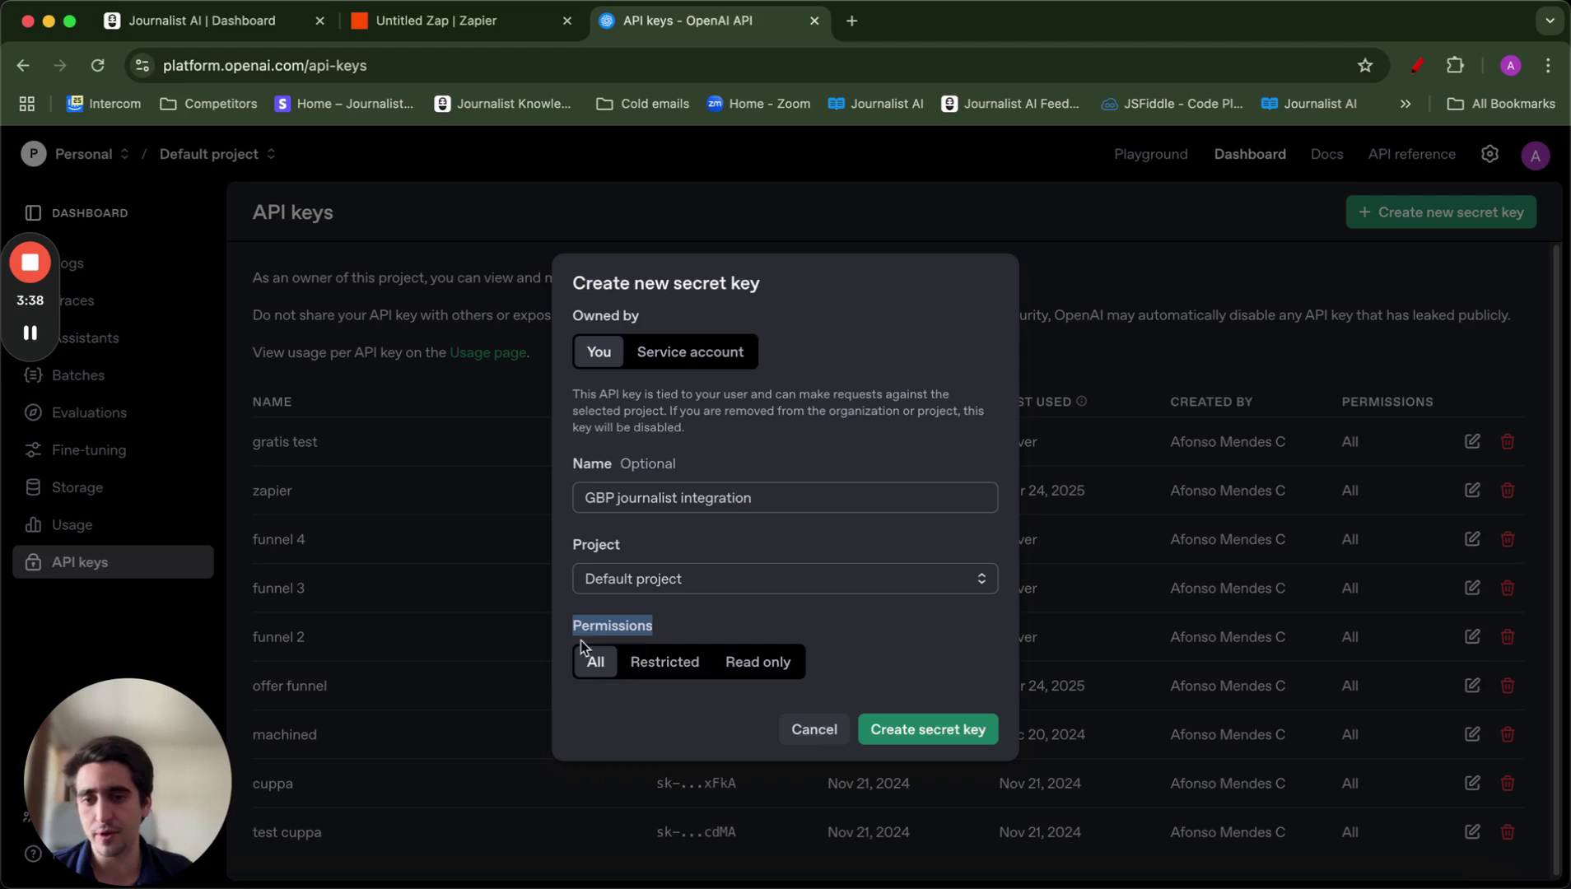
pyautogui.click(587, 697)
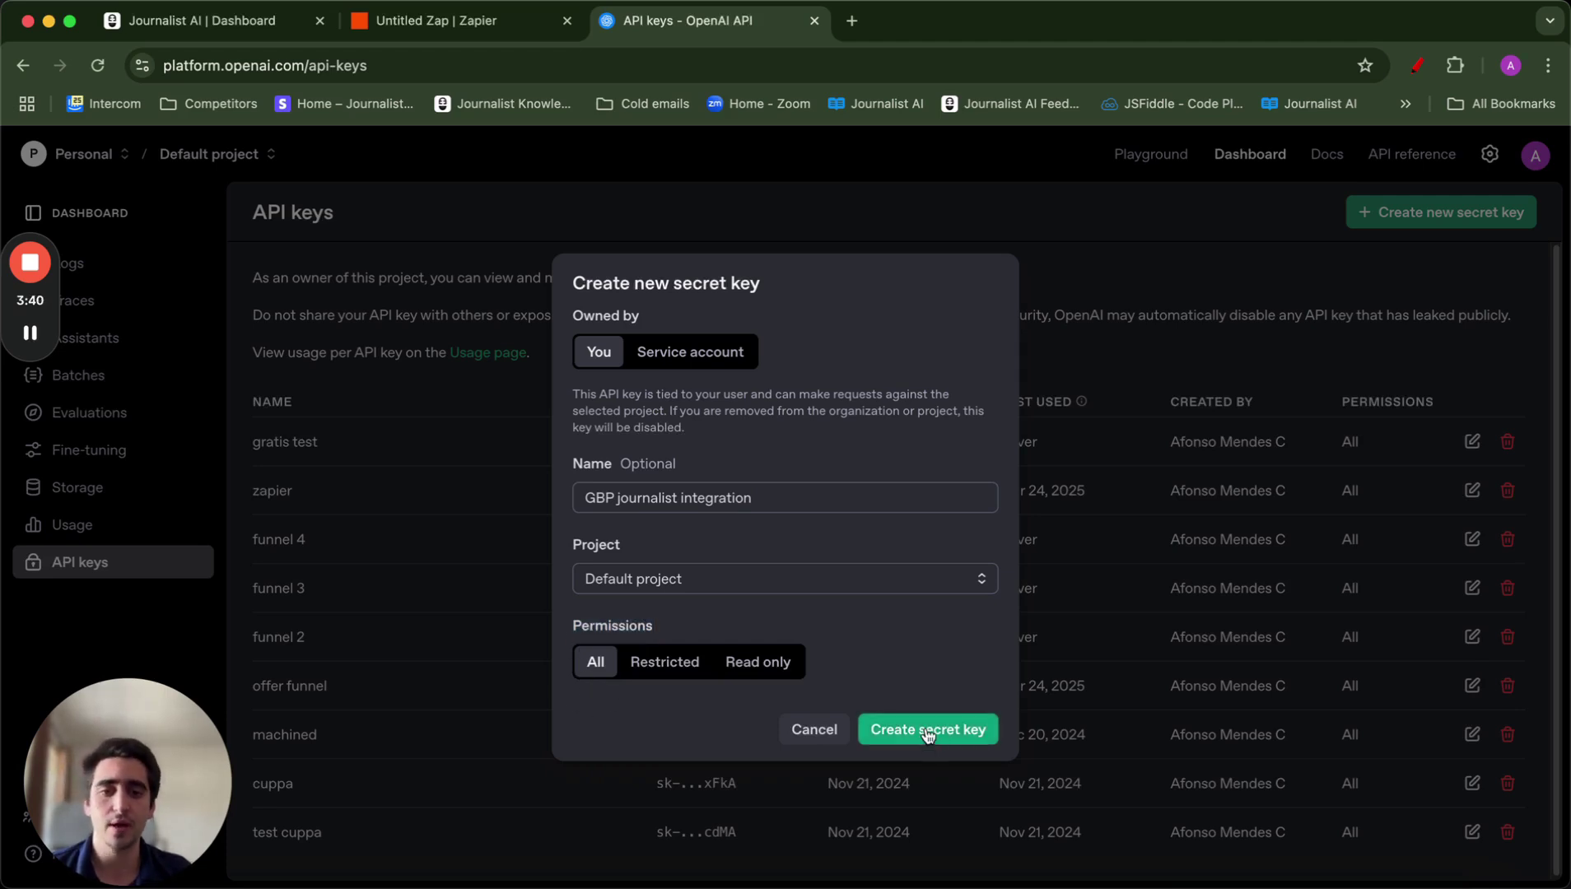
pyautogui.click(928, 732)
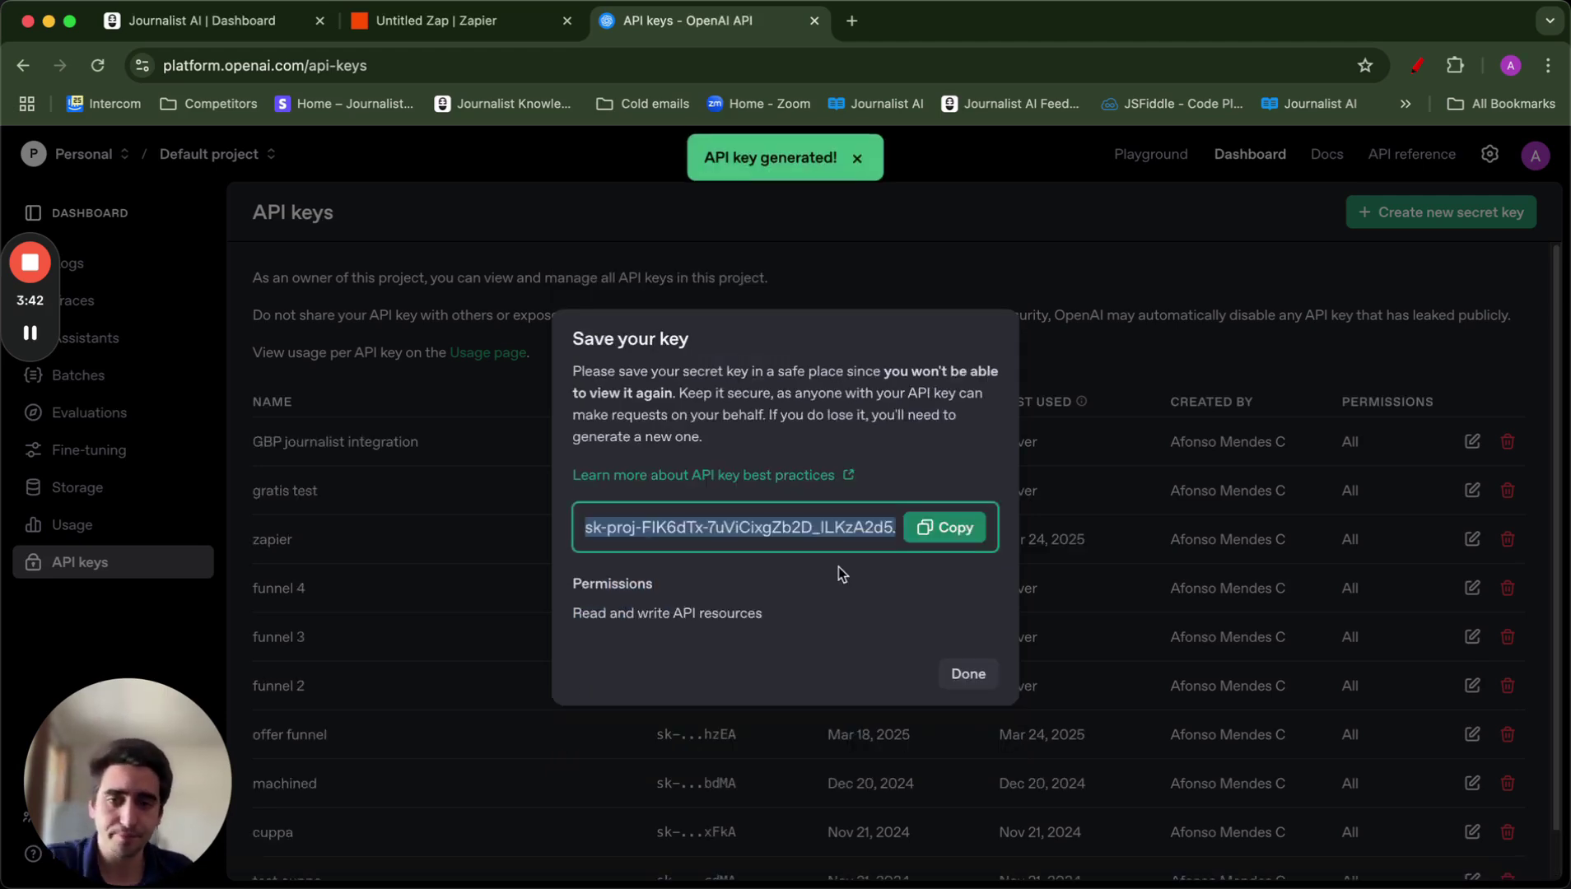
pyautogui.click(936, 533)
# Paste the OpenAI API key into Zapier's form and connect the ChatGPT (OpenAI) account
pyautogui.click(410, 19)
pyautogui.moveTo(981, 22); pyautogui.dragTo(972, 257)
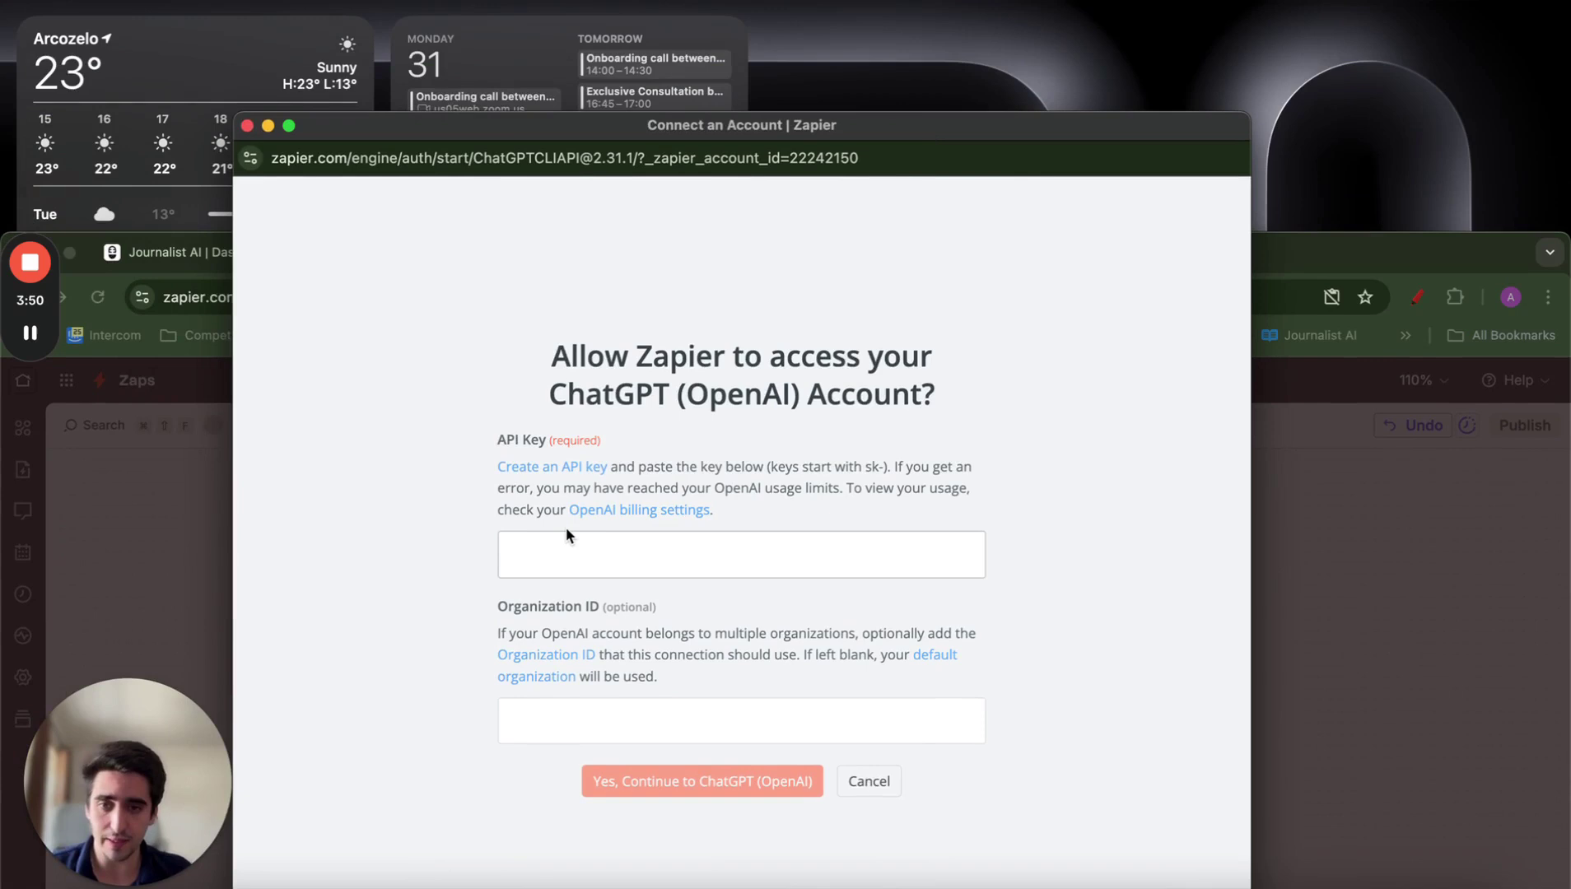
pyautogui.press('super+v')
pyautogui.scroll(-2, 486, 772)
pyautogui.moveTo(474, 625); pyautogui.dragTo(683, 616)
pyautogui.click(682, 616)
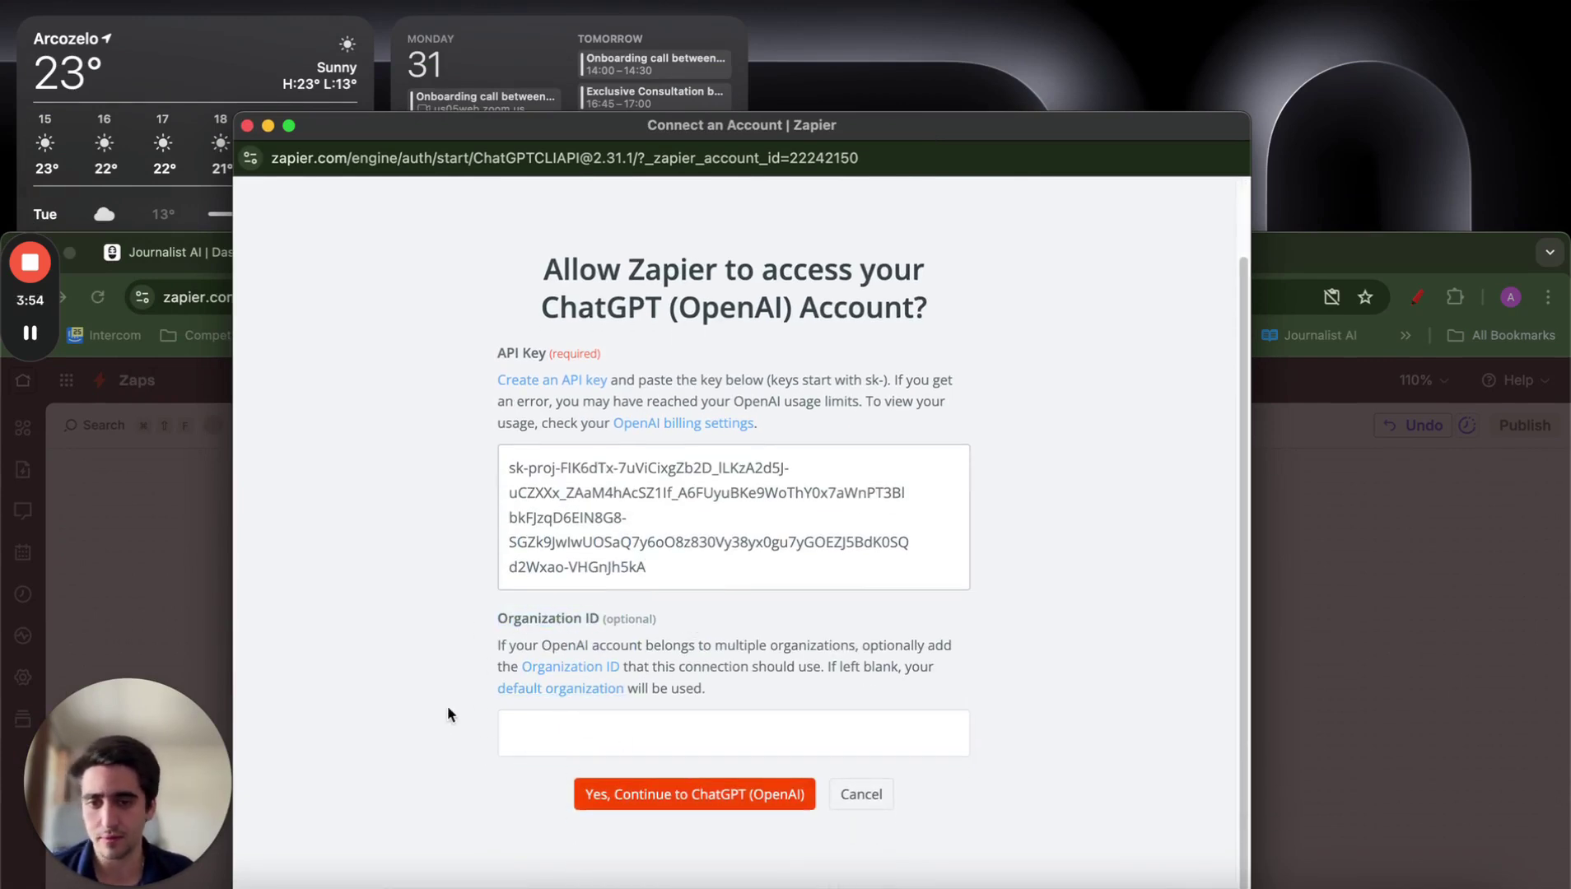
pyautogui.click(611, 803)
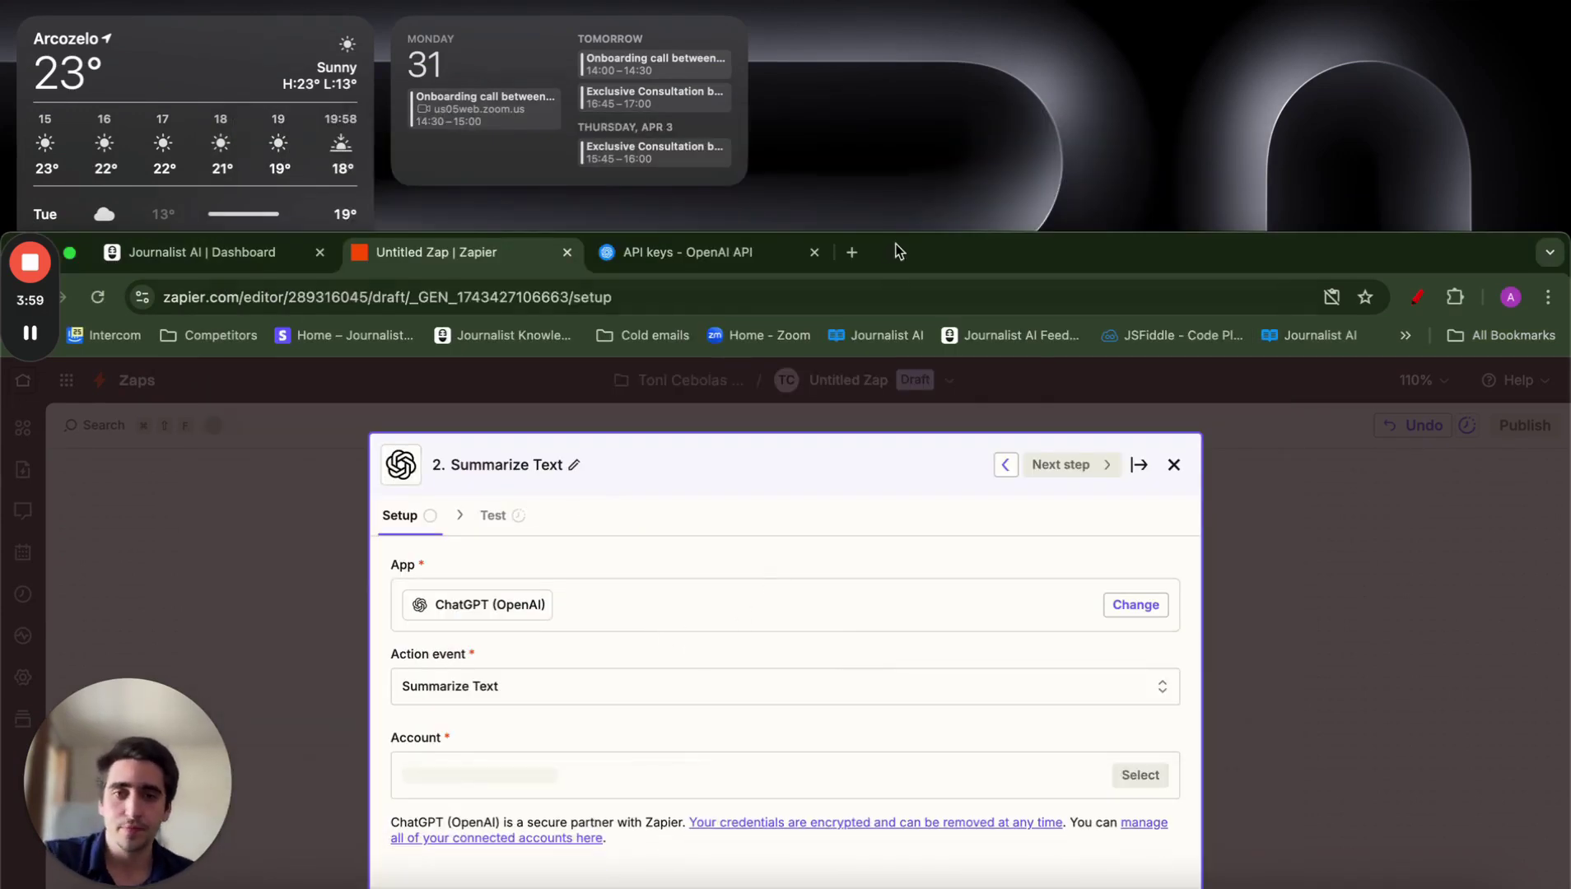
pyautogui.moveTo(930, 252); pyautogui.dragTo(944, 39)
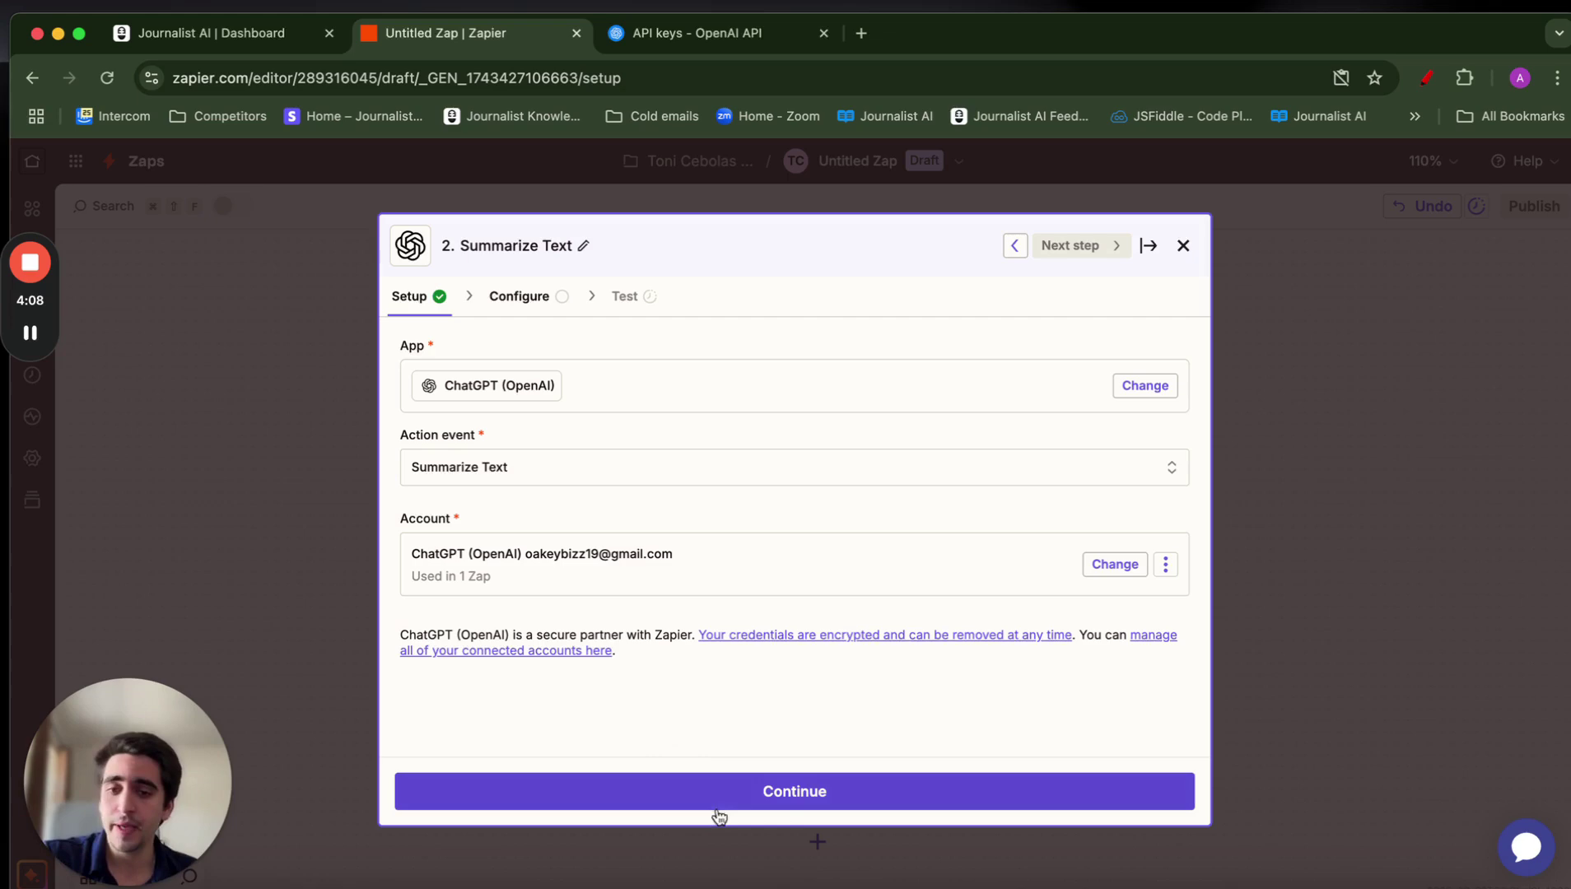
# Fill Text to Be Summarized with the trigger's Article Title and Article Content
pyautogui.click(788, 795)
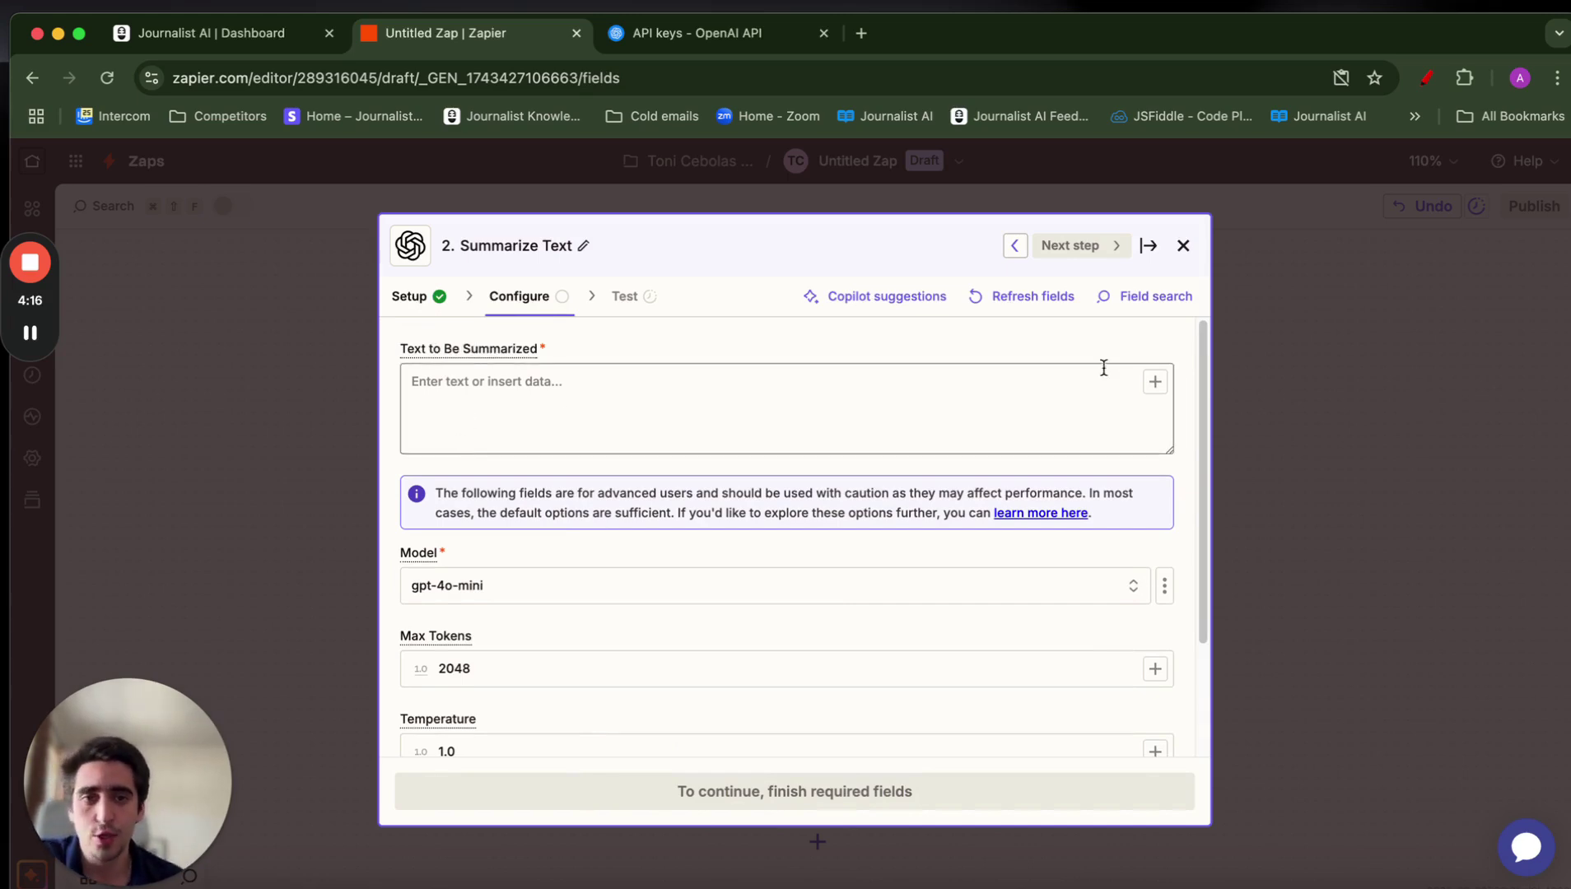
pyautogui.click(1156, 383)
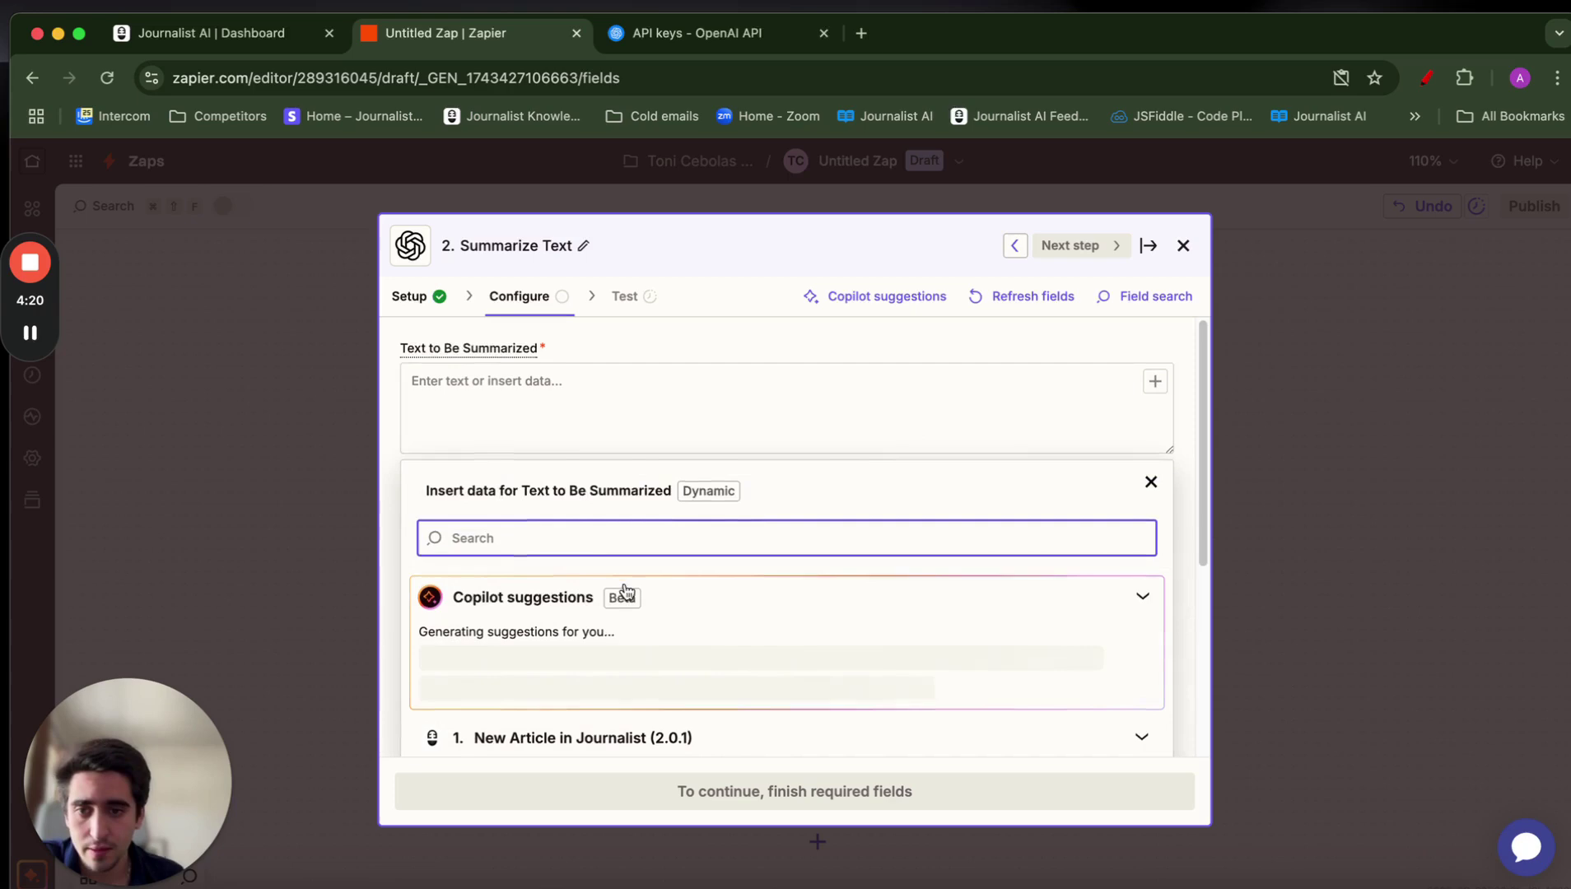
pyautogui.scroll(-5, 596, 488)
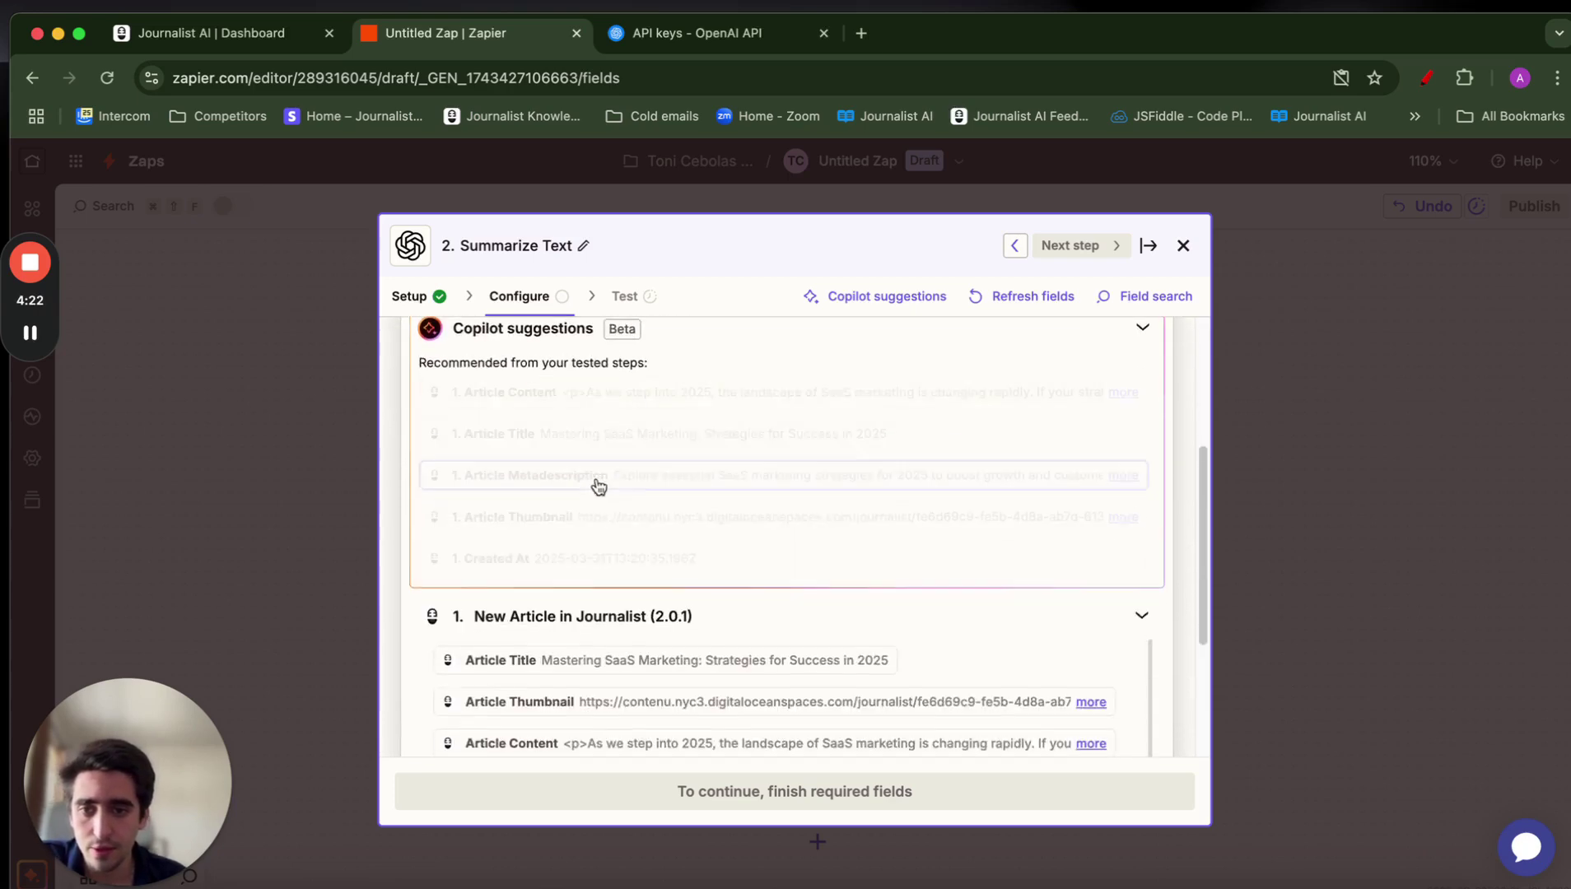
pyautogui.scroll(-3, 527, 527)
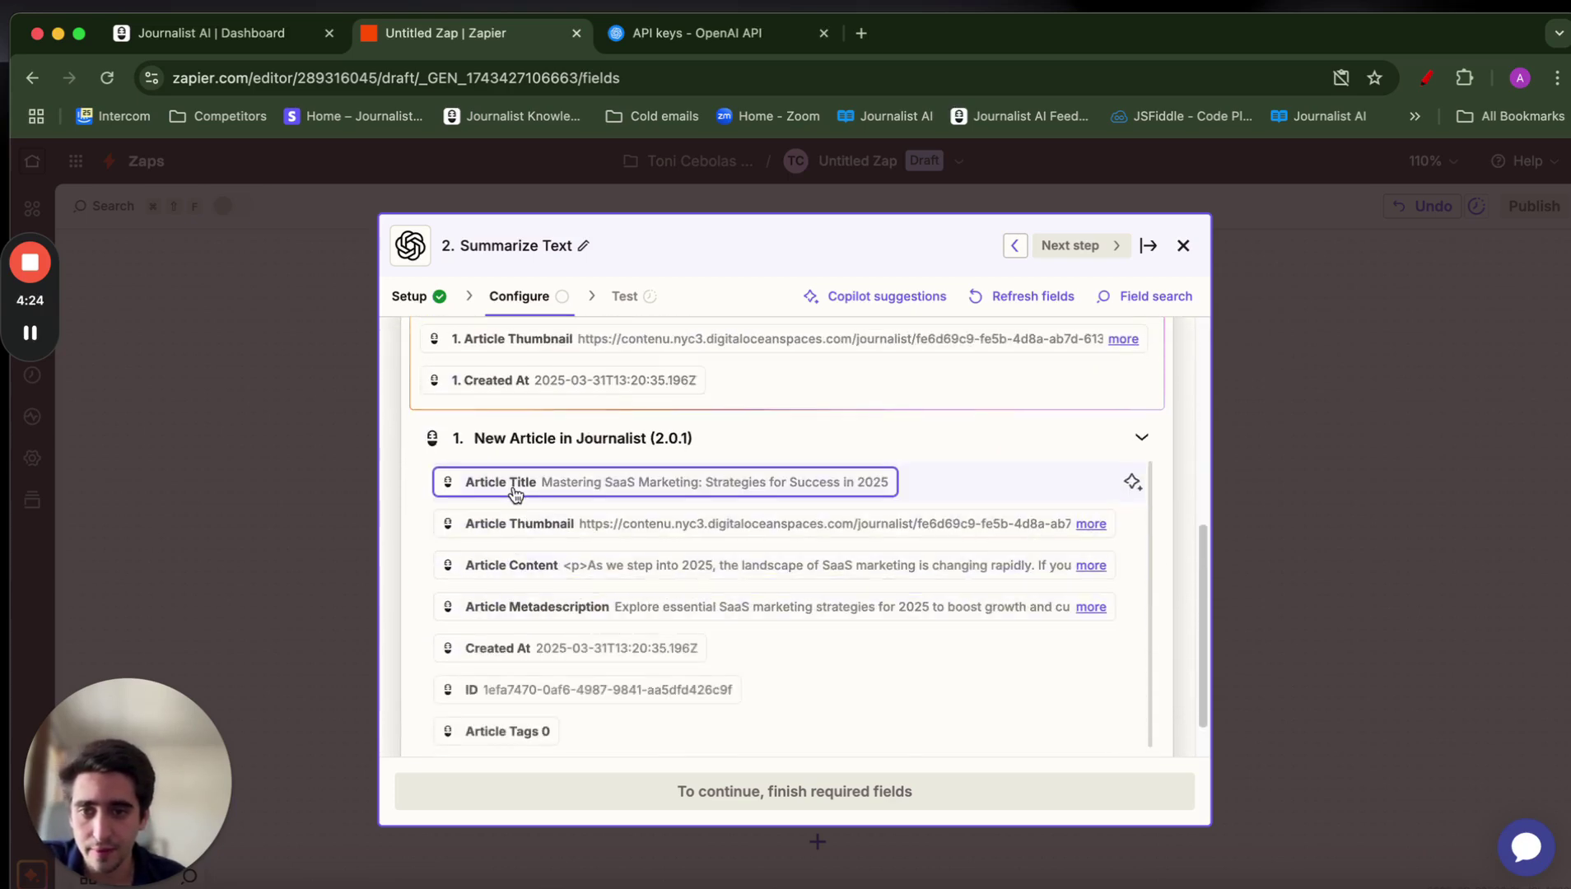
pyautogui.click(548, 566)
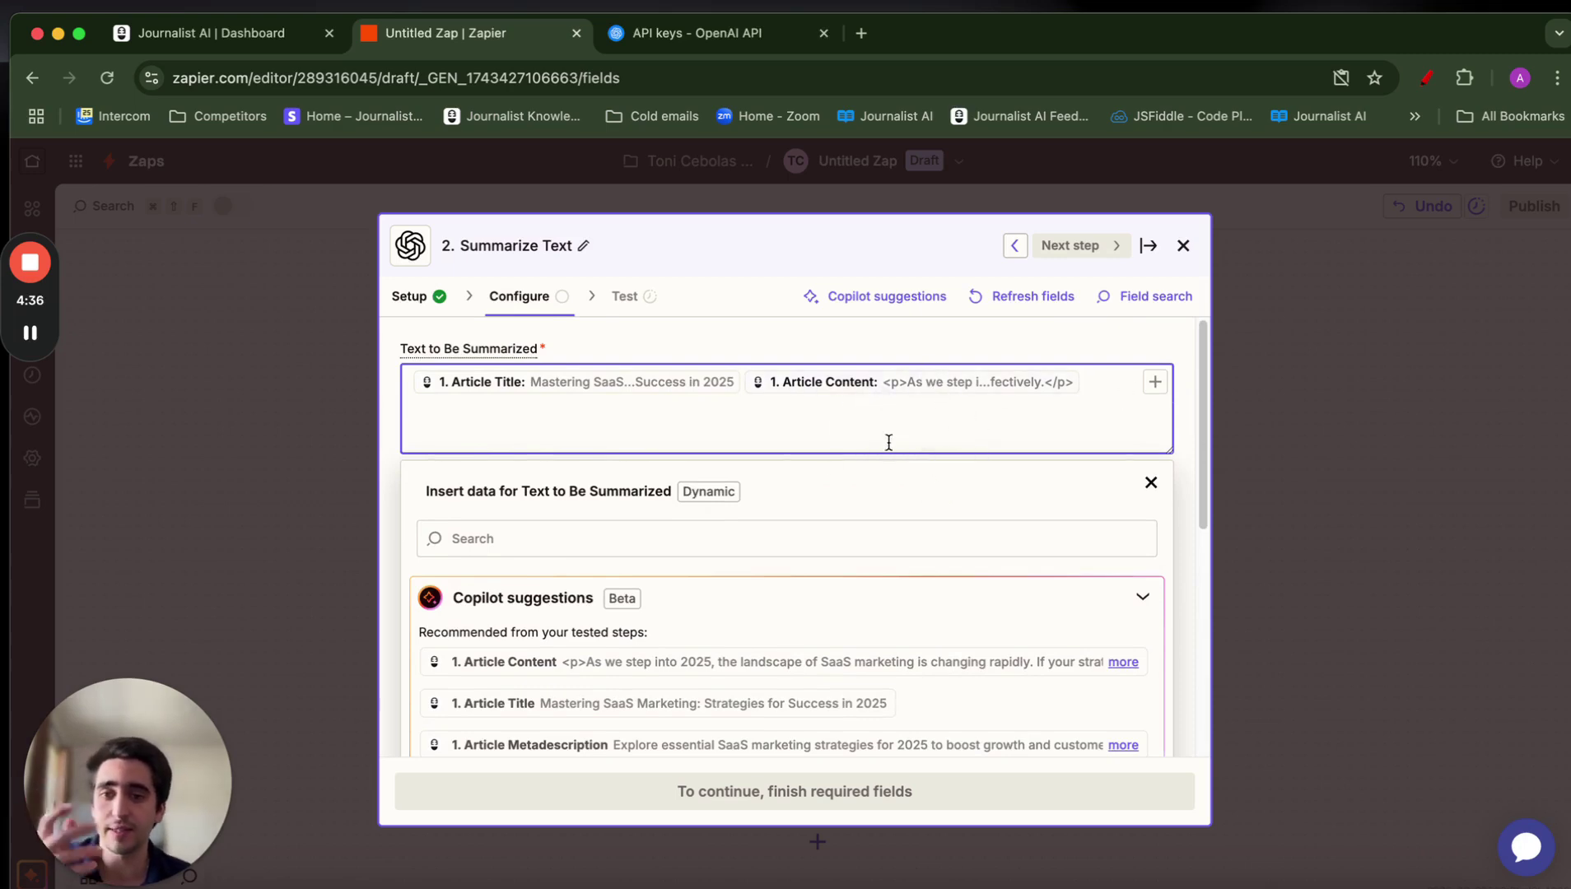
pyautogui.scroll(-1, 818, 445)
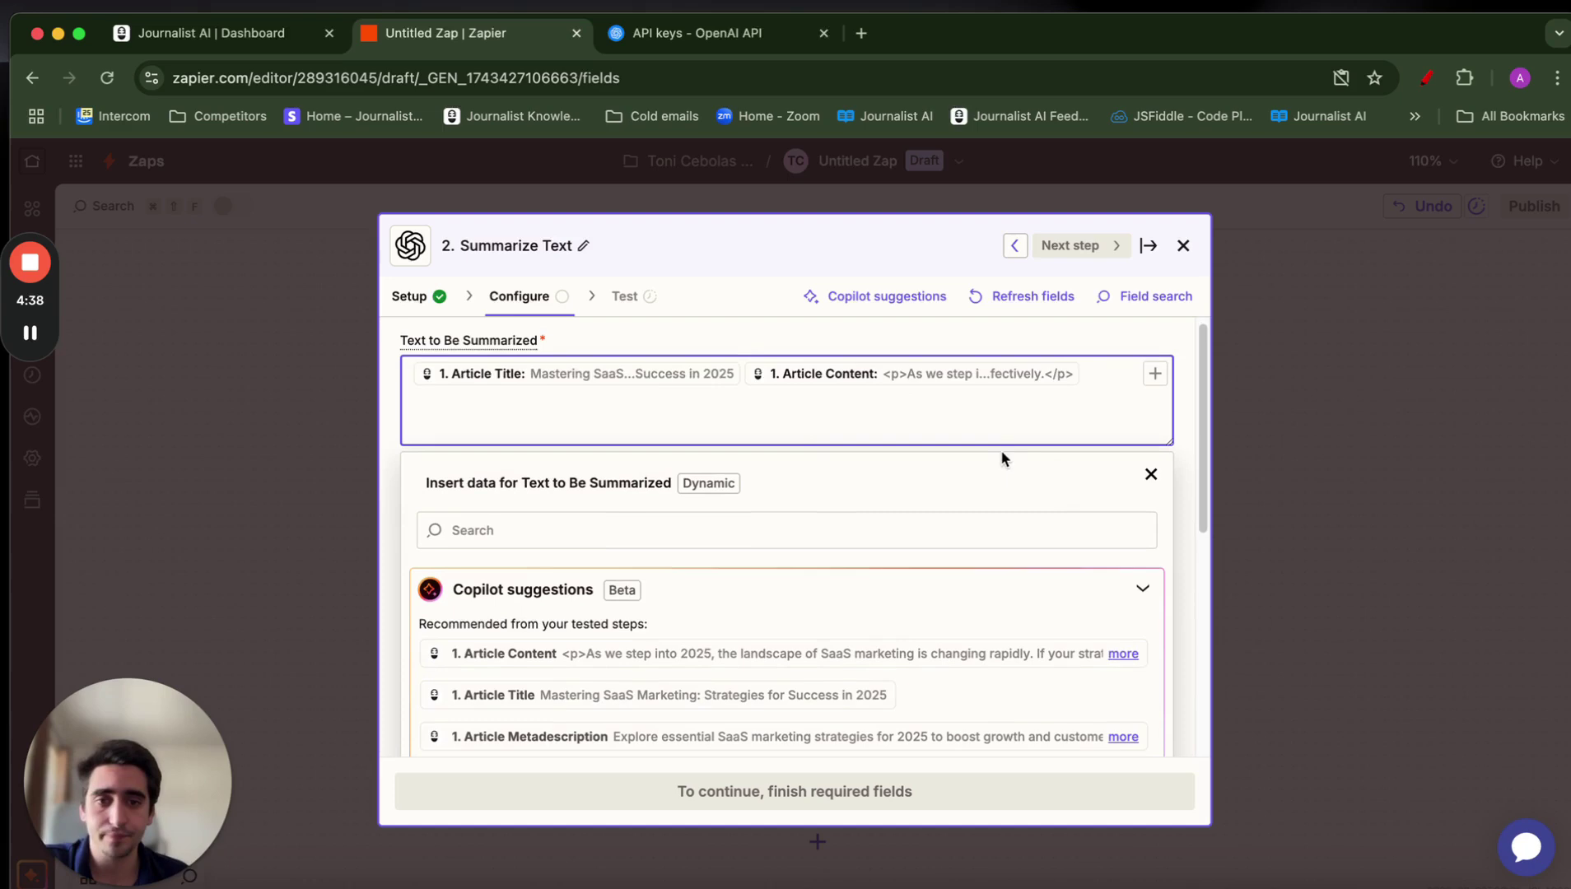
pyautogui.scroll(-10, 991, 469)
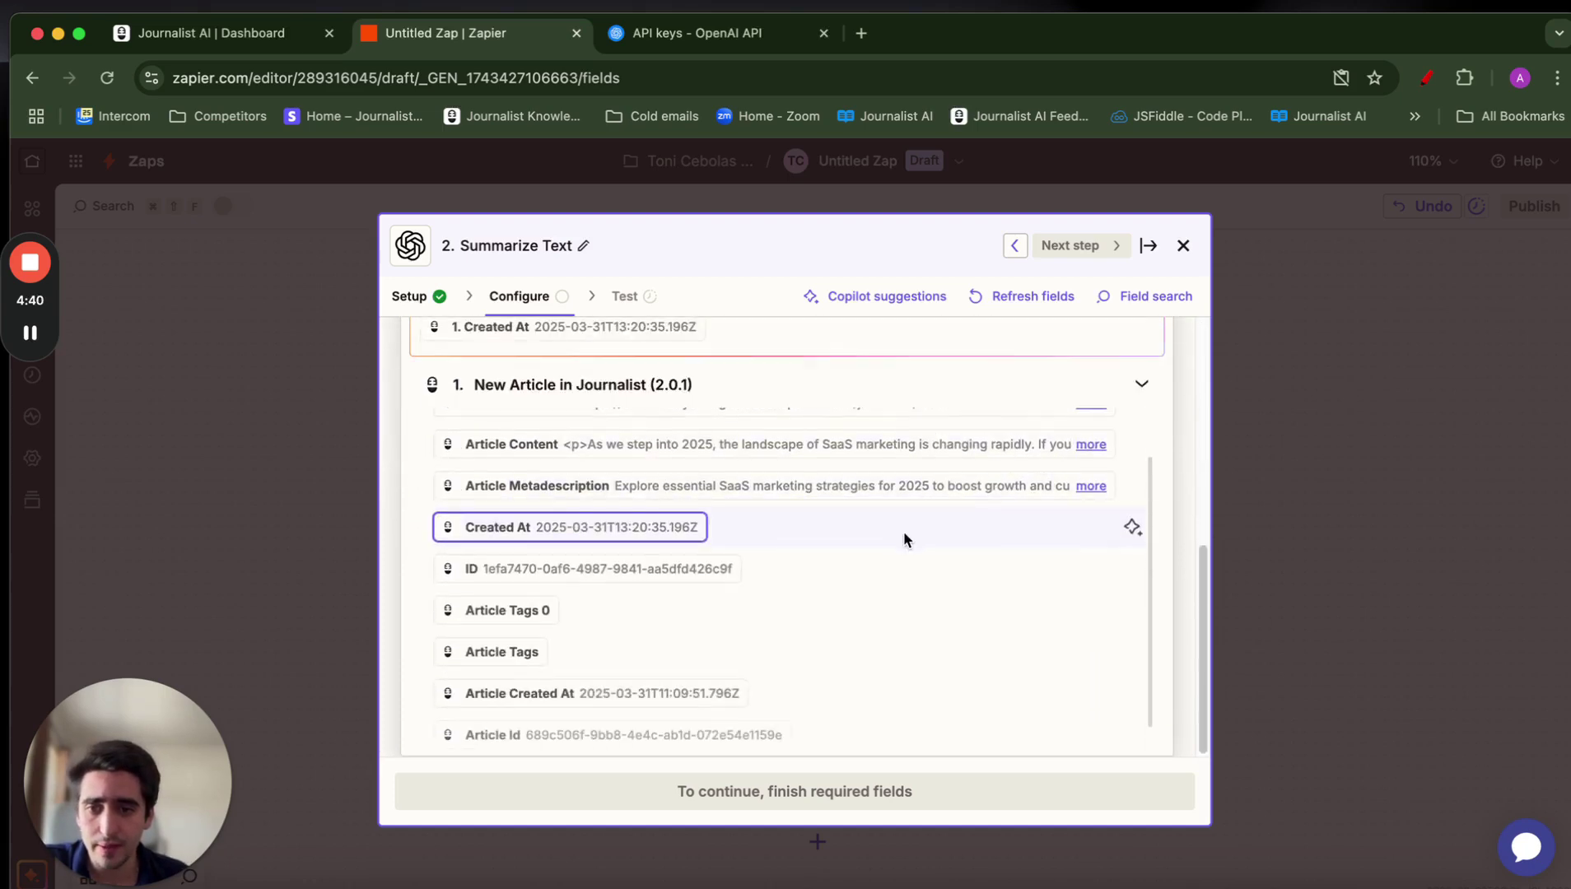
pyautogui.scroll(10, 887, 584)
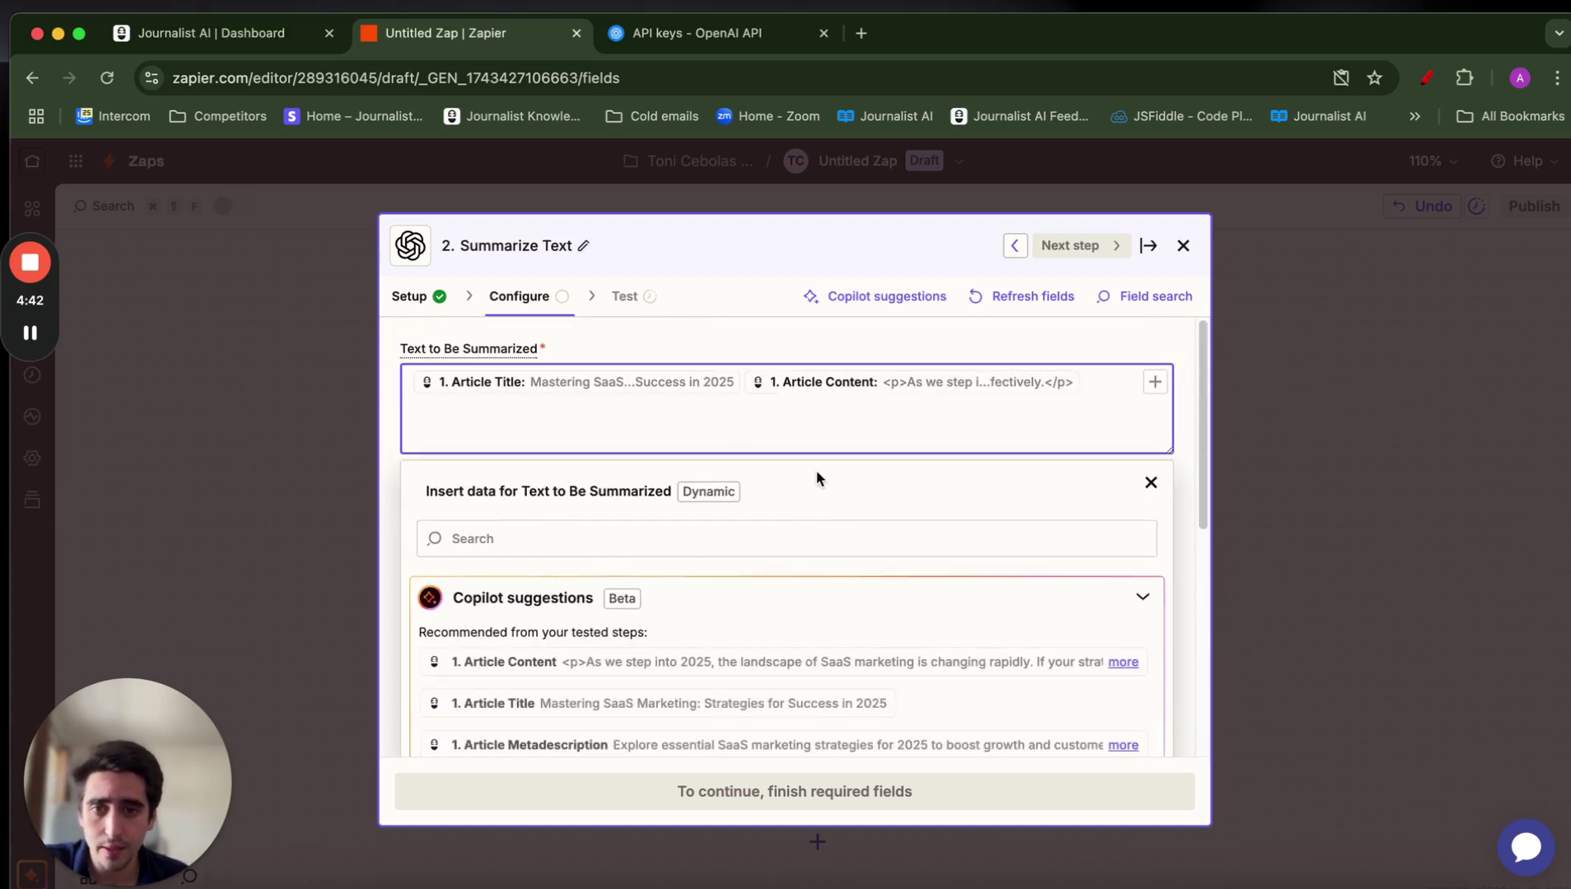
pyautogui.click(803, 540)
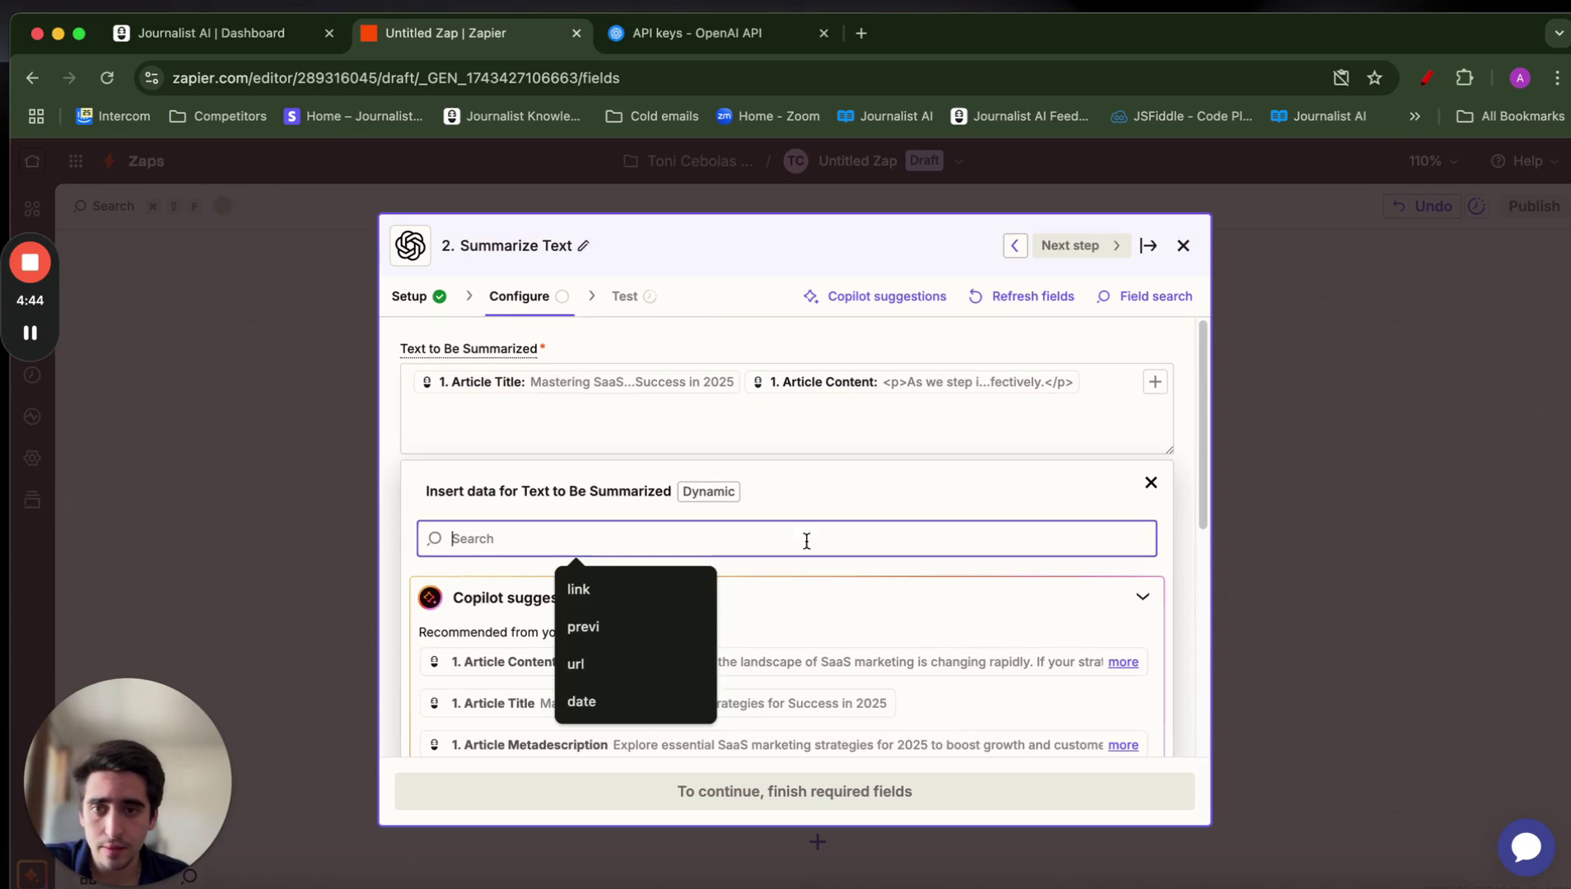
pyautogui.scroll(-1, 764, 565)
pyautogui.scroll(1, 757, 560)
pyautogui.click(736, 326)
# Leave Model on gpt-4o-mini and review the remaining default settings
pyautogui.scroll(-3, 835, 710)
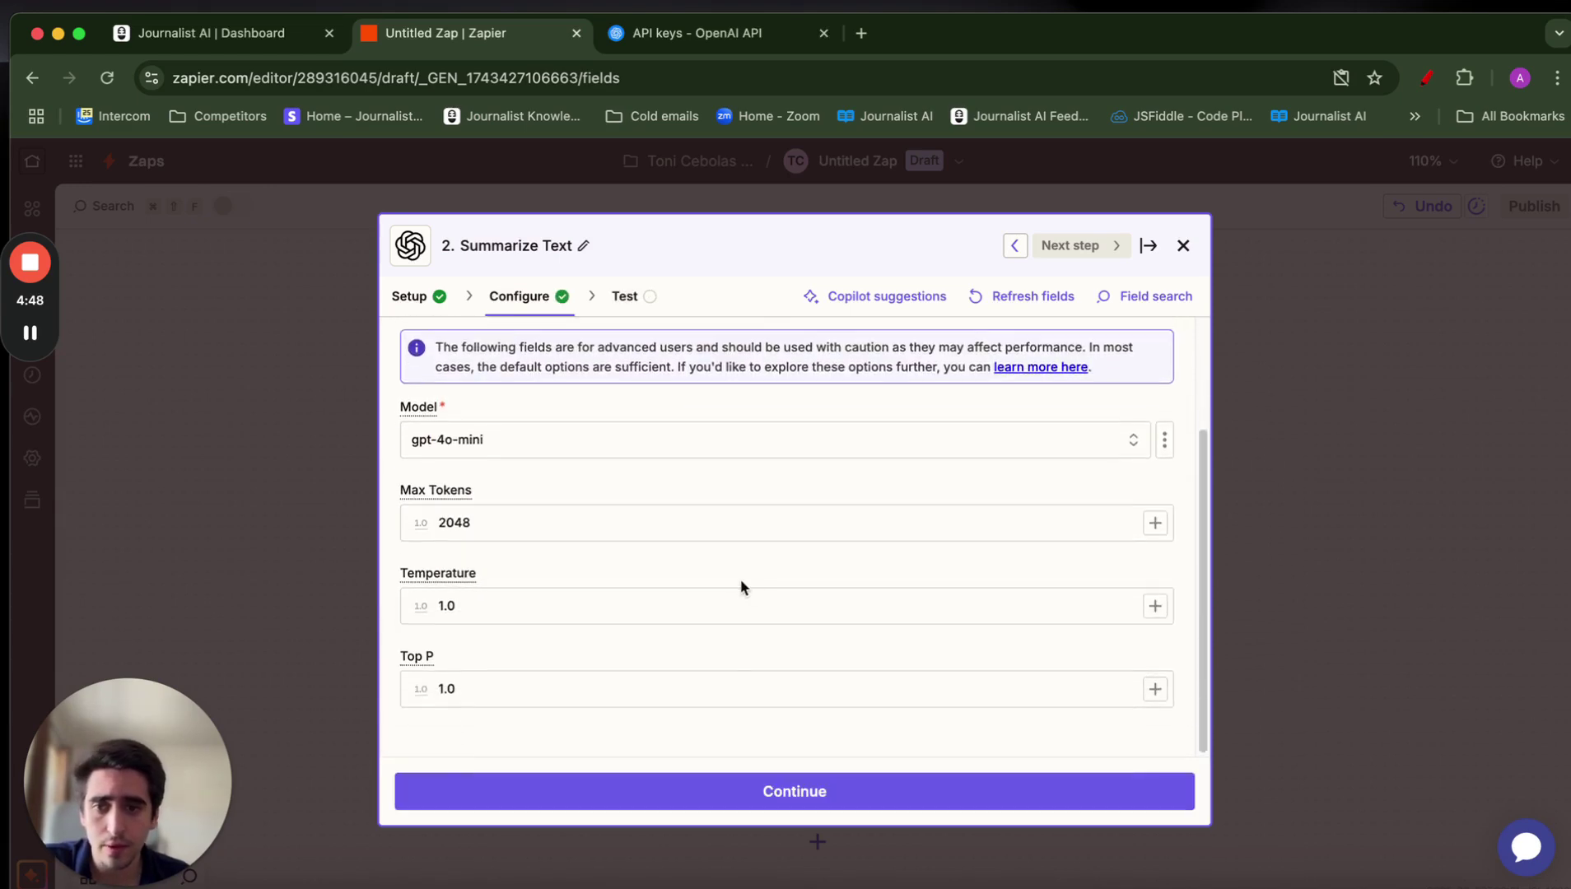
pyautogui.scroll(3, 740, 588)
pyautogui.click(484, 588)
pyautogui.click(519, 380)
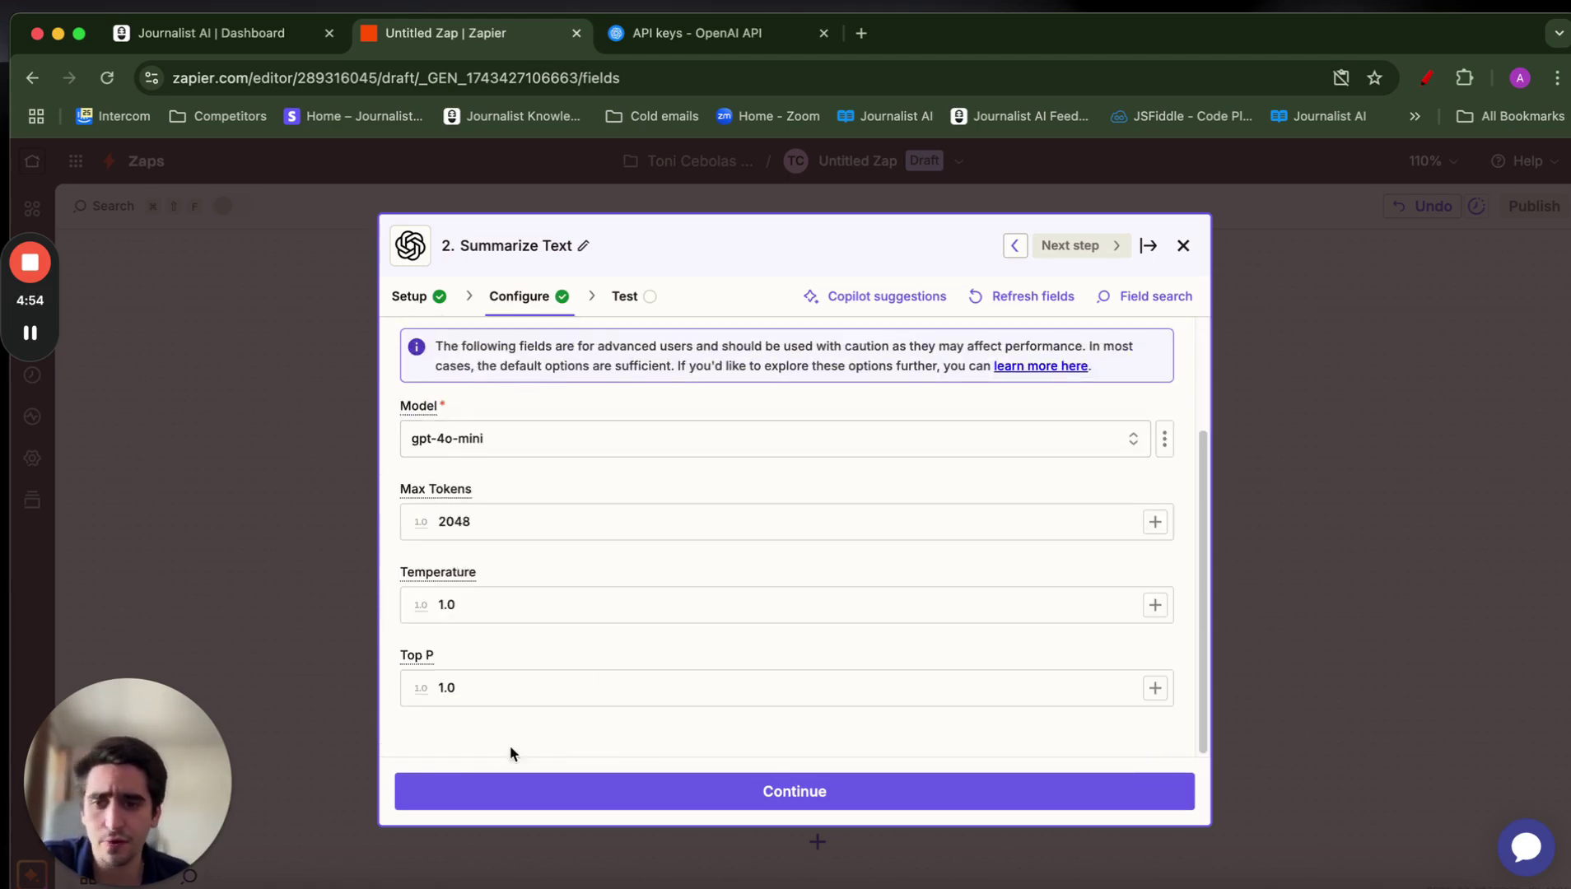
pyautogui.scroll(2, 725, 700)
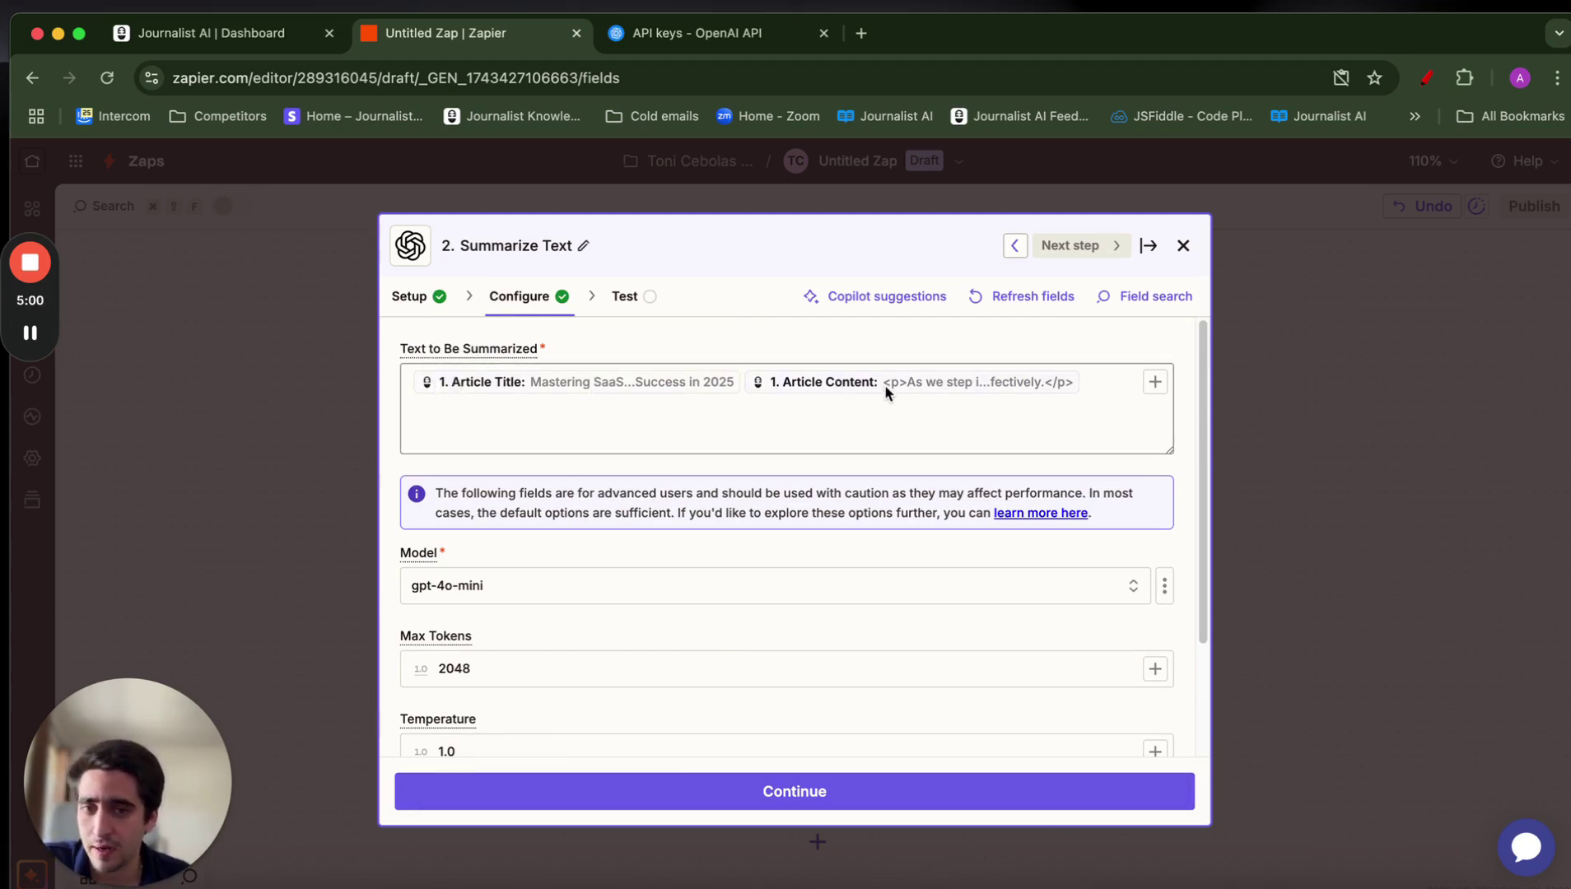
pyautogui.scroll(-3, 852, 446)
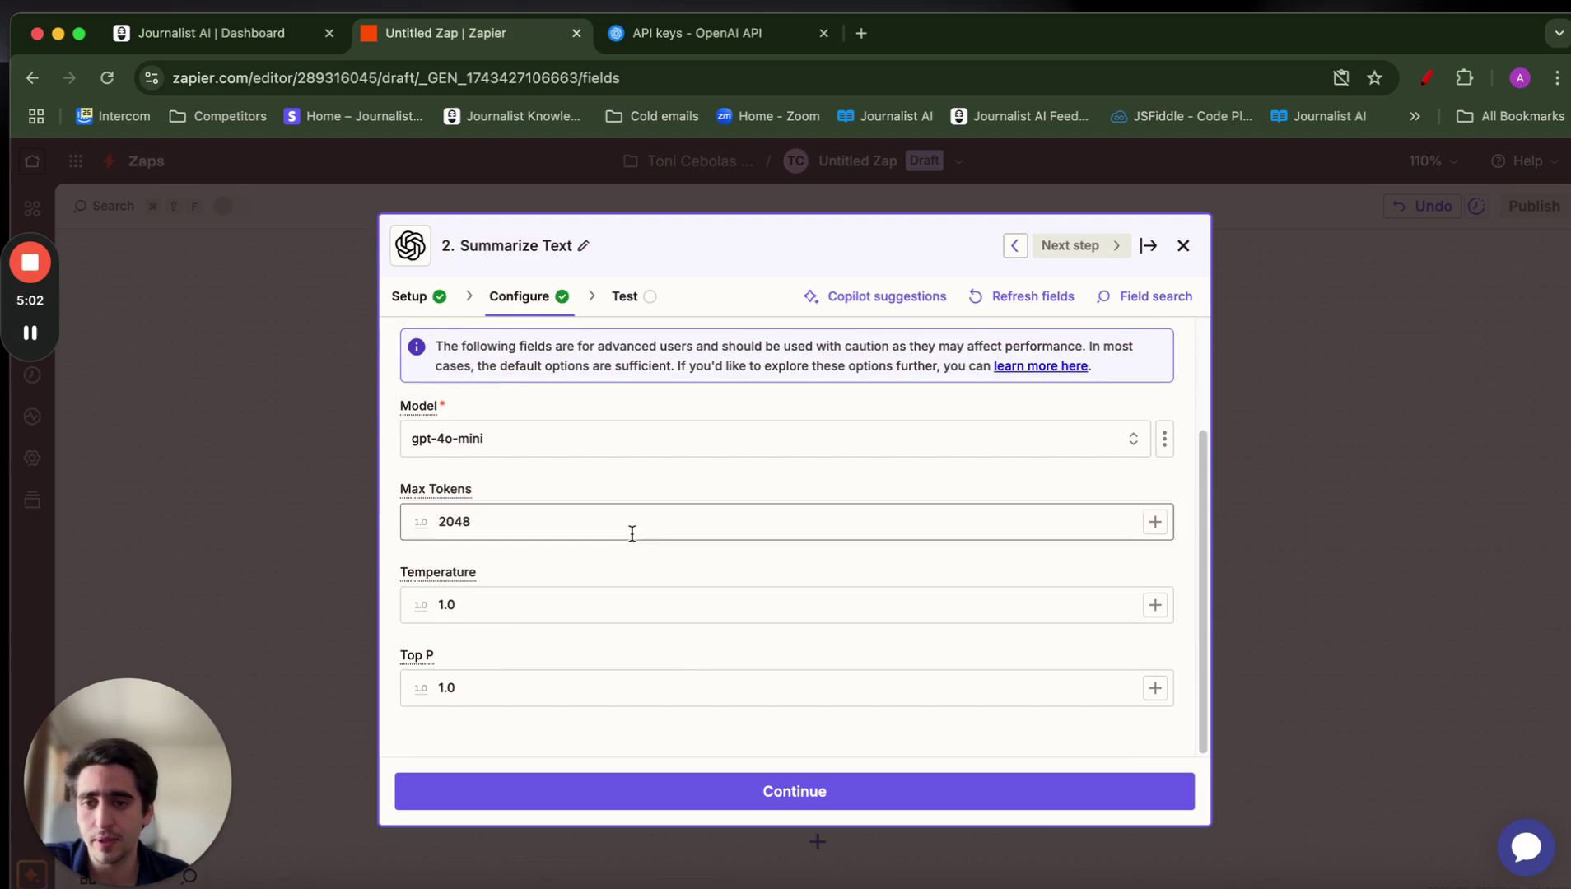
pyautogui.scroll(3, 835, 588)
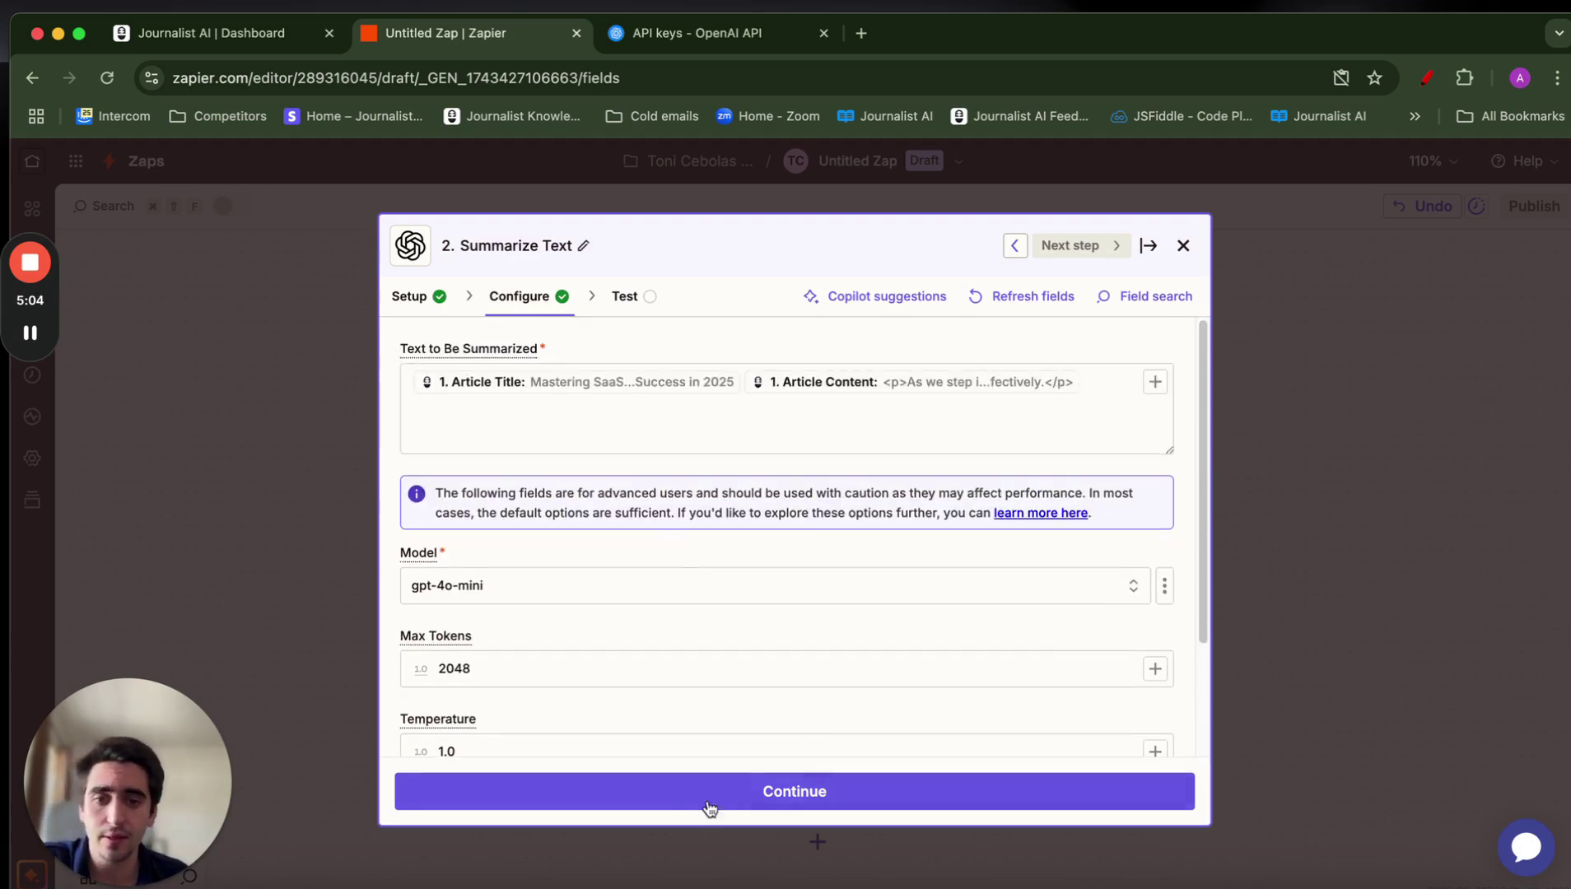
pyautogui.scroll(-3, 630, 647)
# Move to the Summarize Text test and review the article text being sent to ChatGPT
pyautogui.click(650, 791)
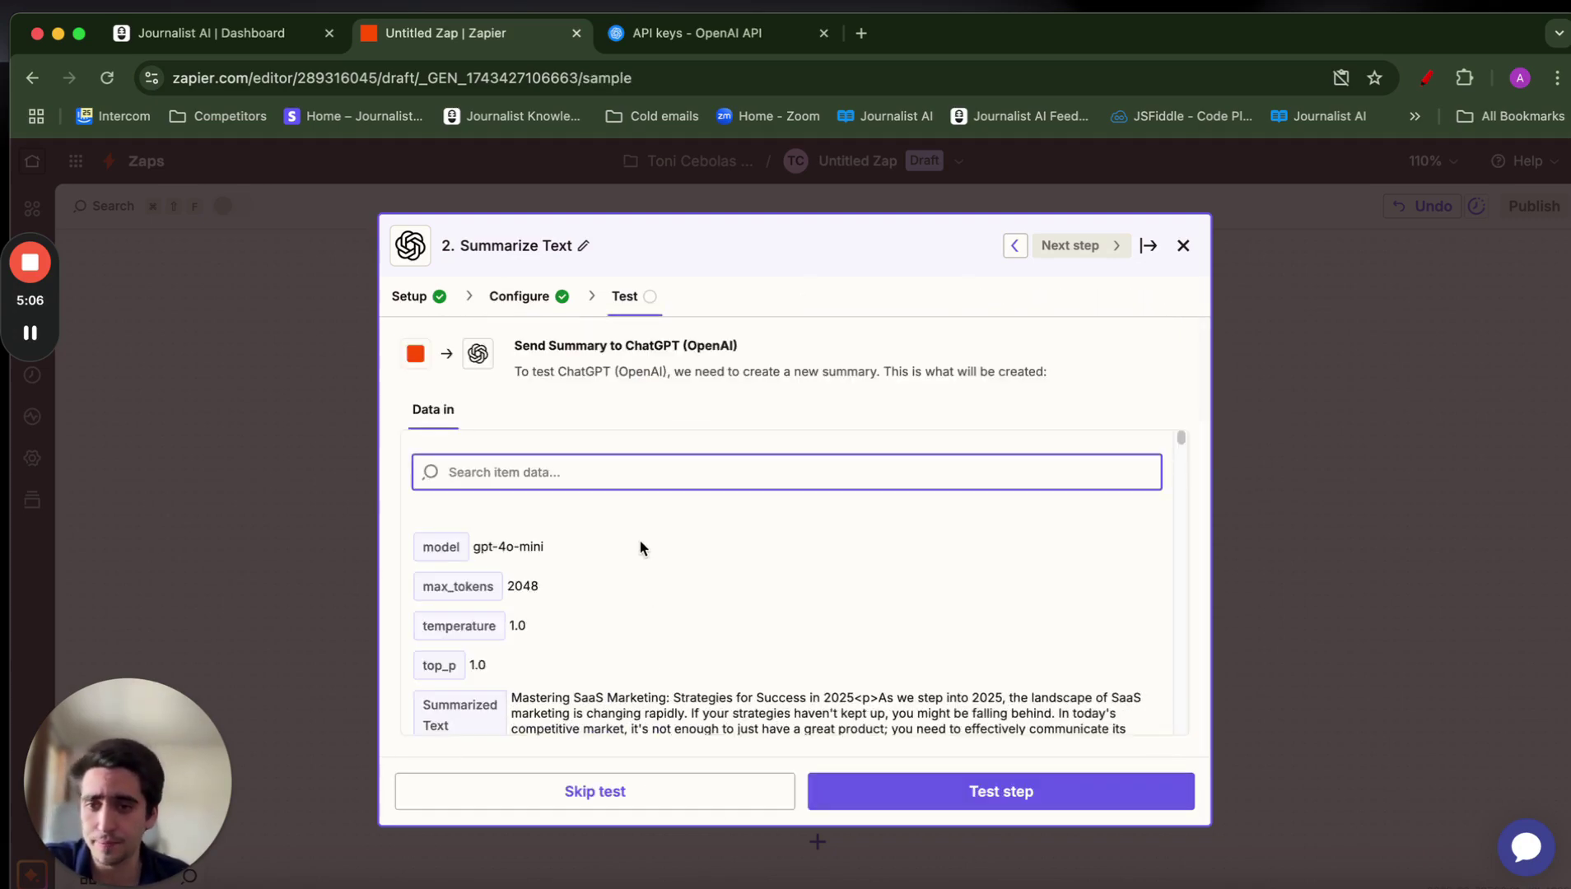
pyautogui.scroll(-20, 601, 533)
pyautogui.scroll(20, 910, 660)
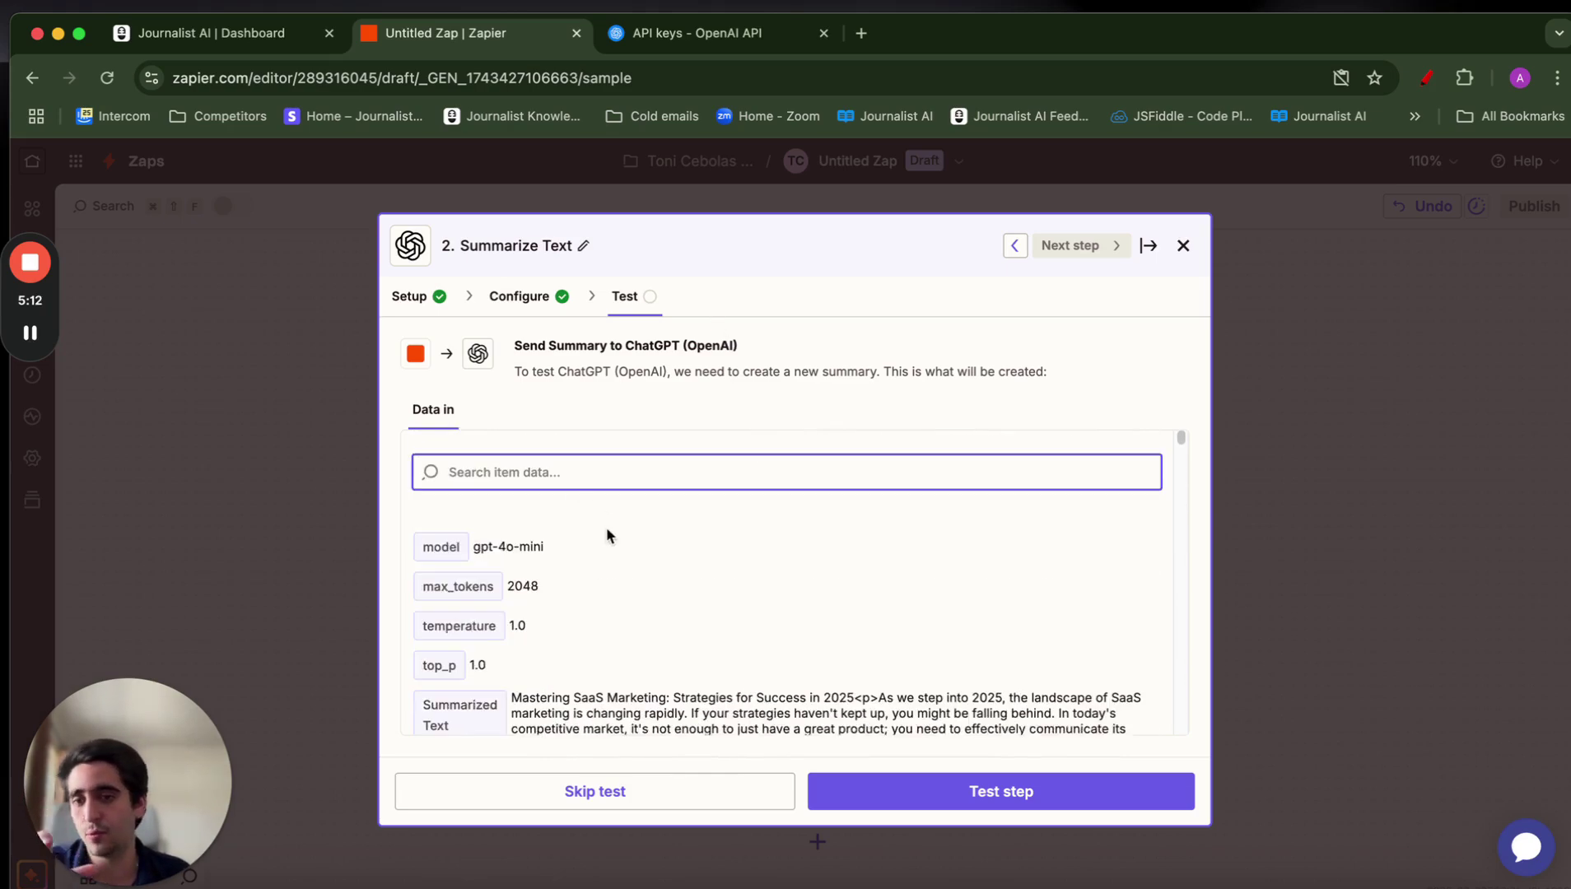
pyautogui.scroll(-3, 592, 539)
pyautogui.moveTo(521, 504); pyautogui.dragTo(983, 696)
pyautogui.click(924, 569)
pyautogui.scroll(-5, 922, 571)
pyautogui.scroll(-10, 917, 537)
# Run the test, read ChatGPT's returned summary in Data out, and continue to step 3
pyautogui.click(964, 795)
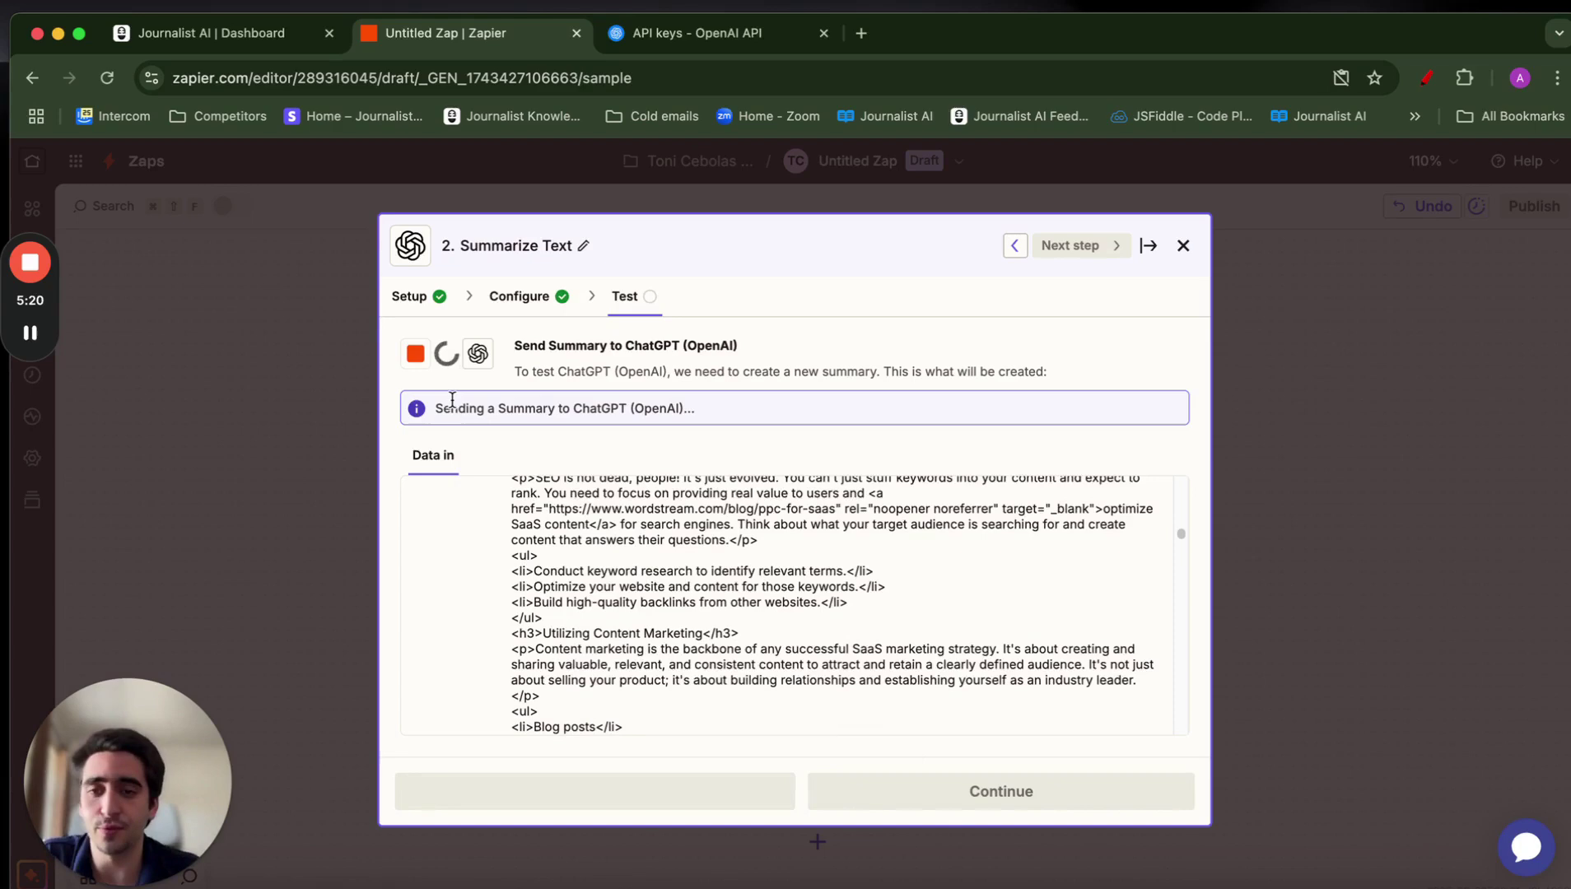
pyautogui.scroll(-3, 488, 624)
pyautogui.scroll(3, 488, 624)
pyautogui.scroll(-1, 510, 623)
pyautogui.scroll(-1, 823, 609)
pyautogui.scroll(-10, 1015, 616)
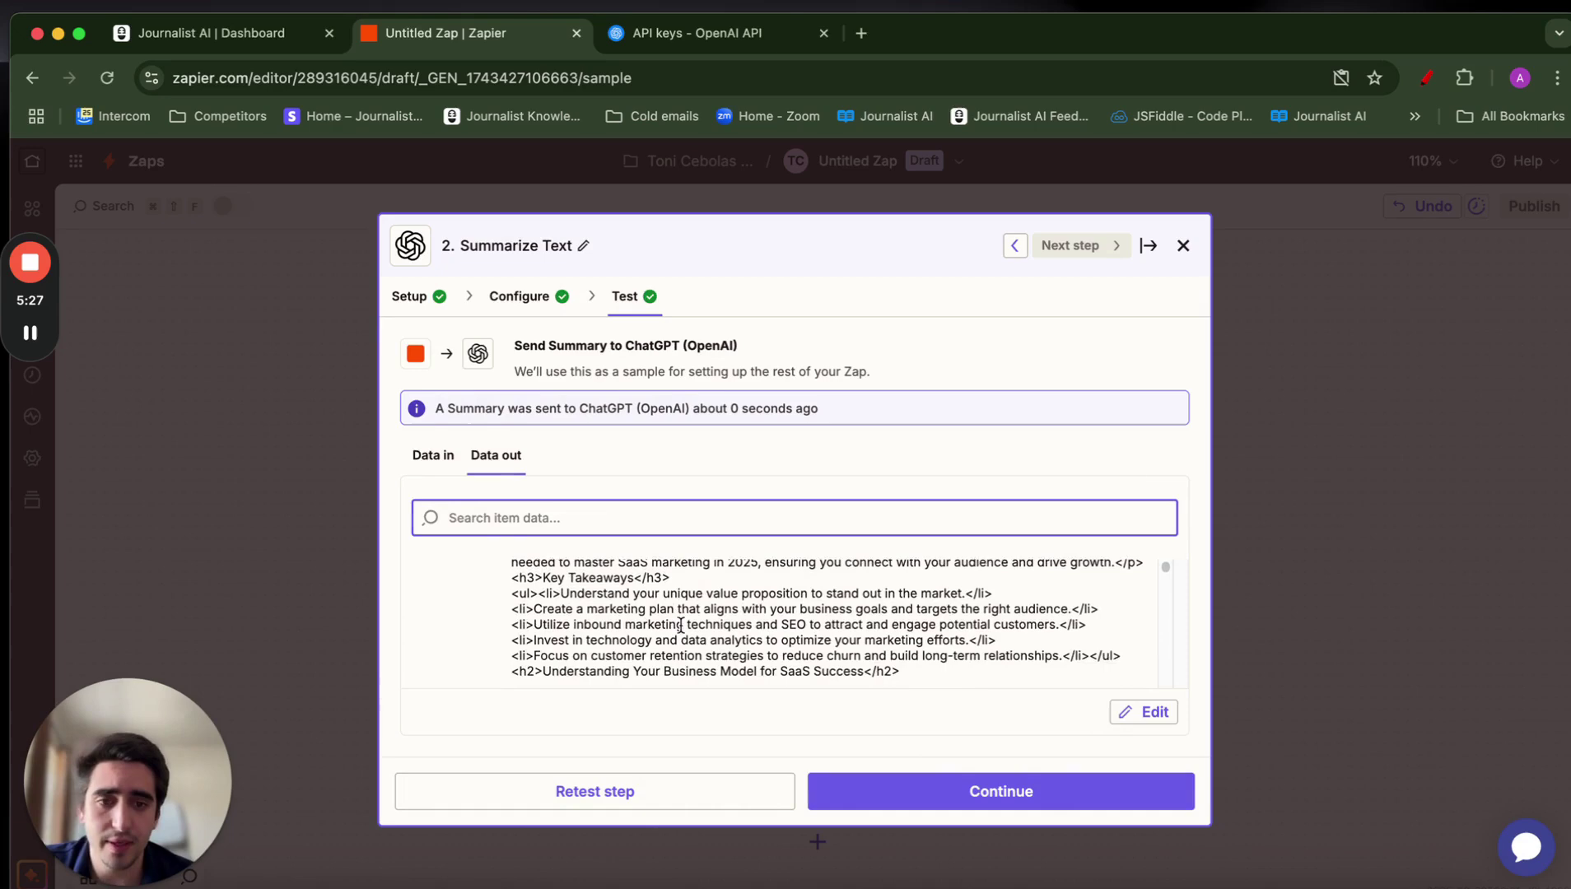
pyautogui.scroll(-15, 681, 626)
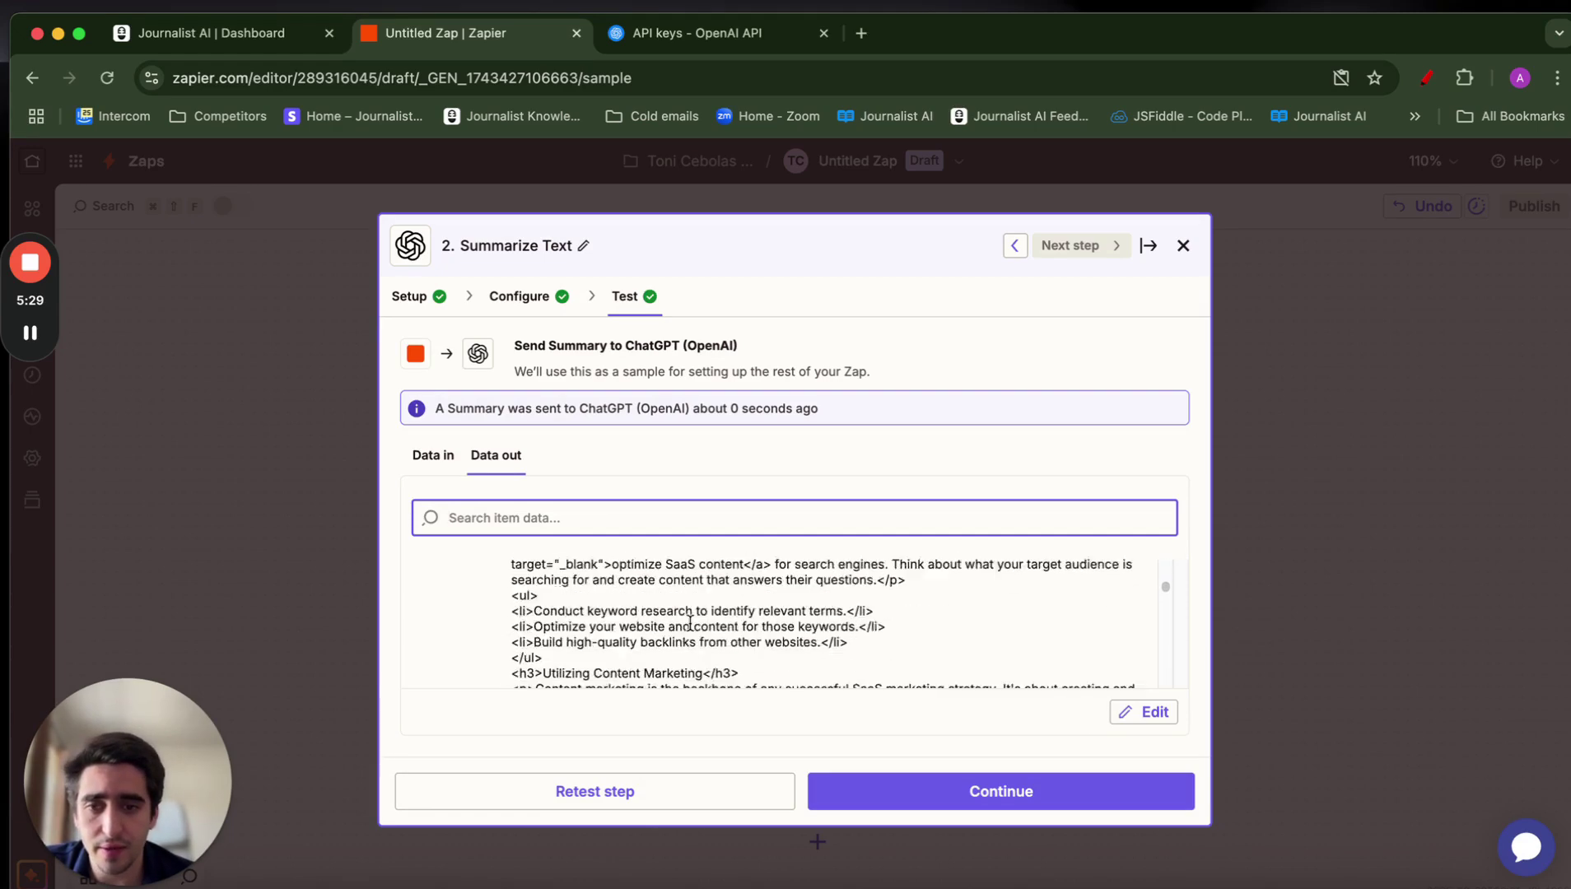
pyautogui.scroll(-15, 689, 641)
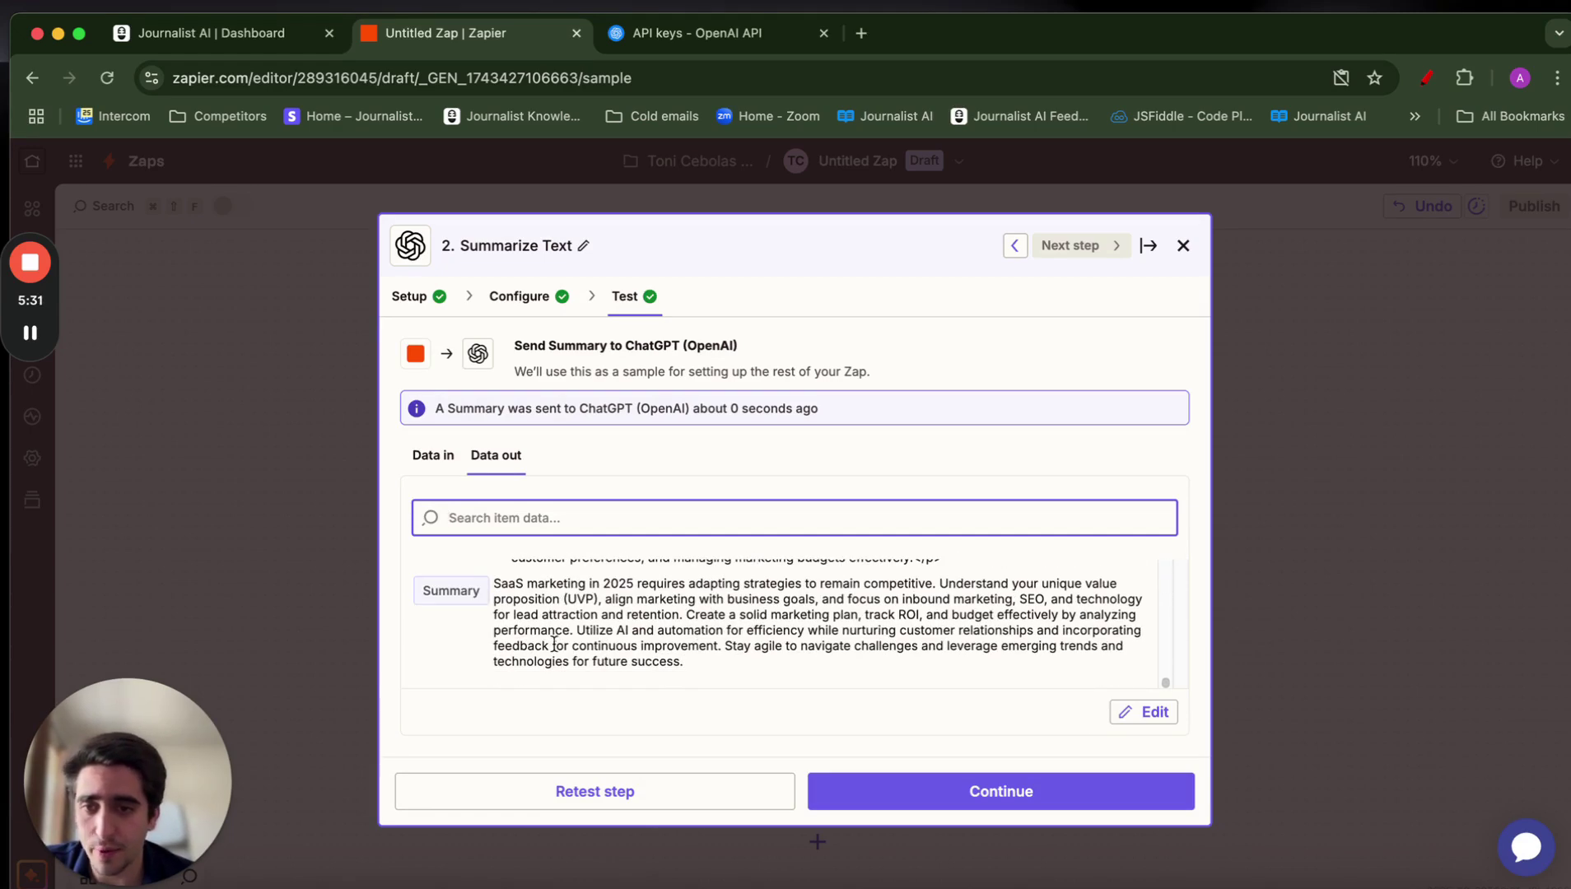
pyautogui.moveTo(493, 587); pyautogui.dragTo(904, 636)
pyautogui.click(905, 630)
pyautogui.scroll(2, 772, 645)
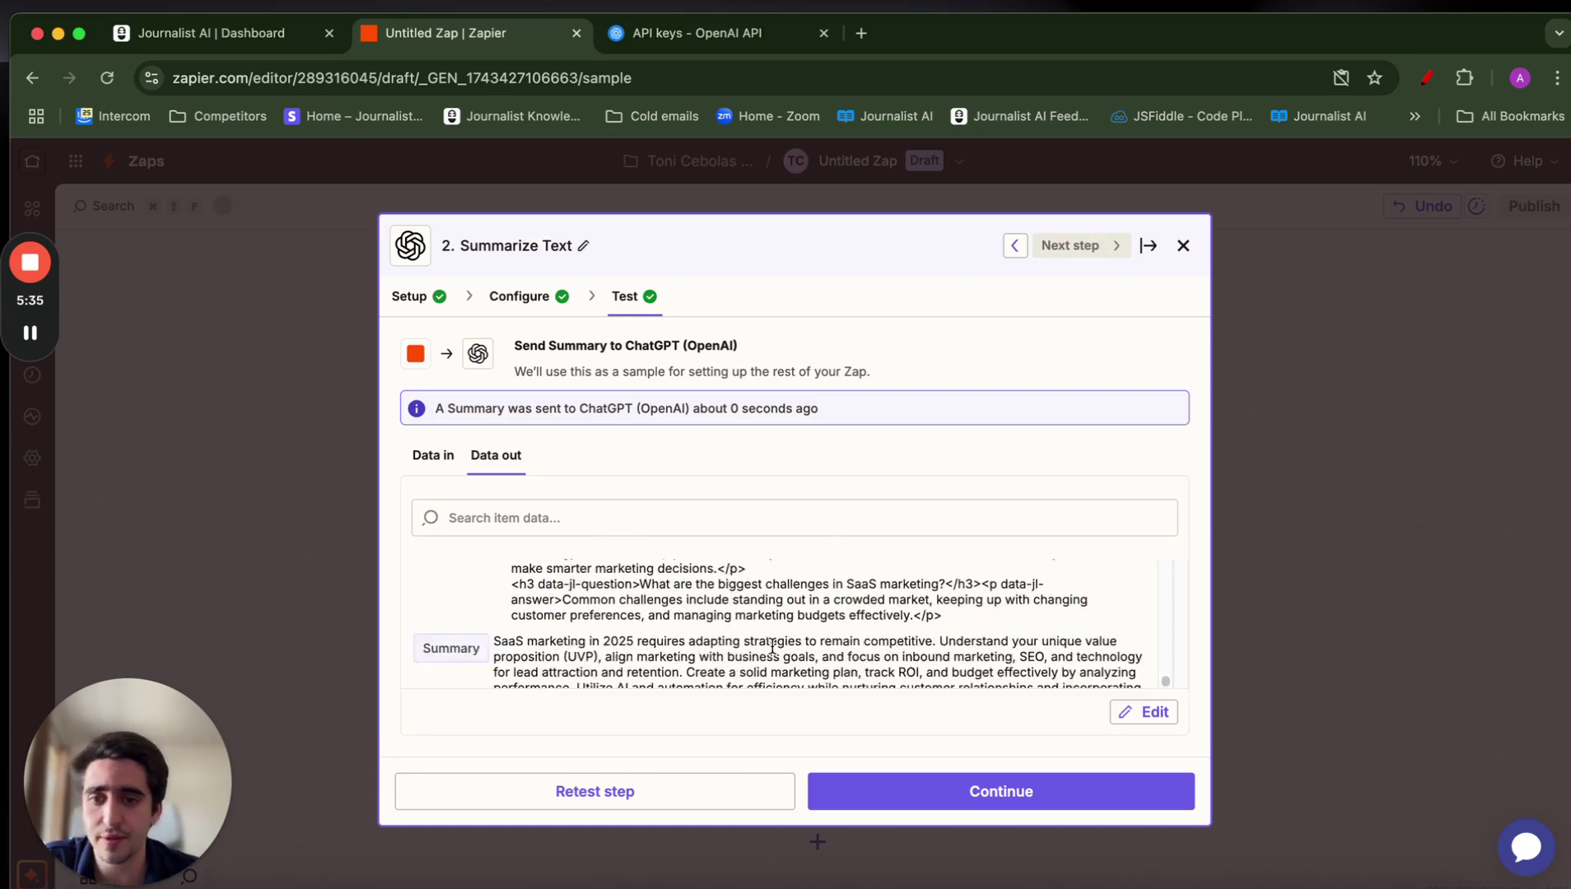
pyautogui.scroll(-2, 773, 645)
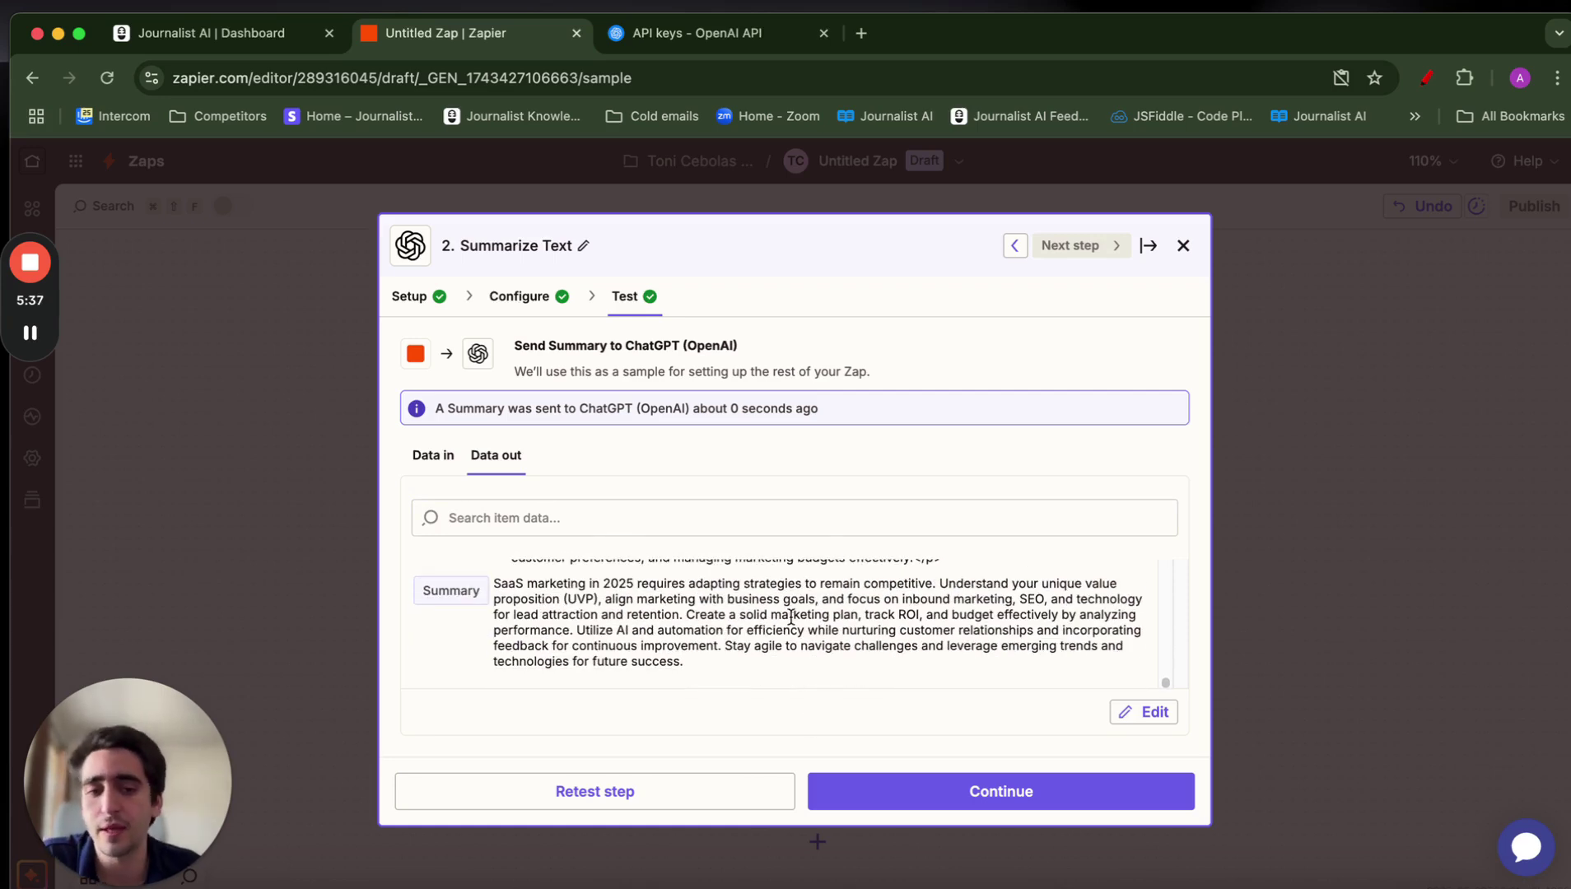
pyautogui.click(947, 794)
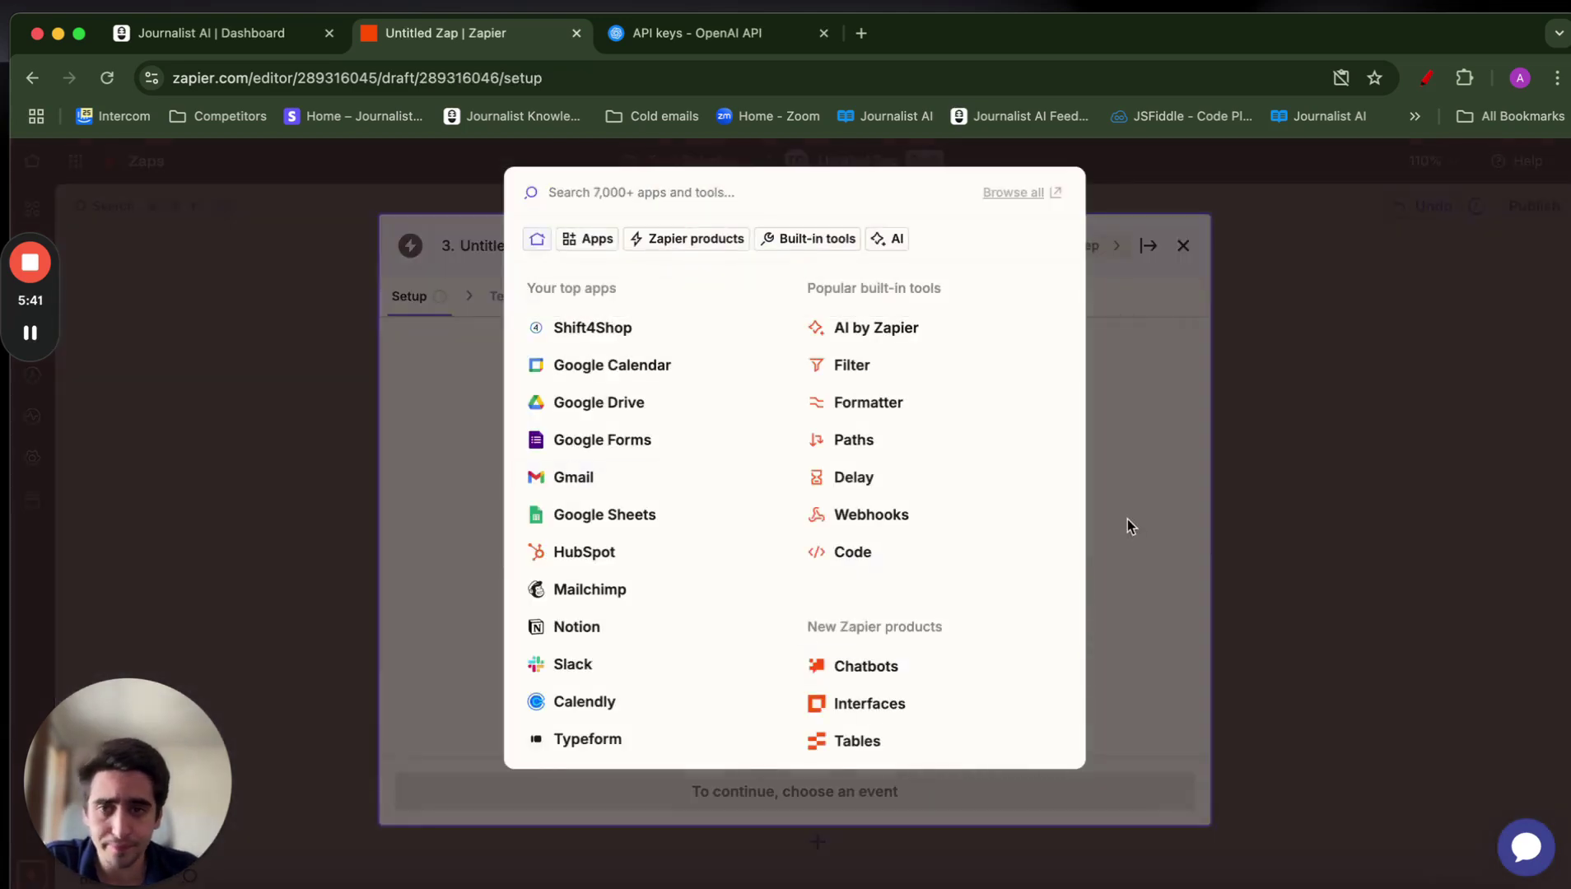
# Search the app picker for Google and choose Google Business Profile for step 3
pyautogui.click(1127, 522)
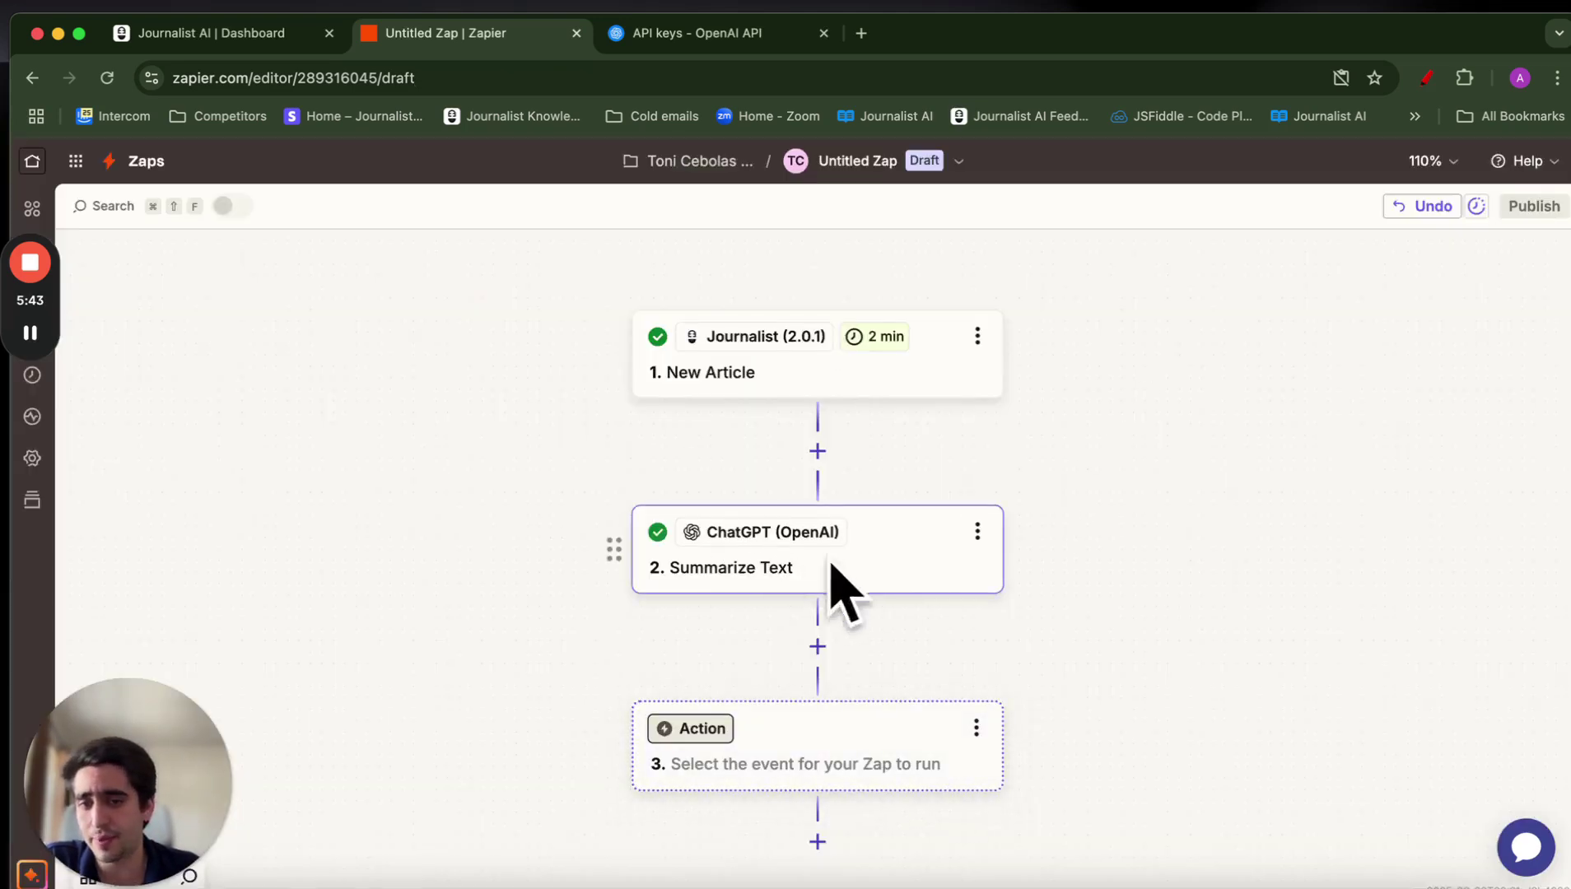
pyautogui.scroll(-2, 658, 535)
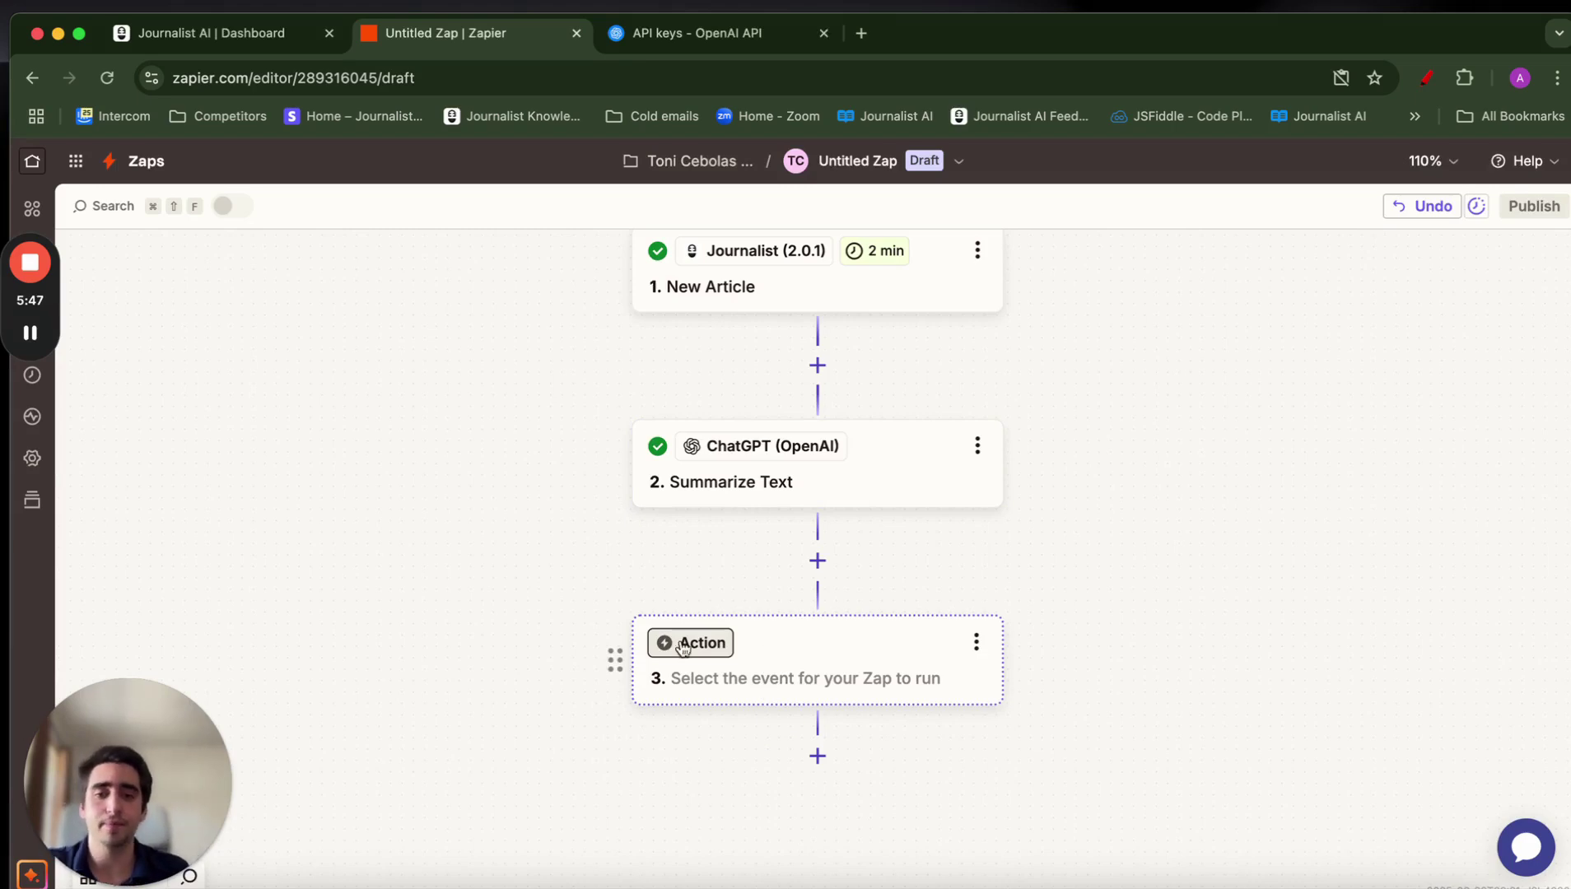
pyautogui.click(784, 681)
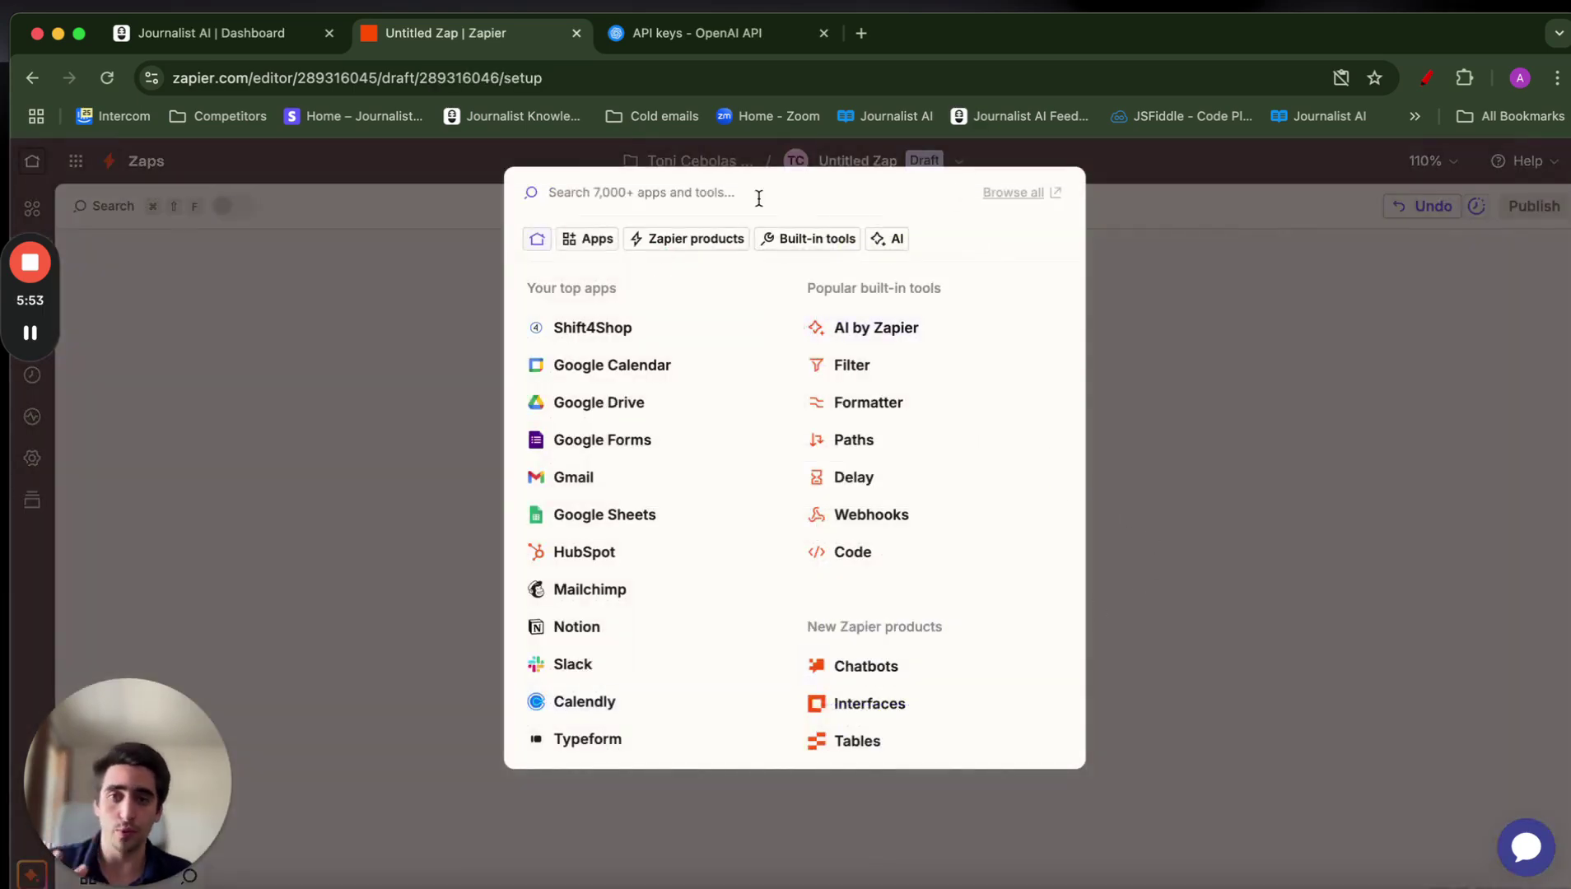
pyautogui.click(1160, 414)
pyautogui.click(741, 673)
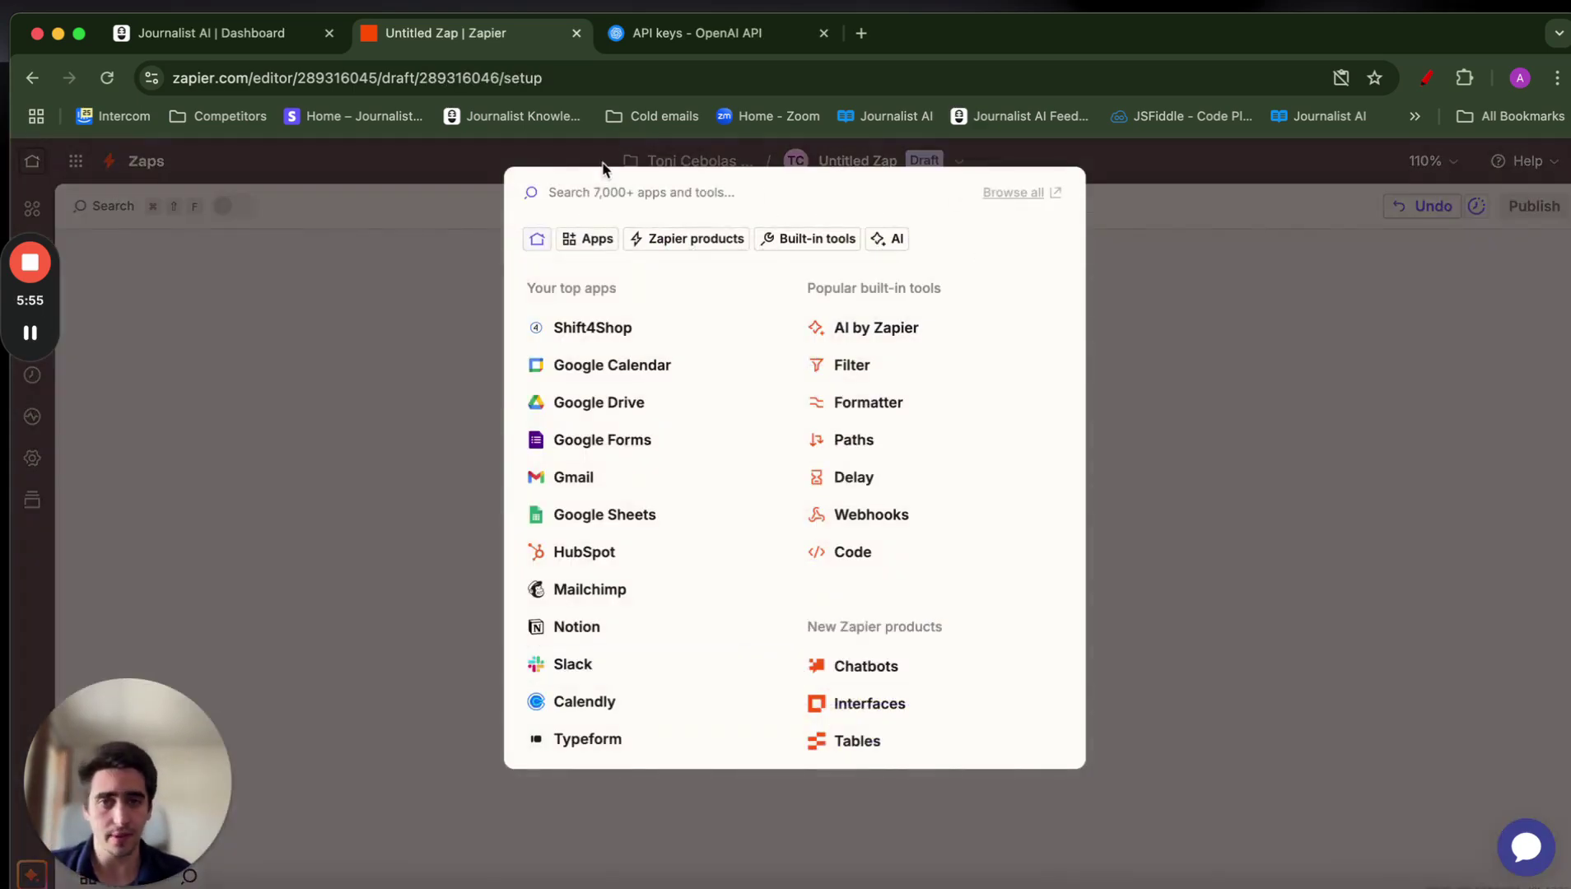
pyautogui.write('google')
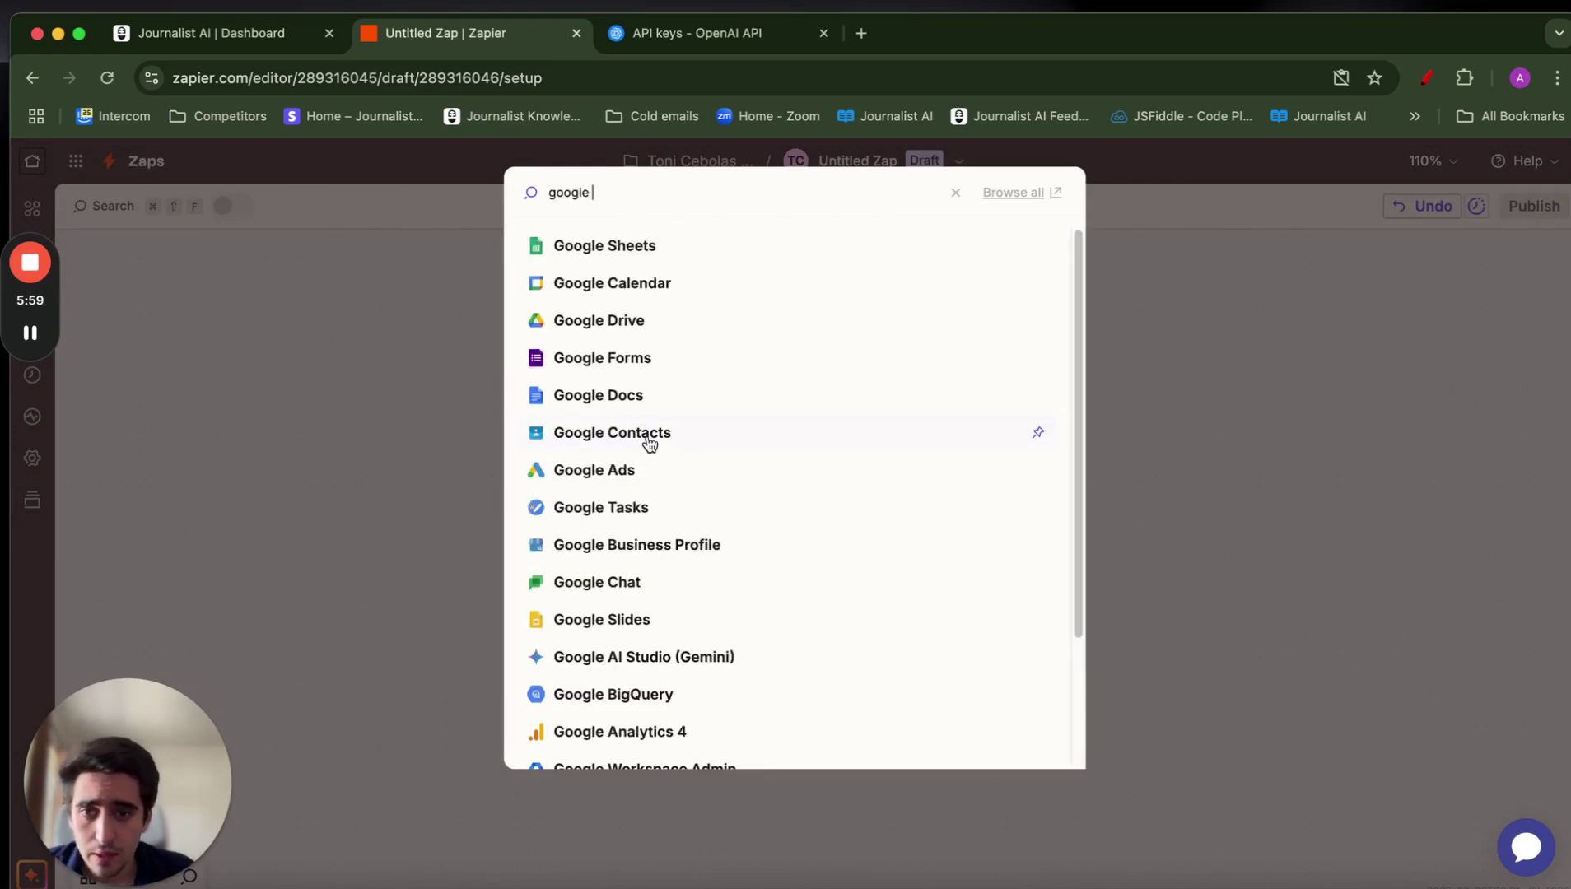
pyautogui.click(605, 548)
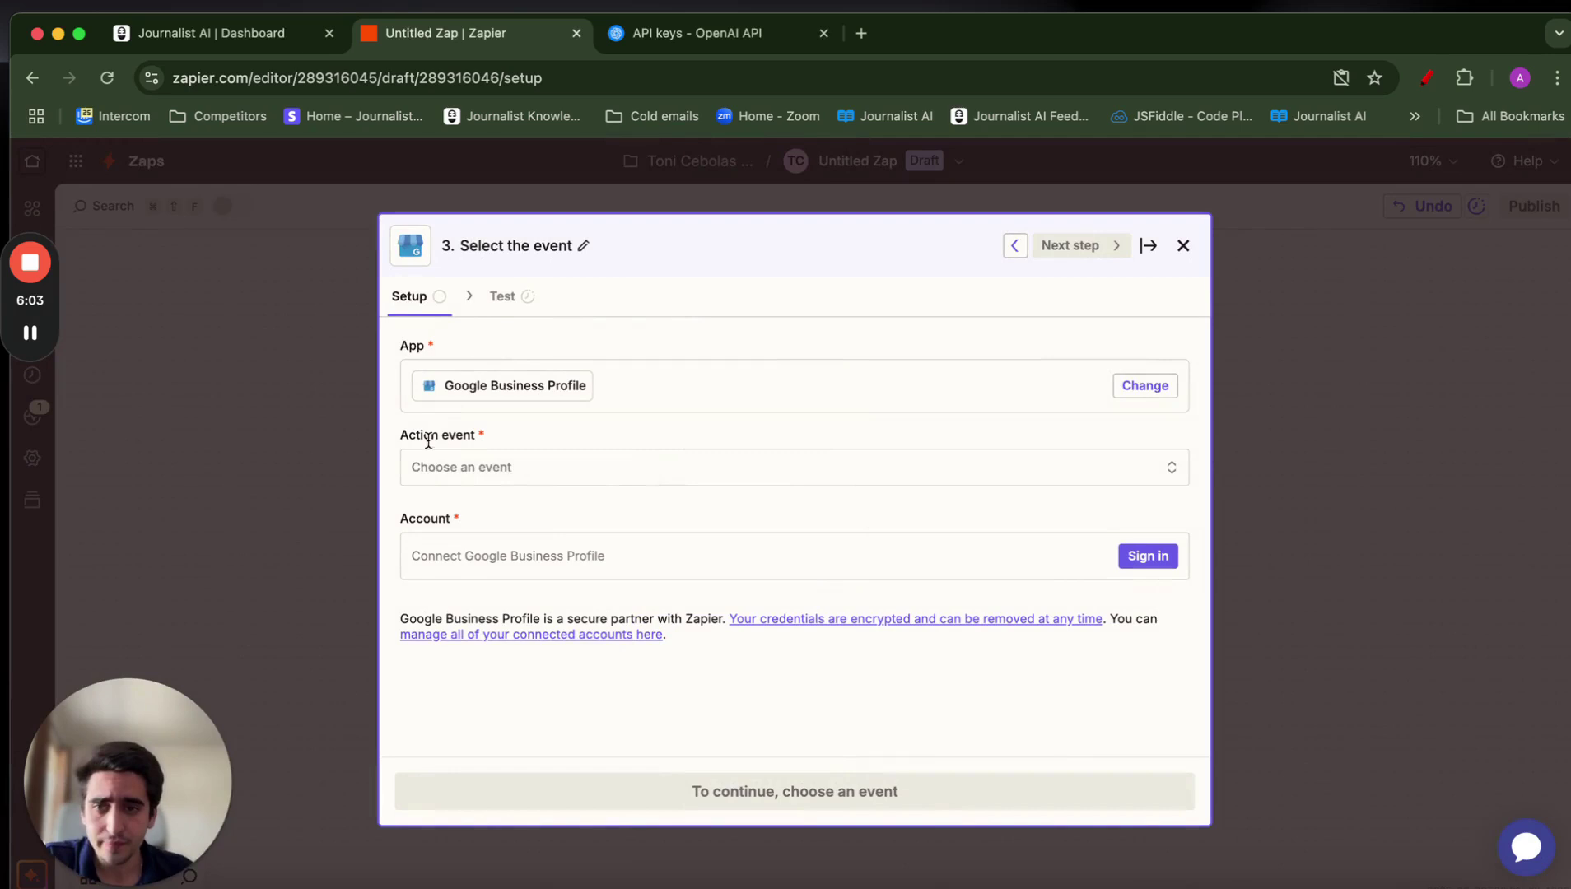
# Choose the Create Post action event and connect a Google account, granting Zapier access
pyautogui.click(437, 469)
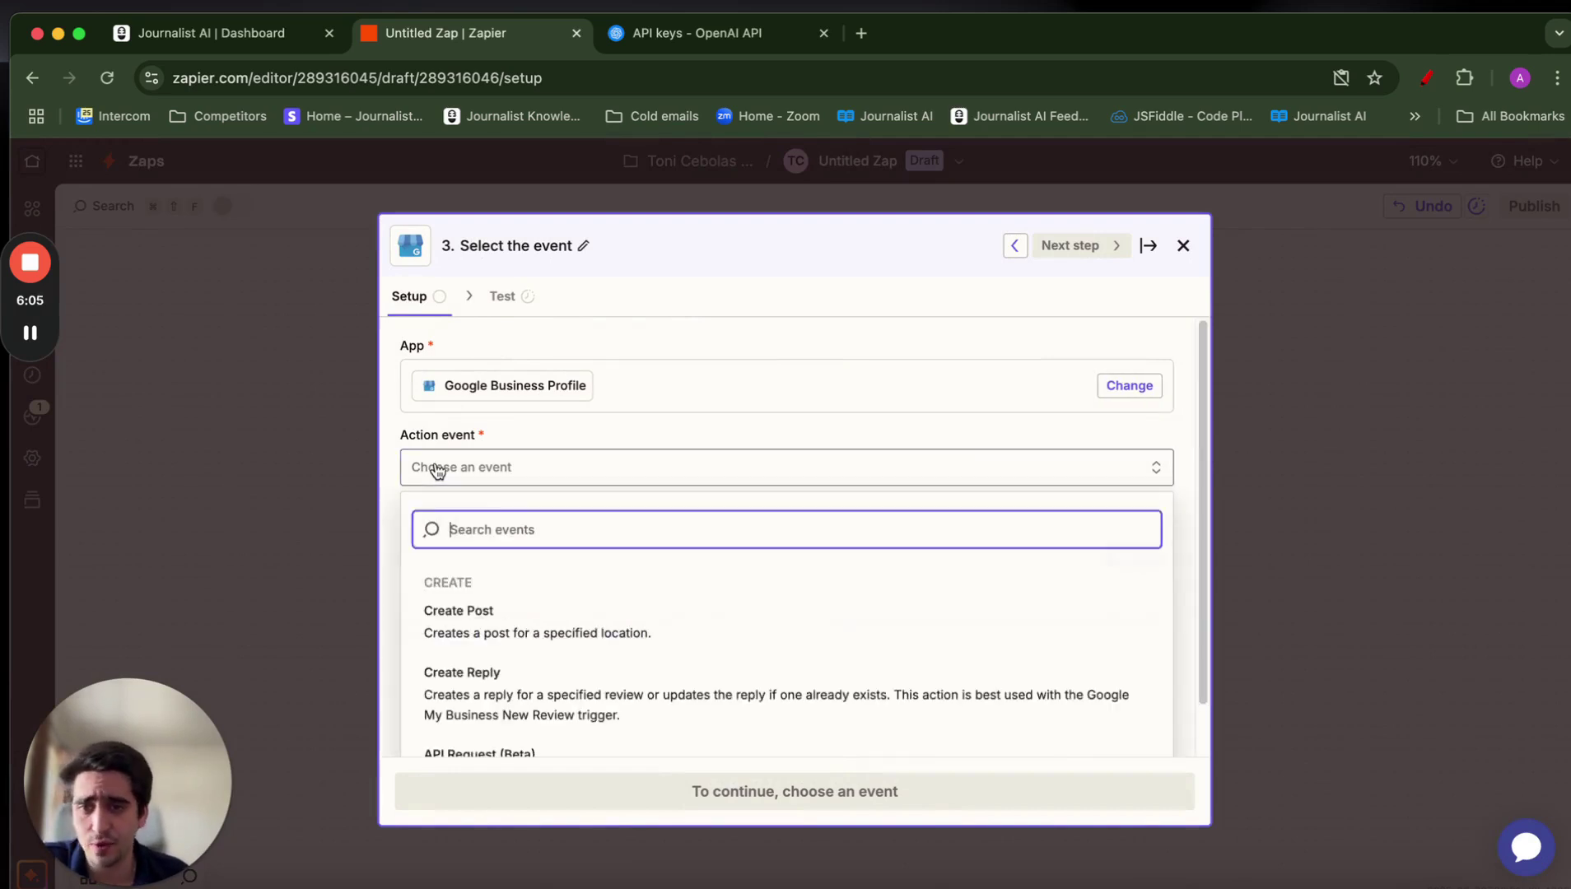
pyautogui.click(481, 610)
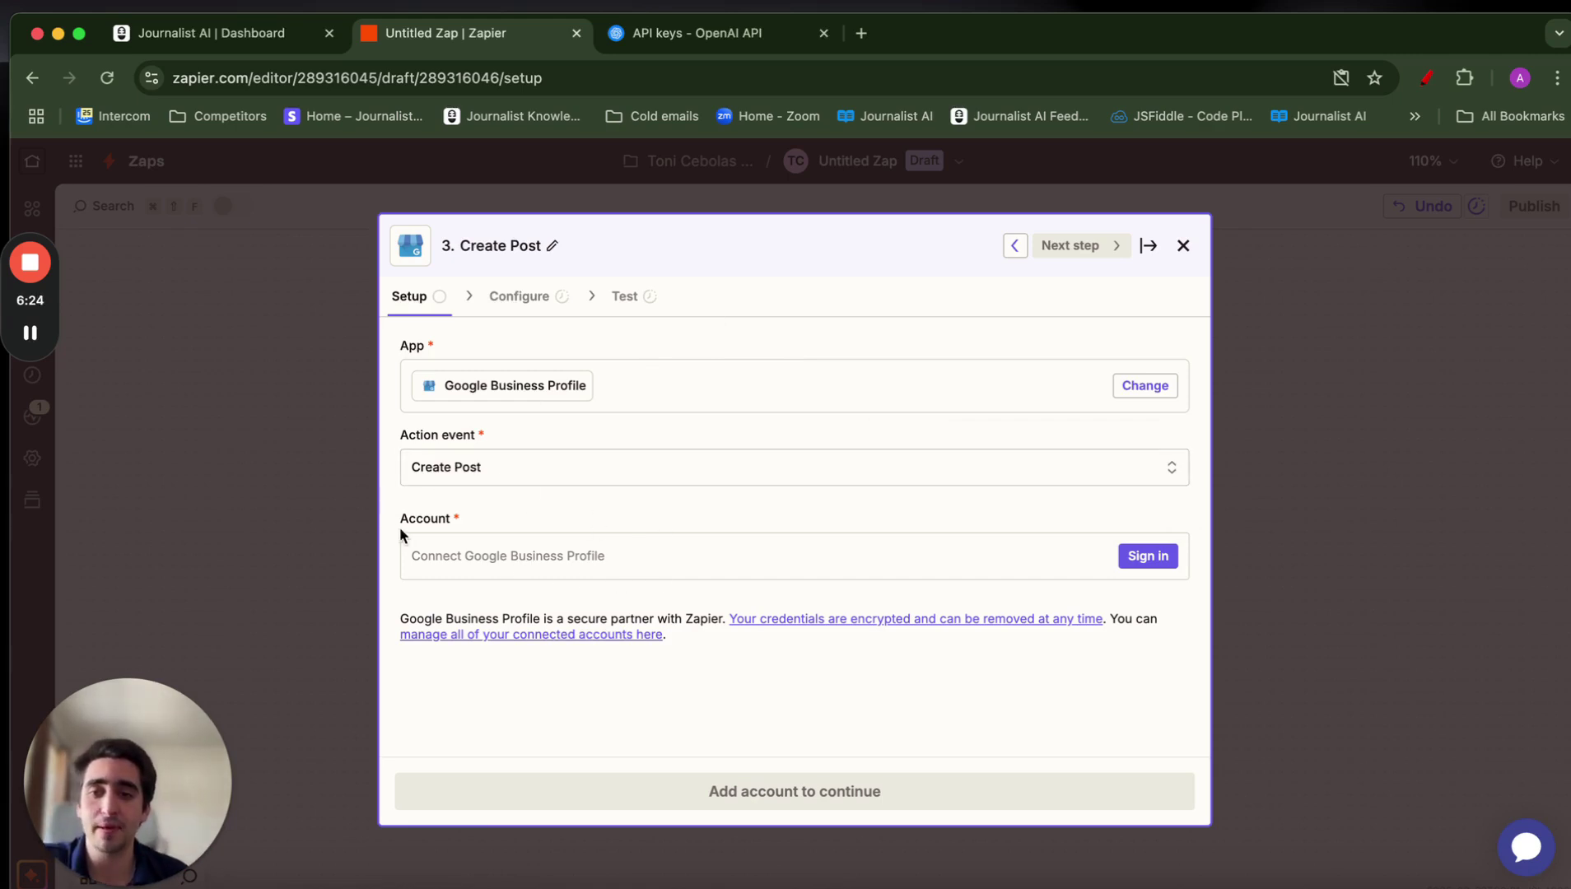
pyautogui.click(1147, 557)
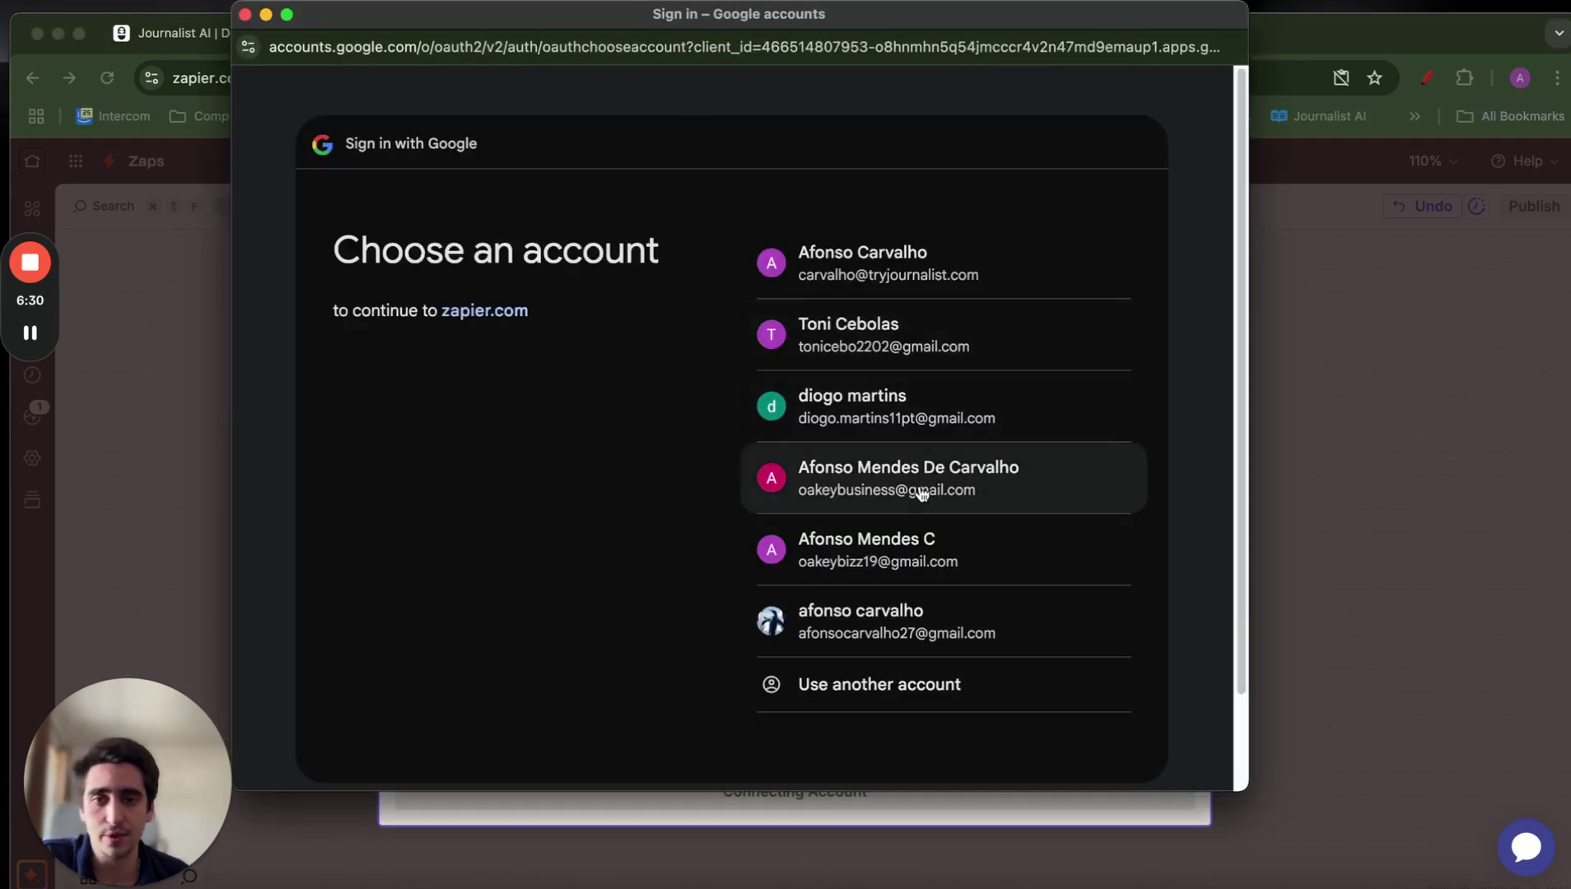
pyautogui.click(916, 552)
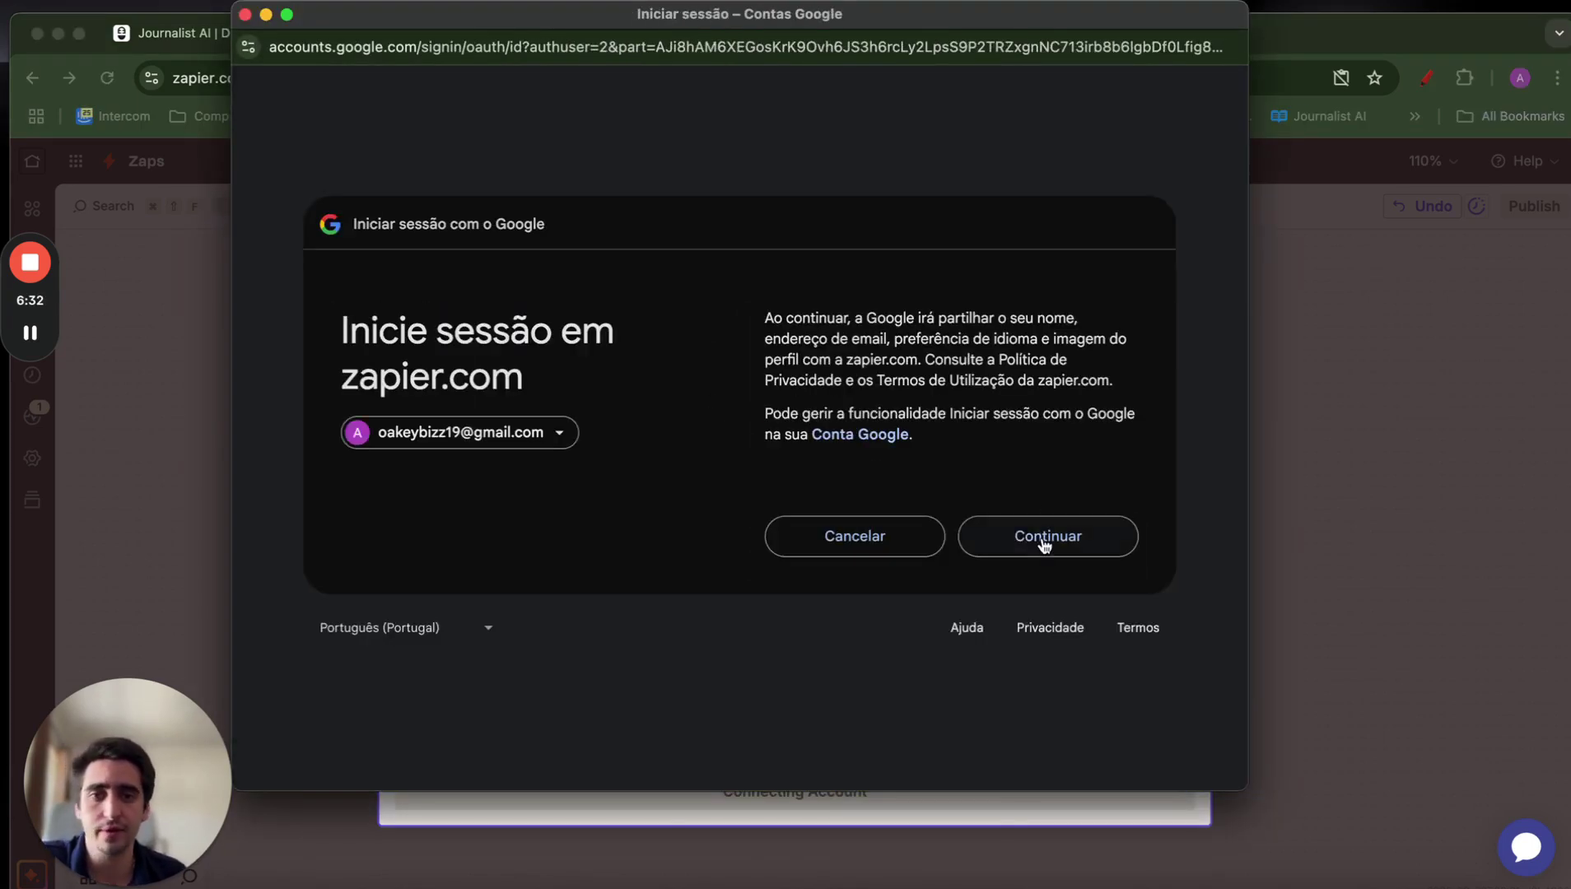
pyautogui.click(1042, 541)
pyautogui.scroll(-3, 888, 377)
pyautogui.click(1023, 630)
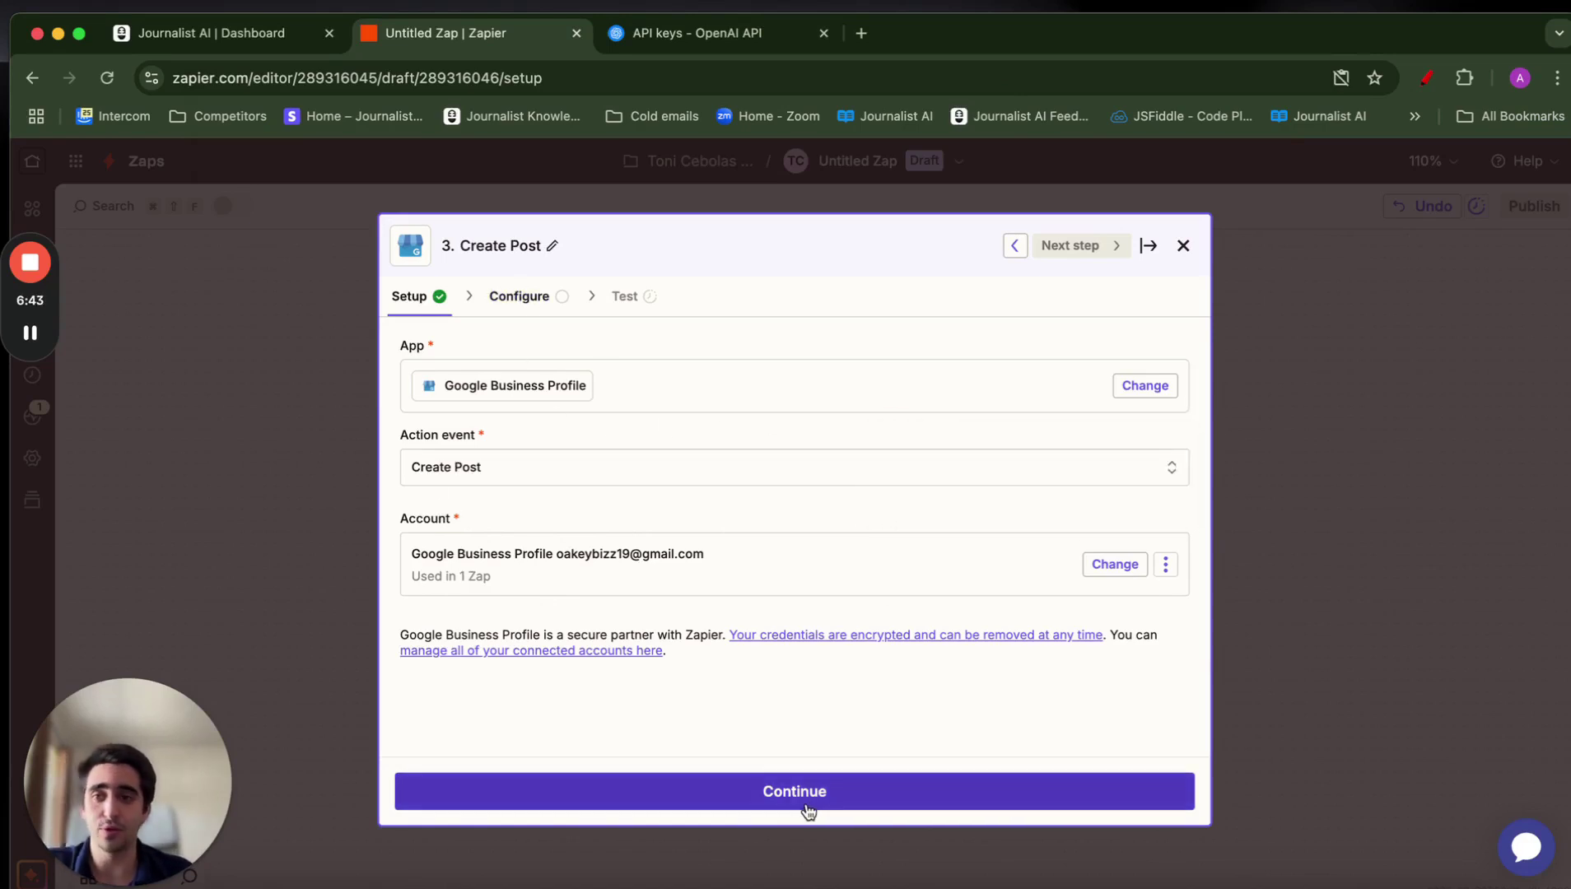
# Select the Gooser business as the post's location
pyautogui.click(753, 796)
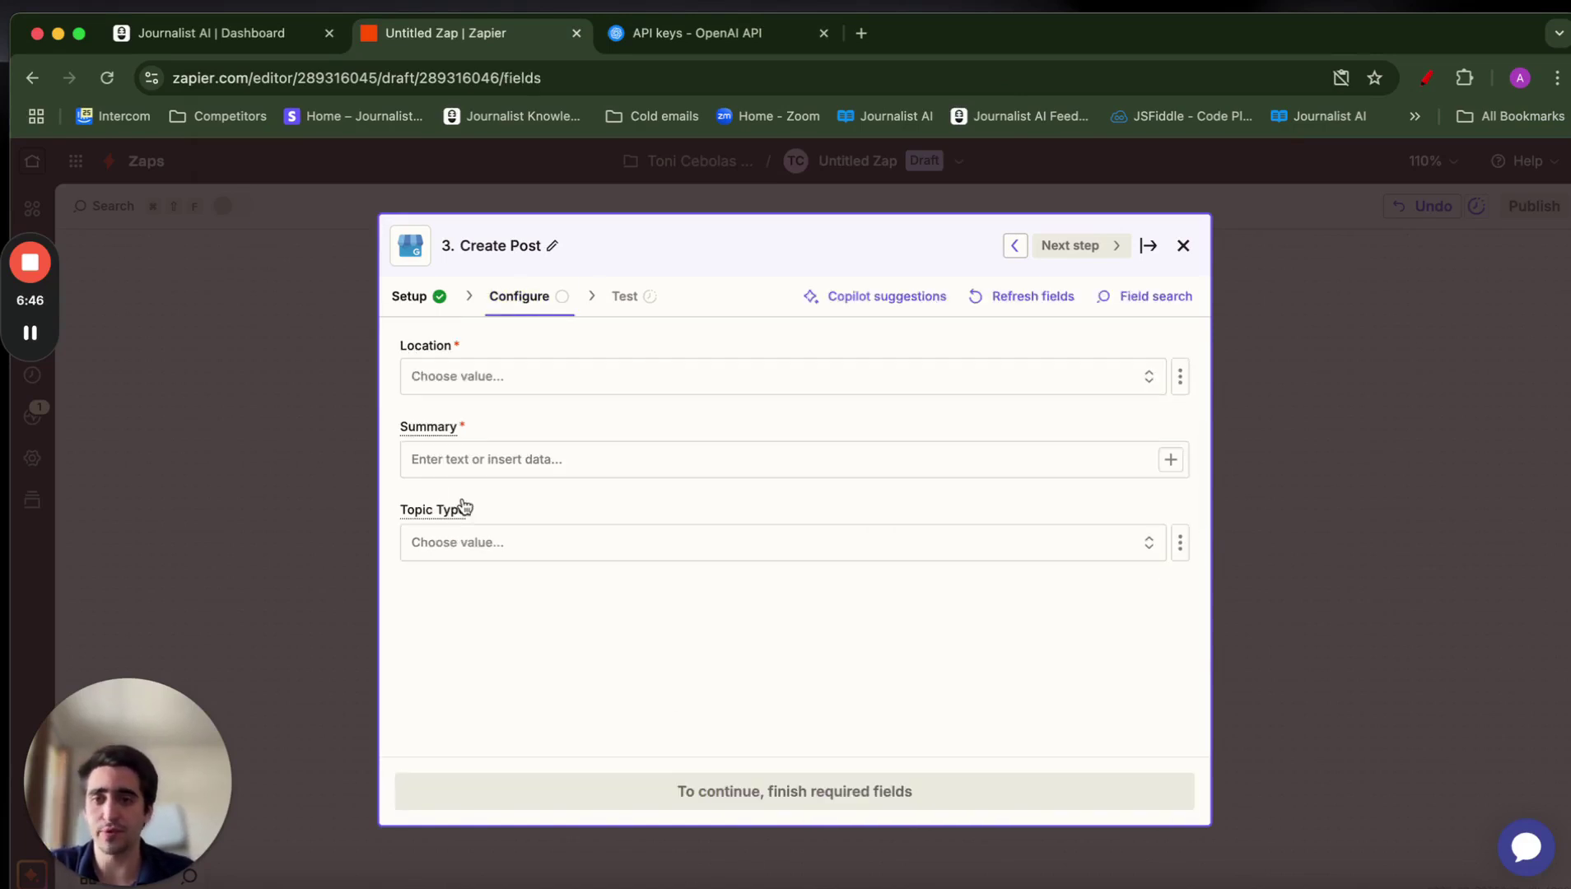
pyautogui.click(540, 380)
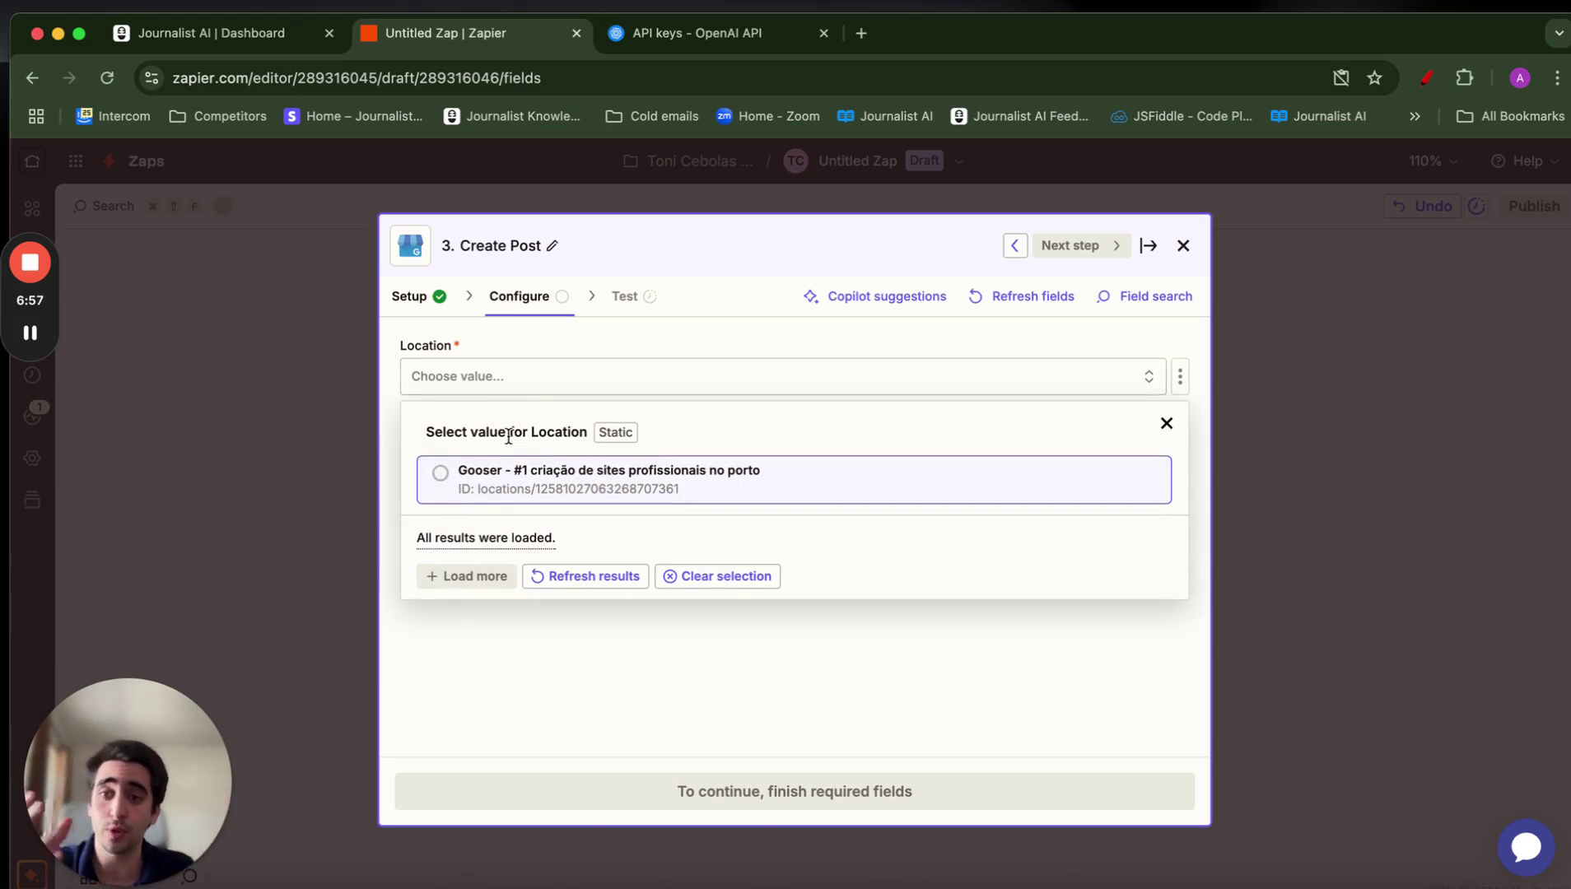
pyautogui.click(439, 473)
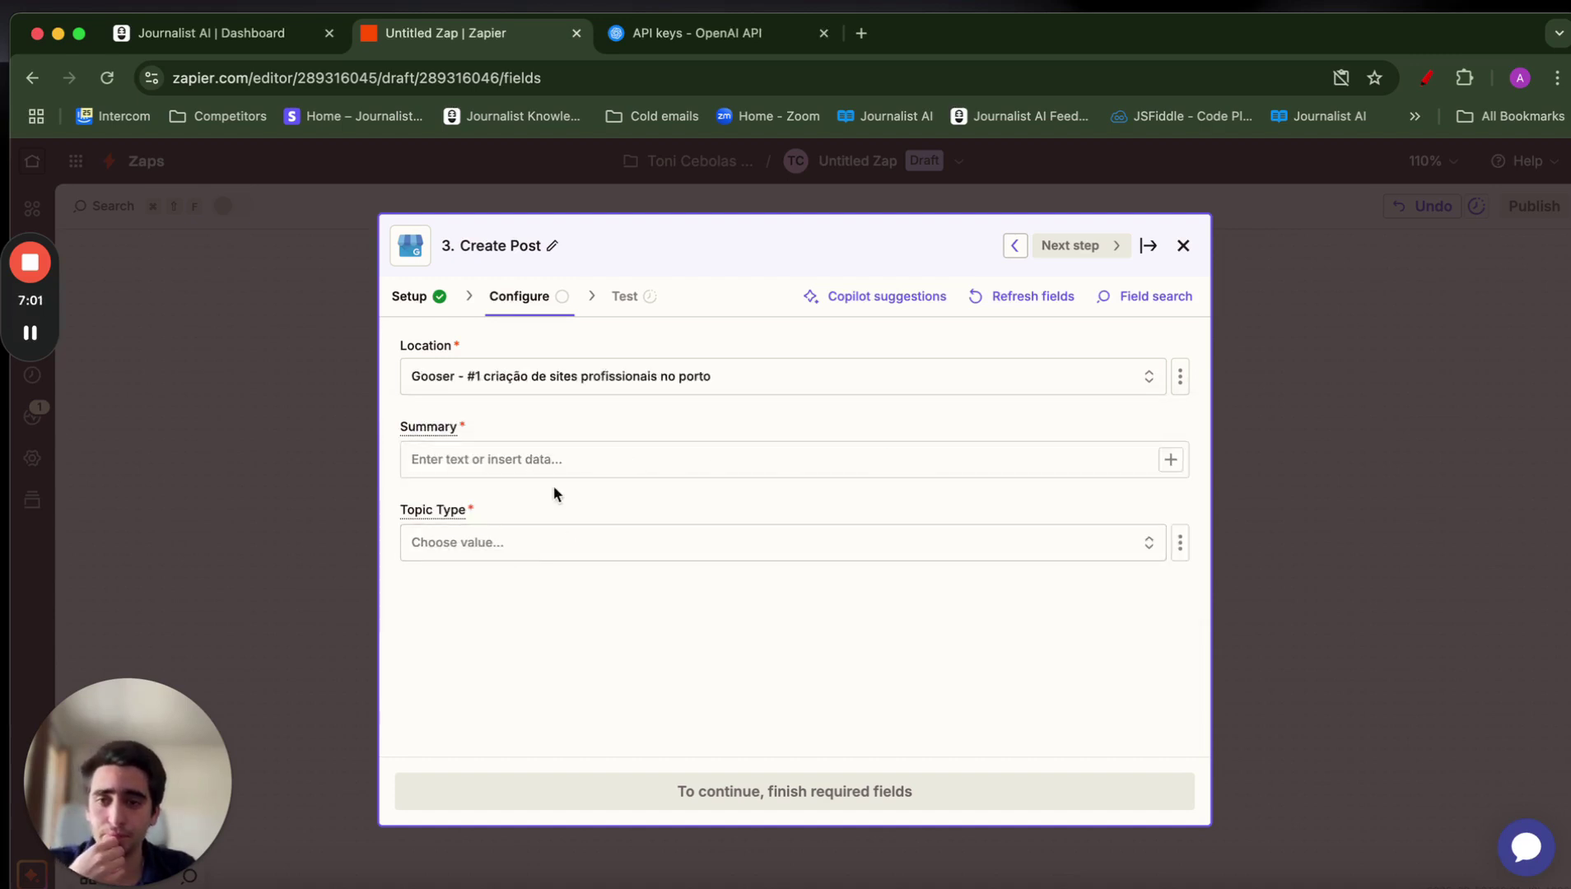
# Fill the Summary field with ChatGPT's 2. Summarized Text, removing duplicate copies
pyautogui.click(1167, 463)
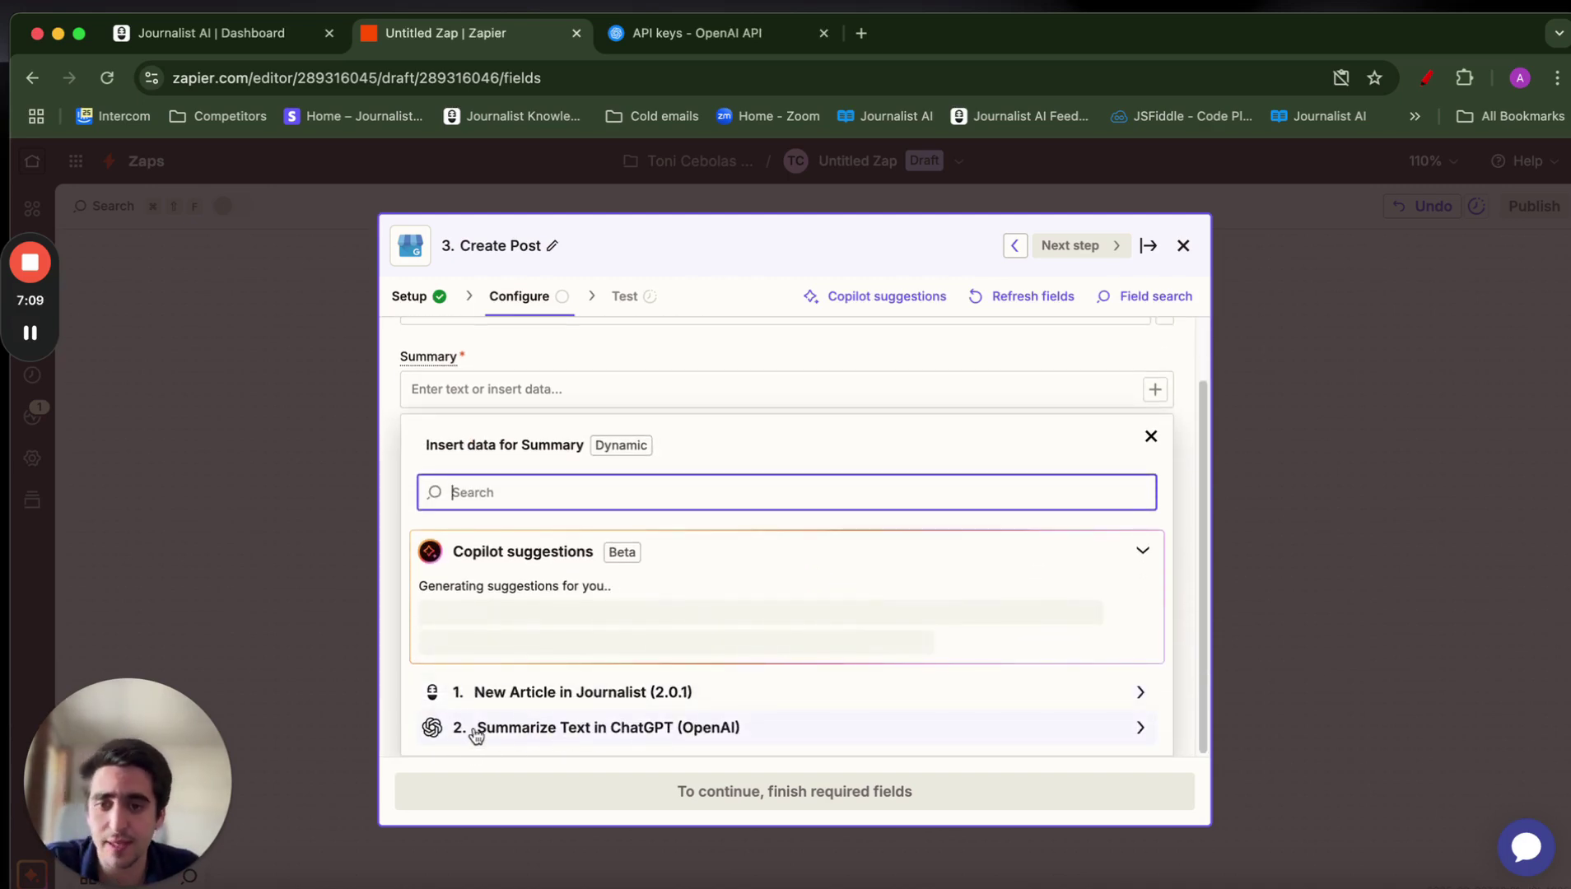
pyautogui.click(568, 728)
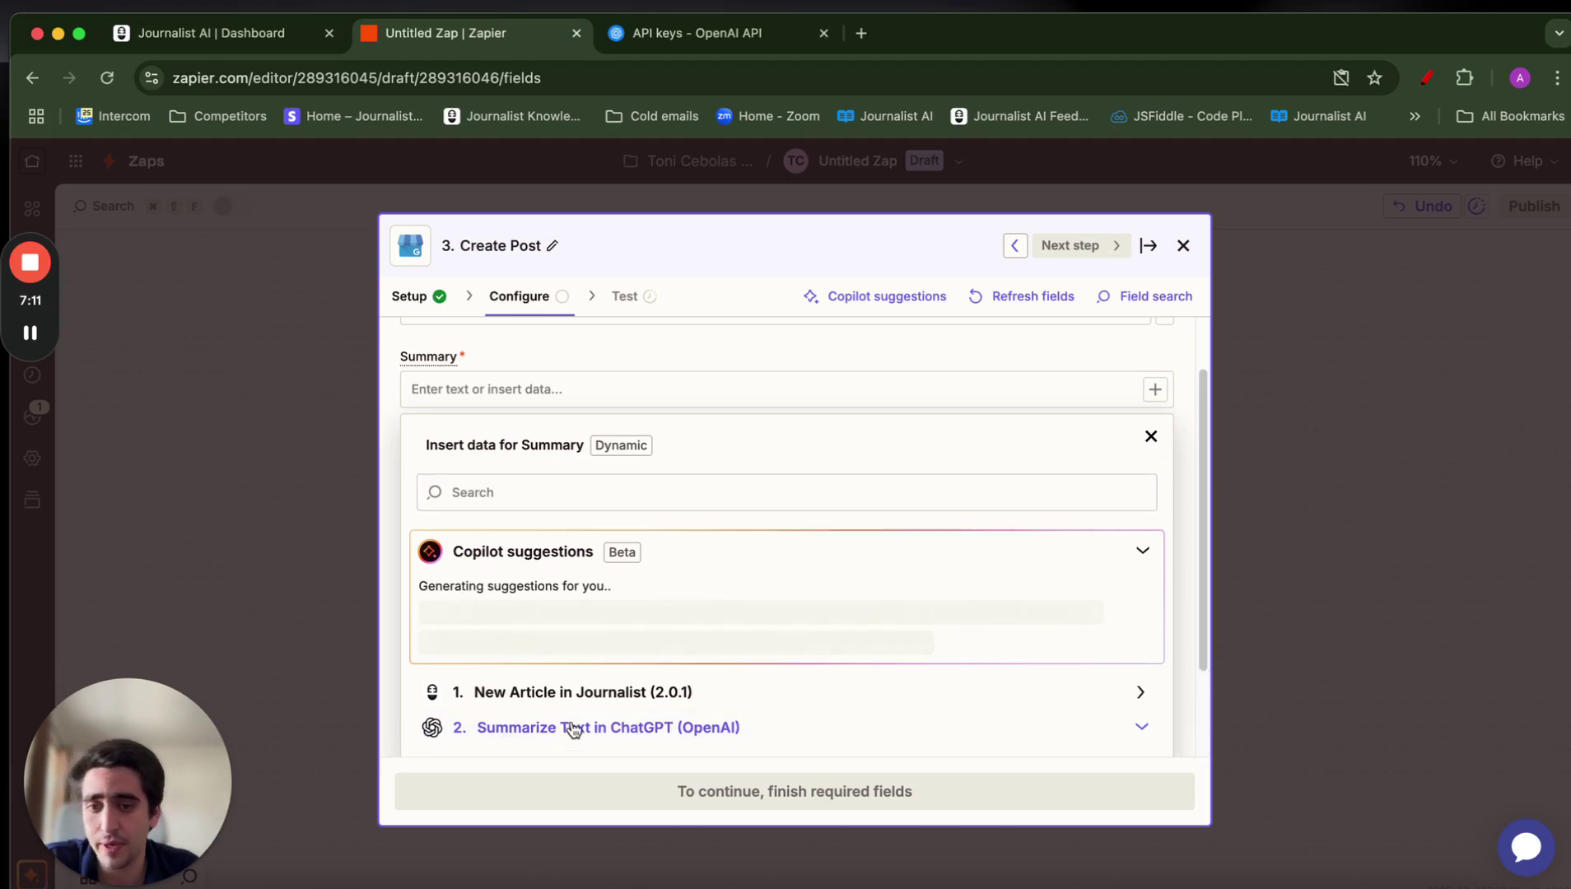
pyautogui.click(574, 729)
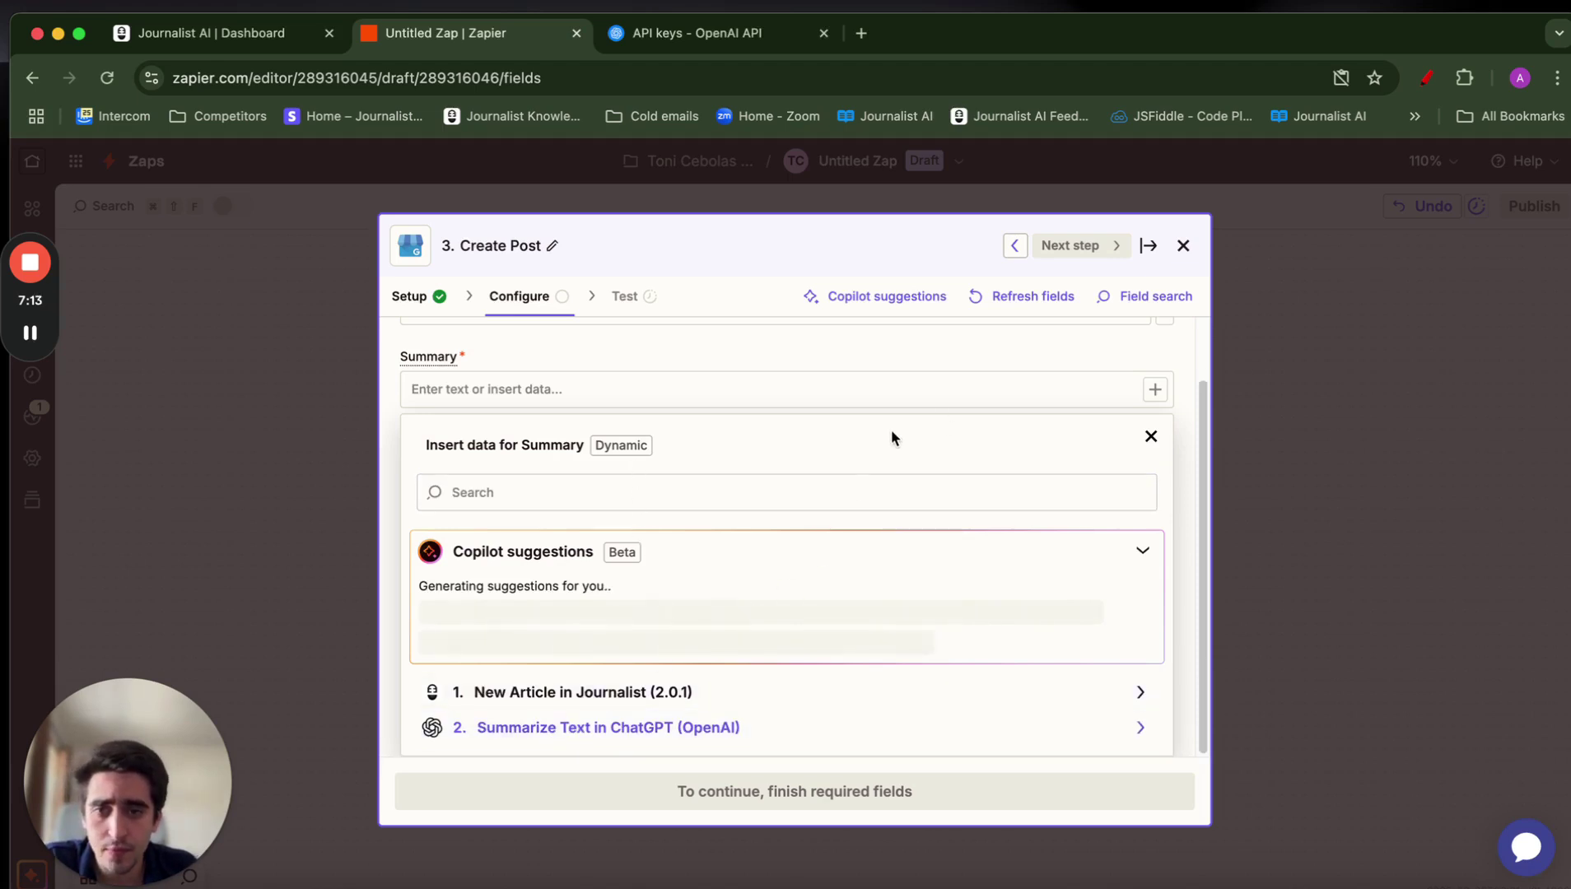
pyautogui.click(688, 729)
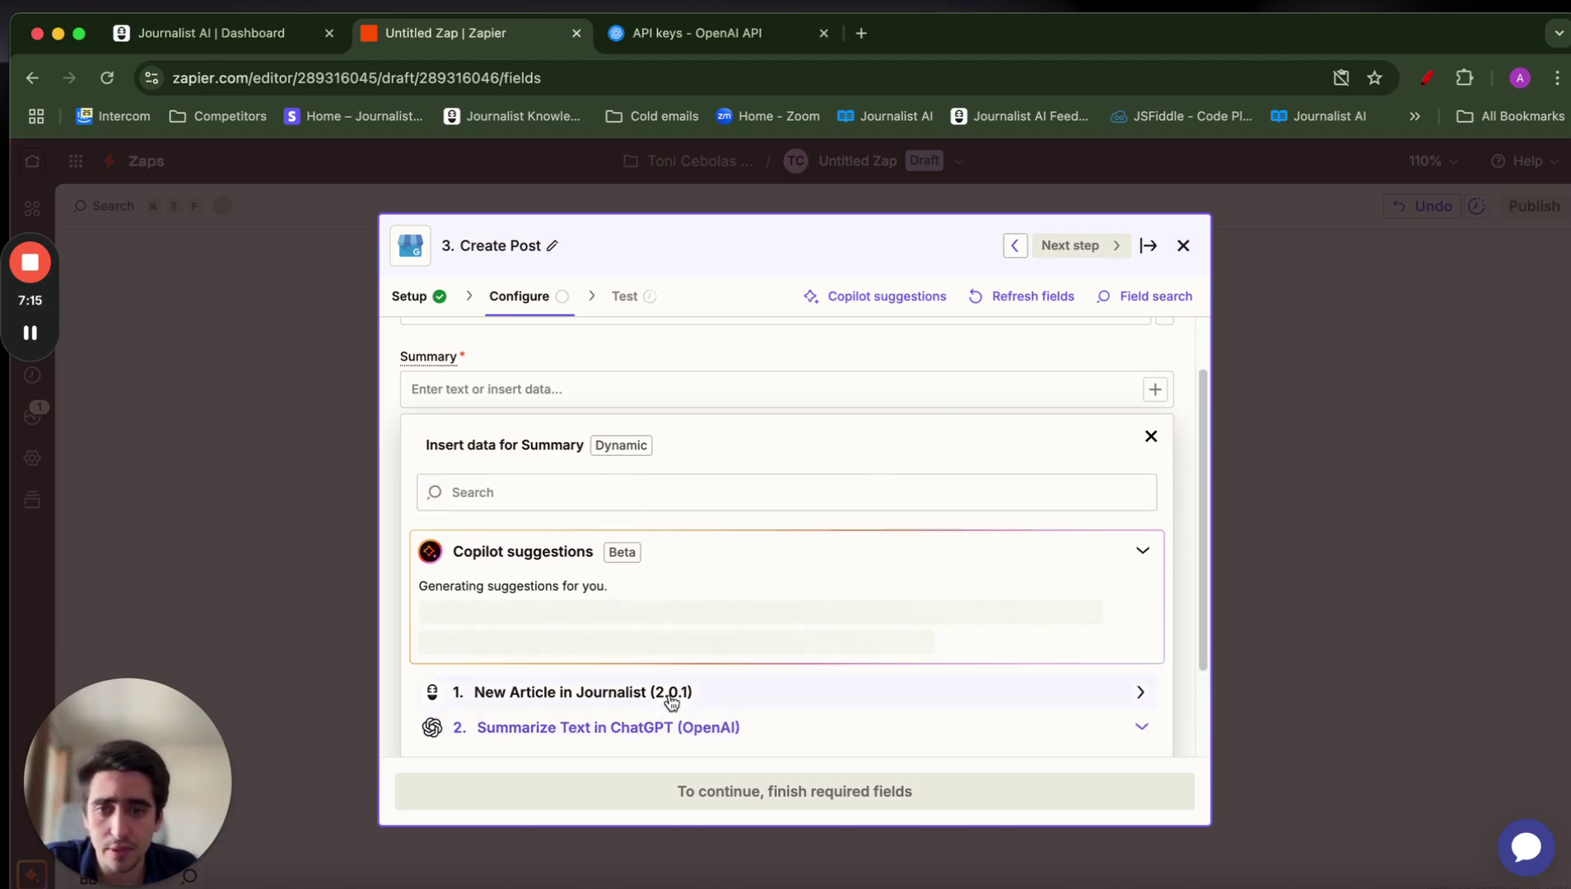
pyautogui.click(1150, 437)
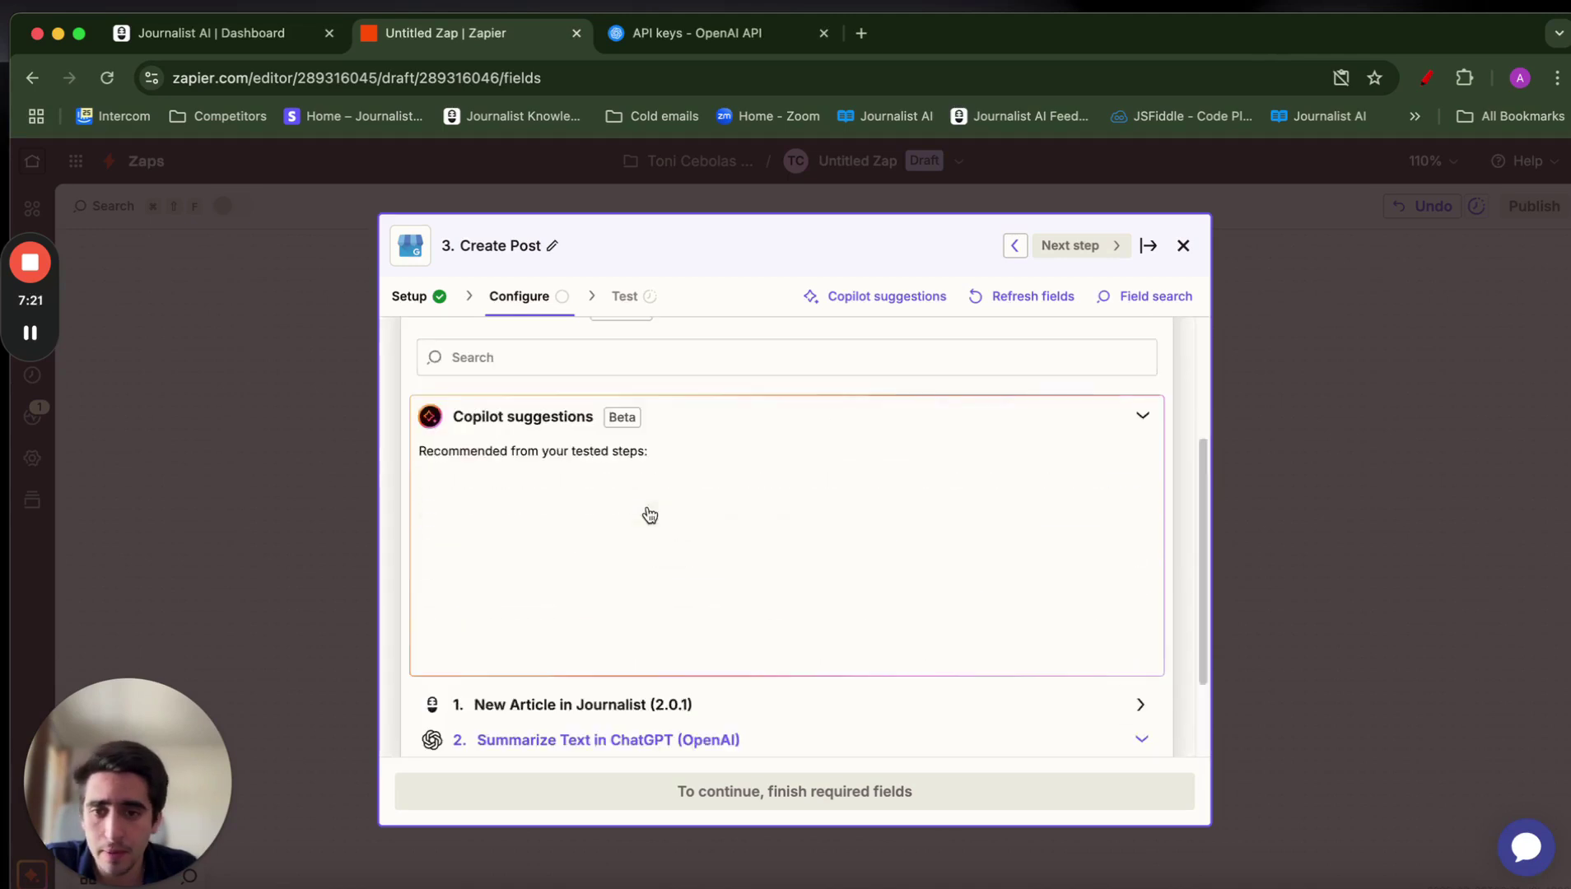
pyautogui.scroll(-1, 645, 546)
pyautogui.scroll(-2, 602, 568)
pyautogui.scroll(-1, 602, 568)
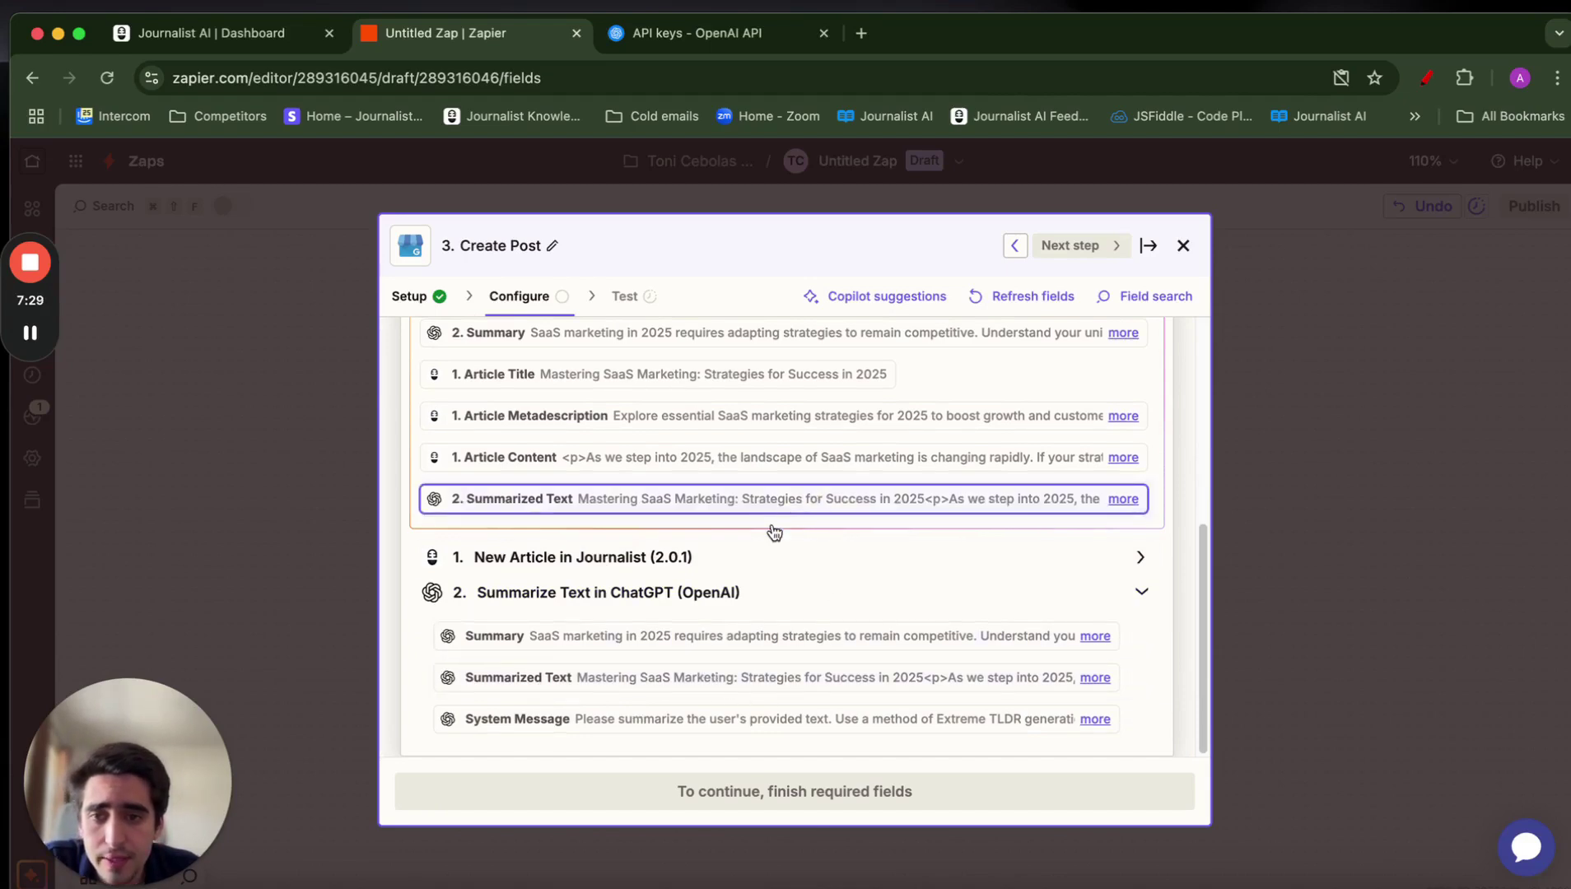
pyautogui.click(695, 654)
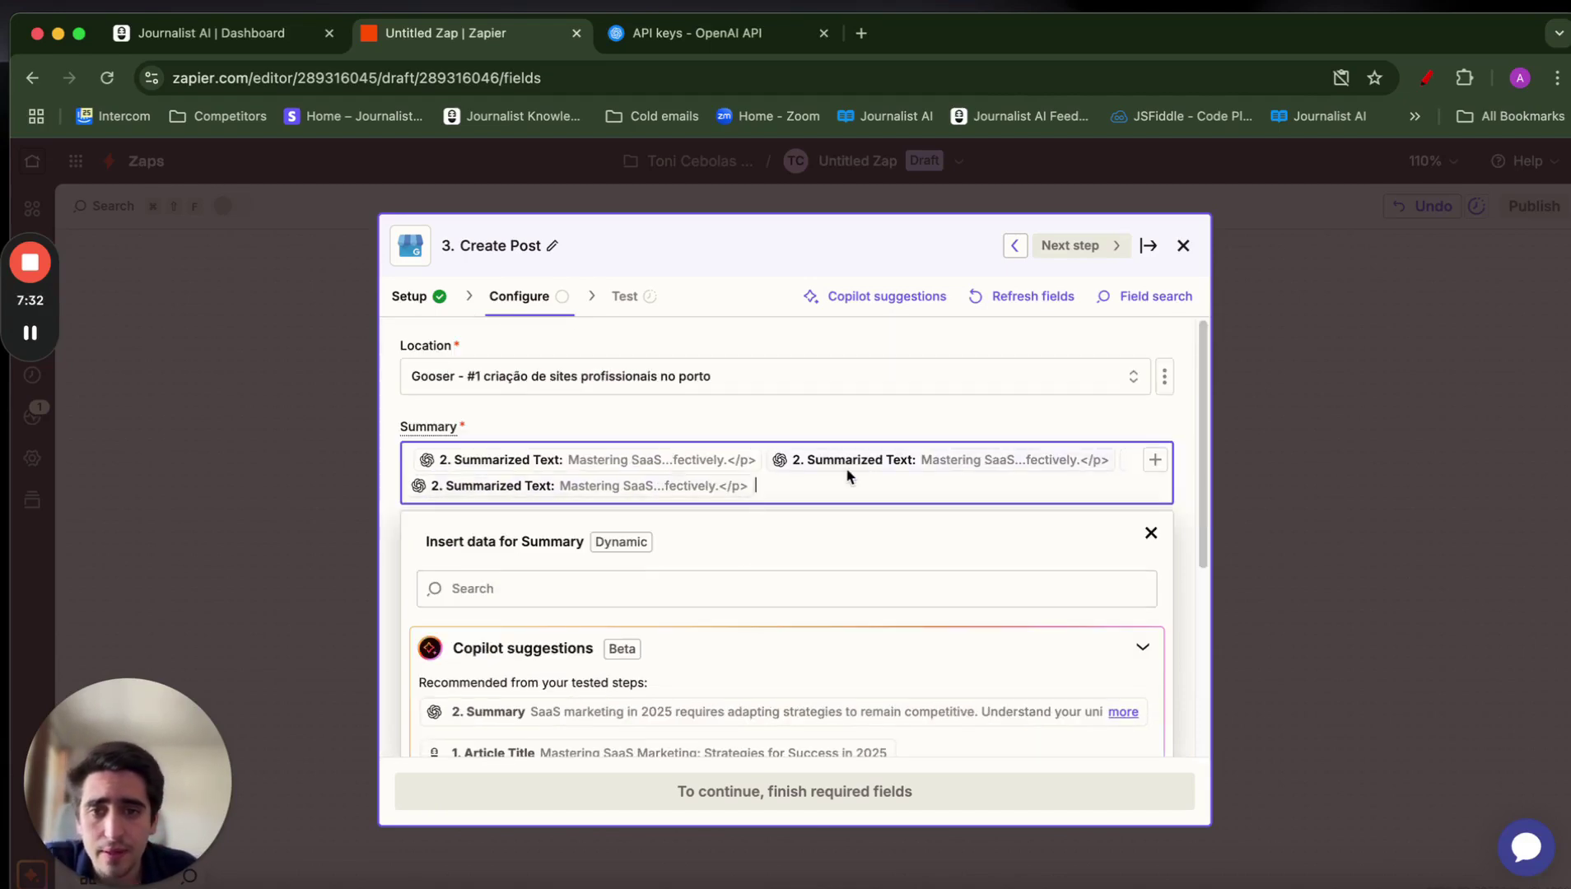
pyautogui.press('BackSpace')
pyautogui.press('BackSpace')
pyautogui.click(862, 405)
pyautogui.click(515, 546)
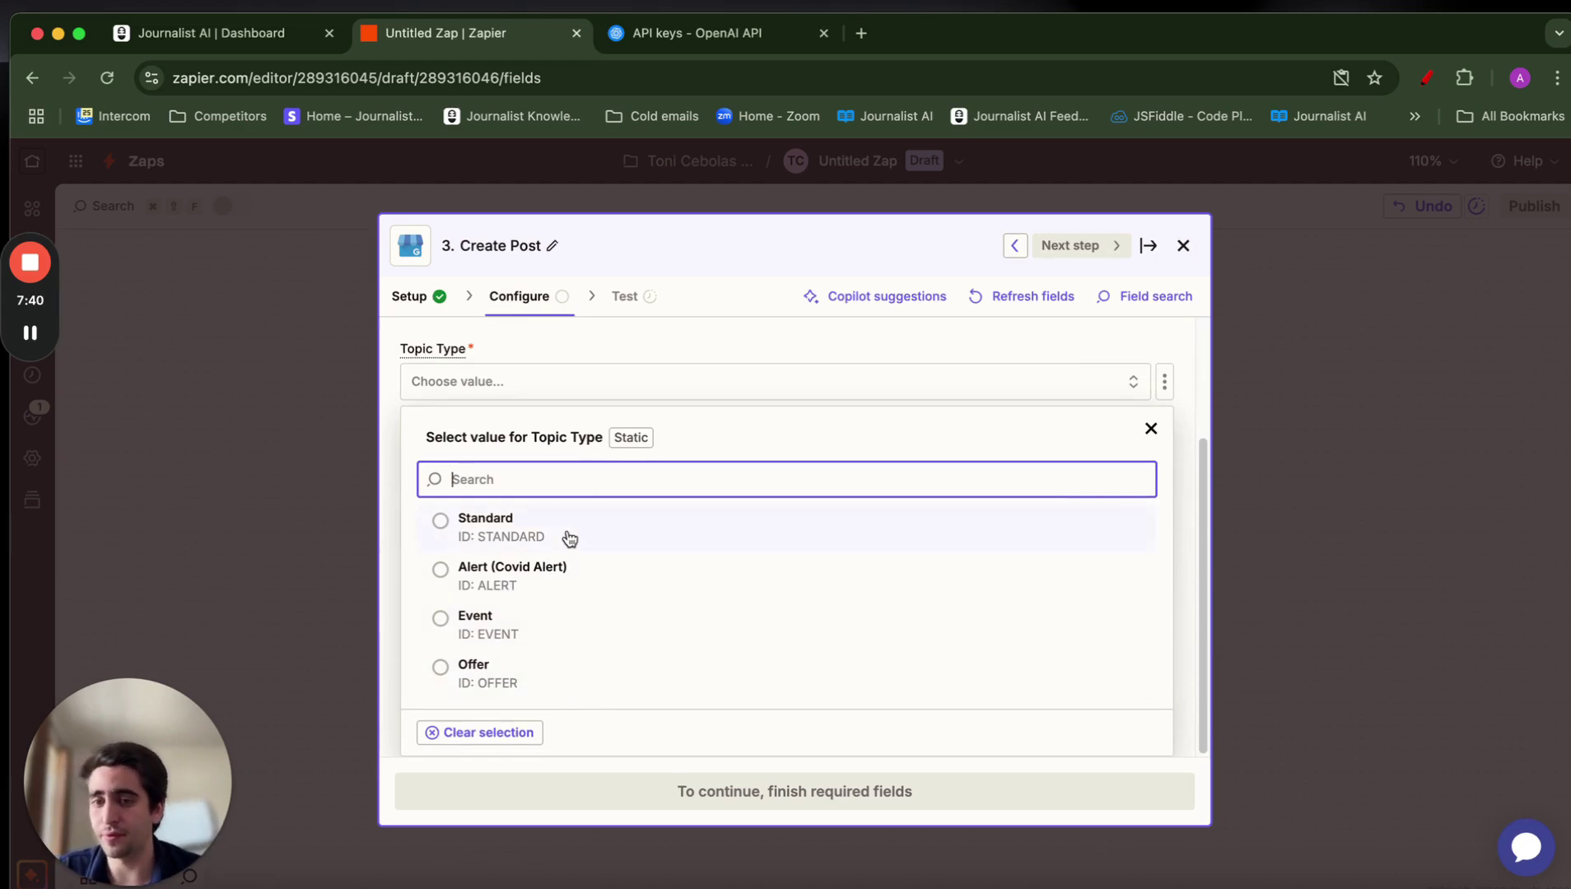
# Set Topic Type to Standard and the action button type to Learn More
pyautogui.click(466, 540)
pyautogui.click(485, 619)
pyautogui.click(492, 567)
pyautogui.scroll(-1, 518, 557)
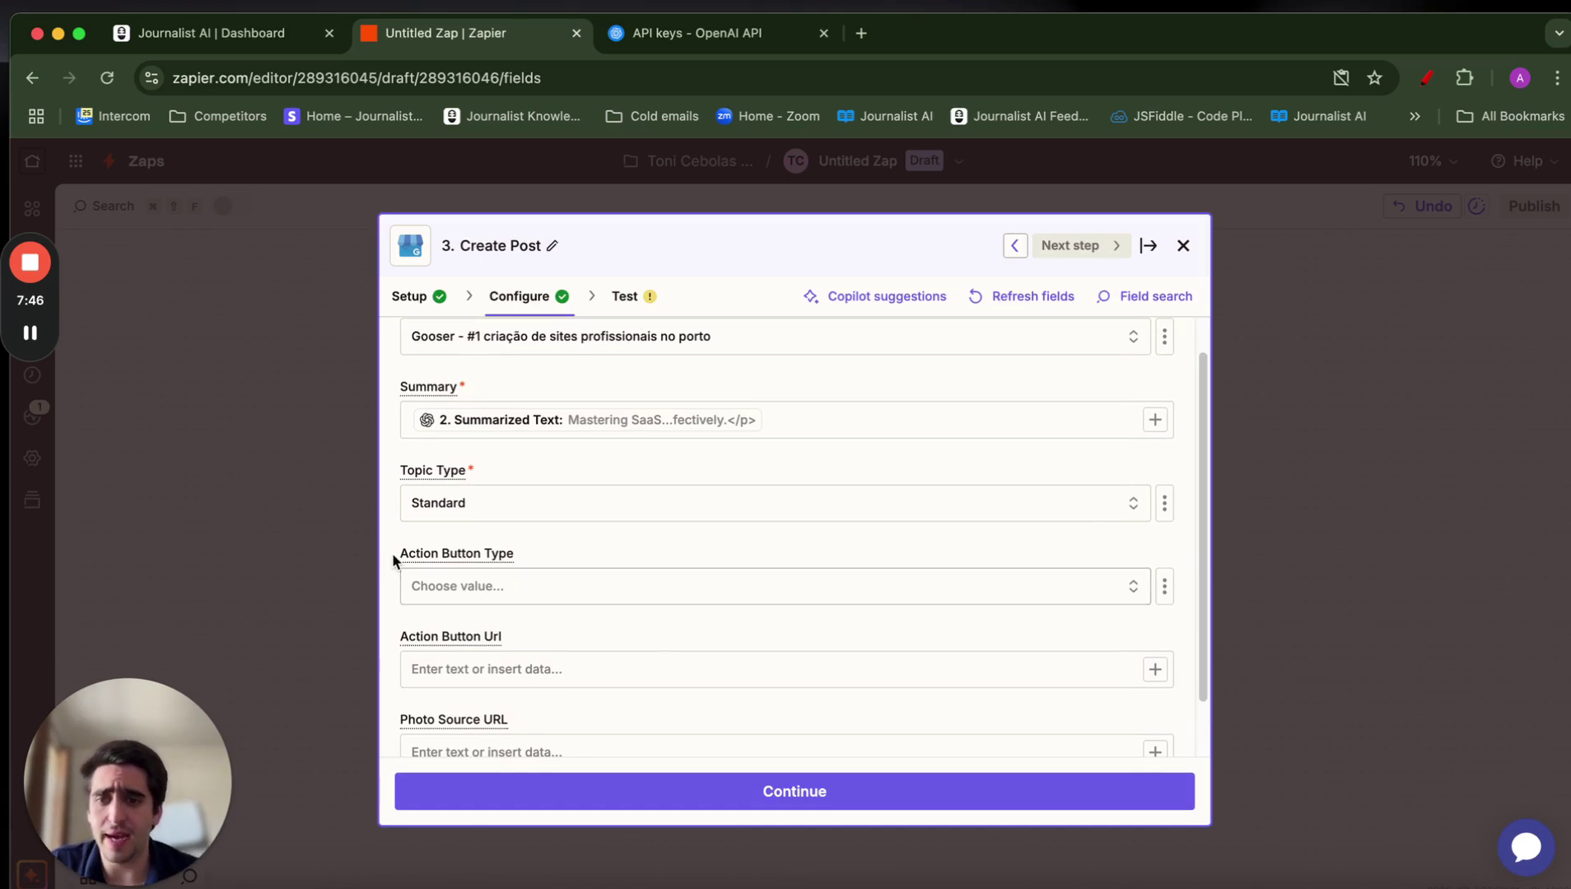
pyautogui.click(596, 603)
pyautogui.scroll(-5, 596, 607)
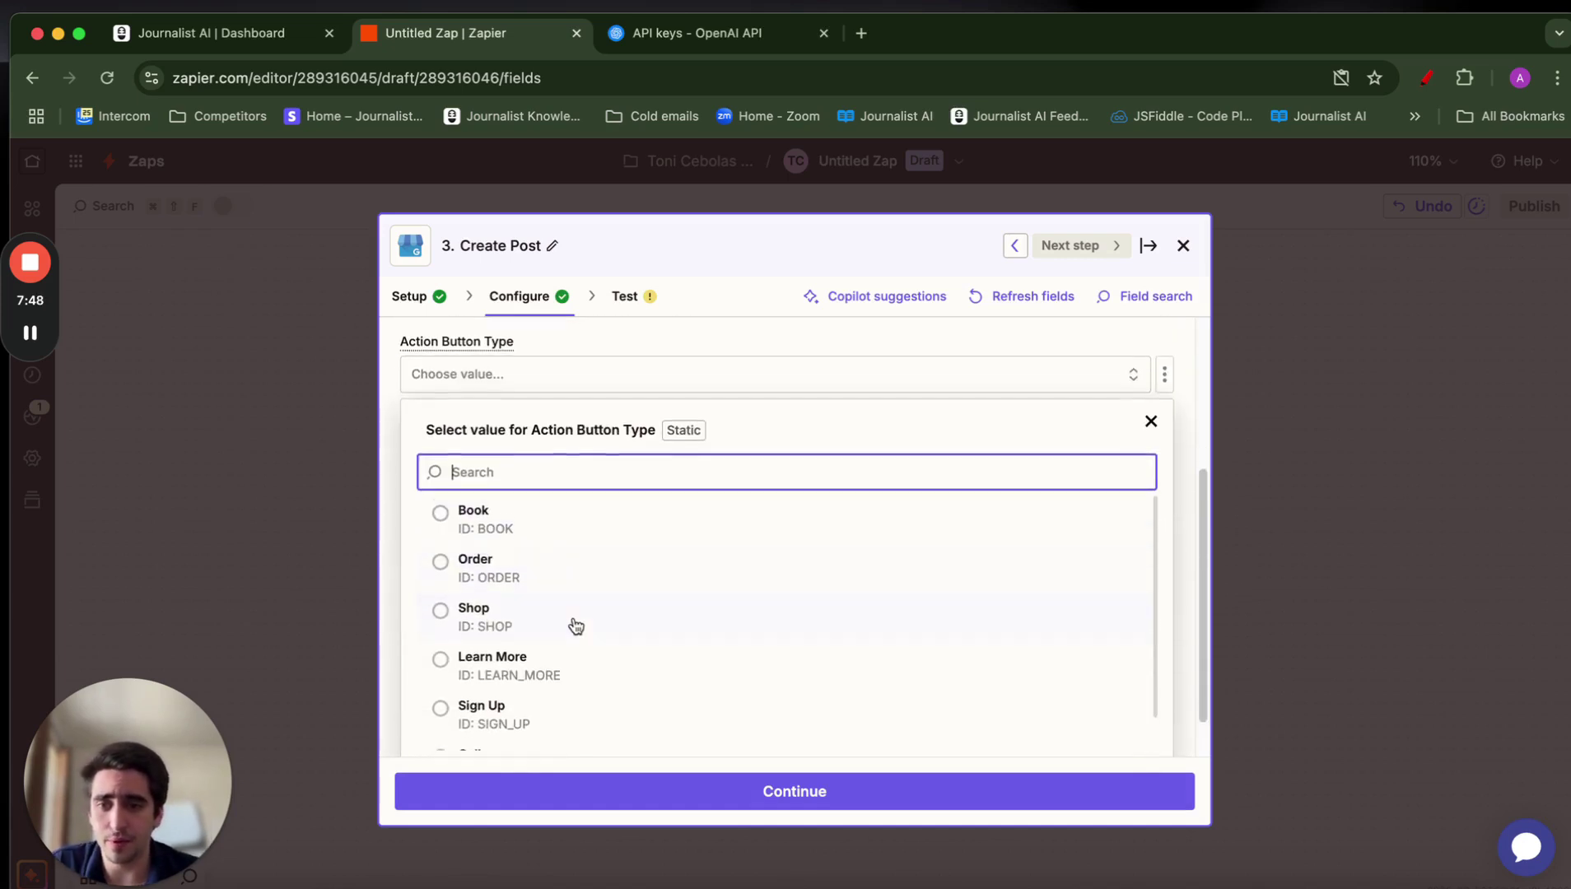
pyautogui.click(549, 574)
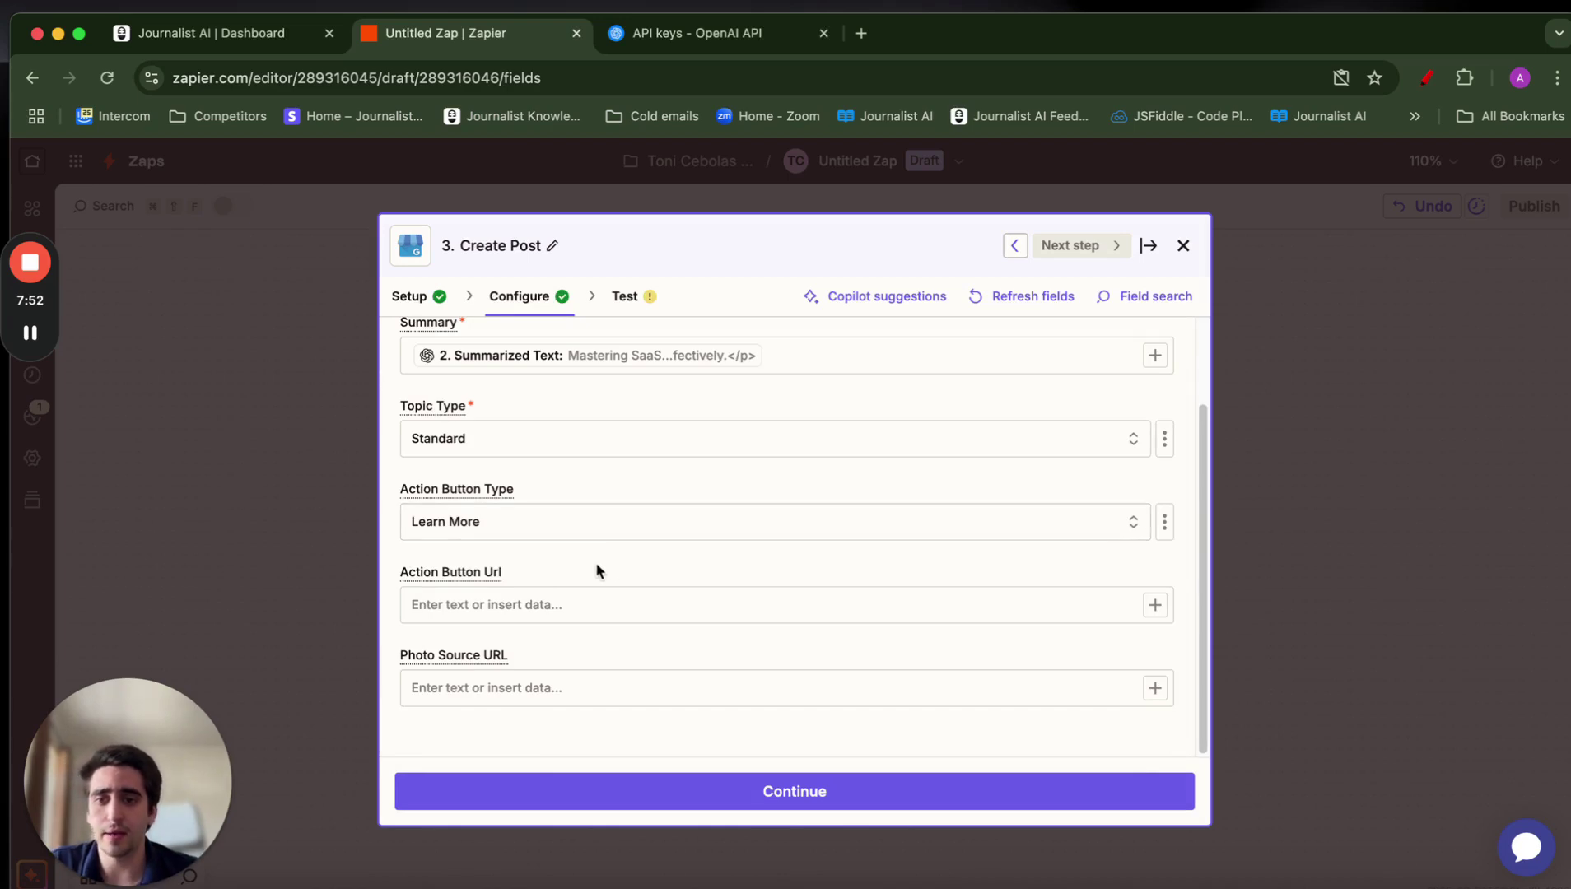
pyautogui.click(835, 609)
pyautogui.click(1153, 606)
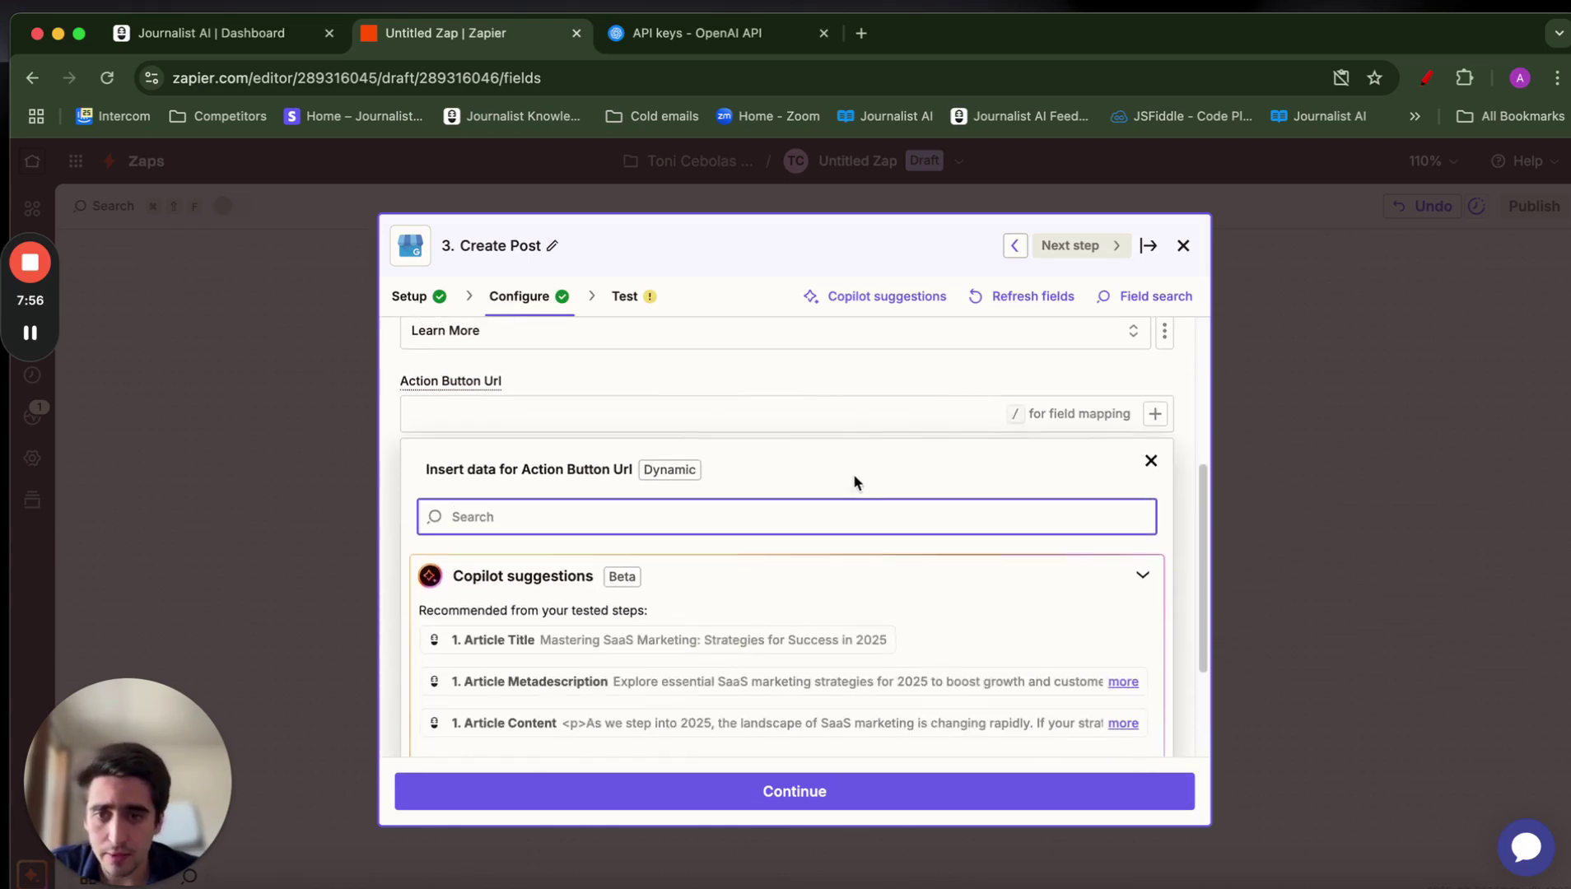
pyautogui.scroll(-3, 667, 576)
pyautogui.scroll(5, 669, 570)
pyautogui.scroll(-2, 656, 642)
pyautogui.click(575, 481)
pyautogui.write('https://mywebsite.com')
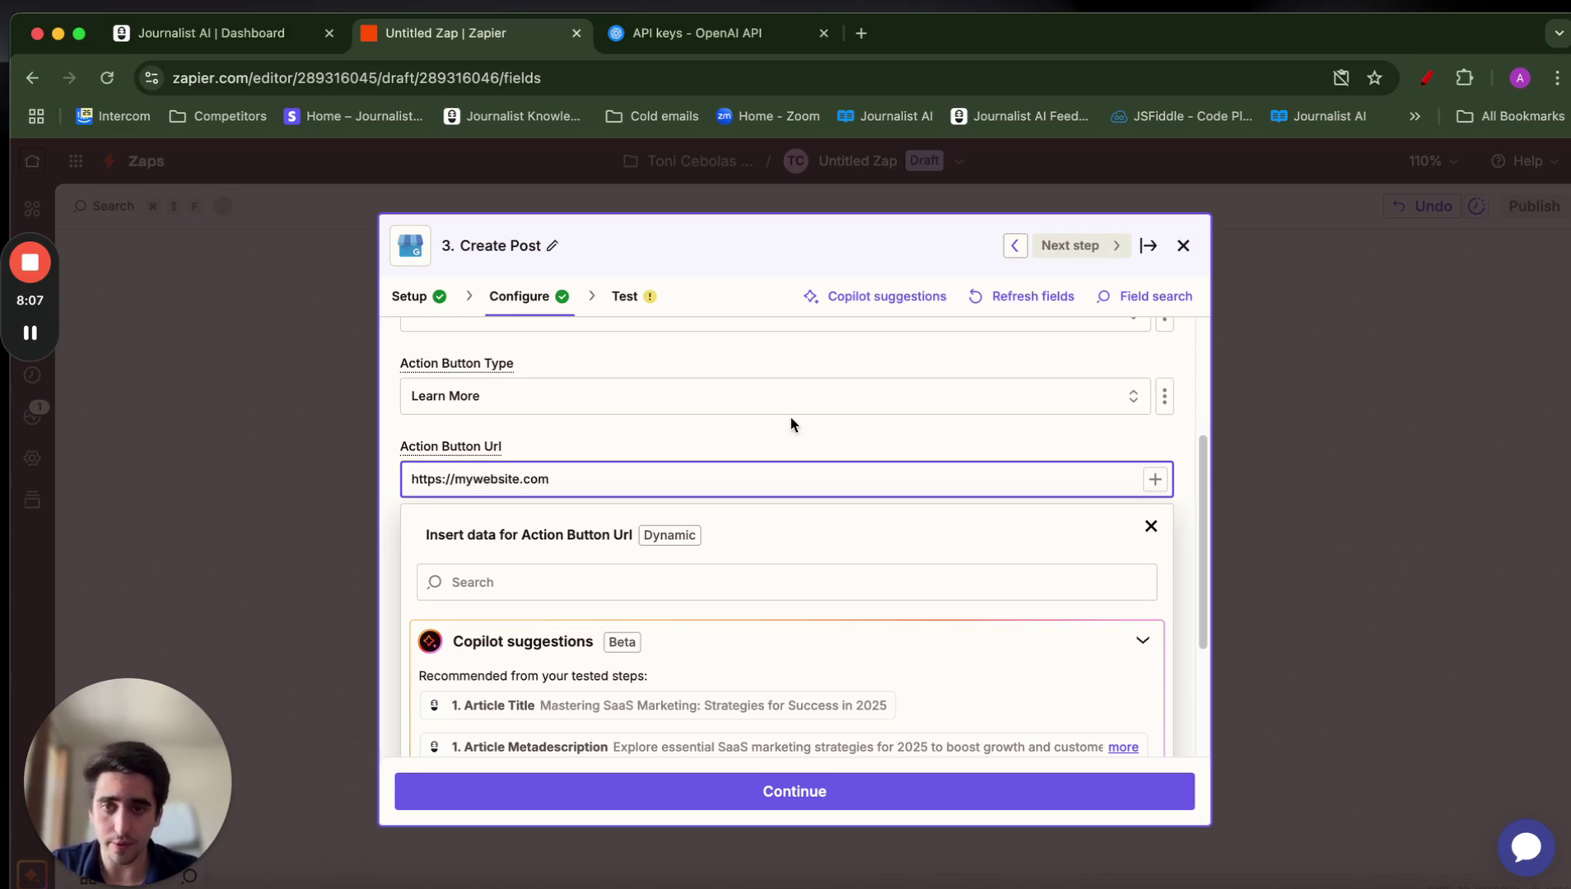
pyautogui.click(791, 424)
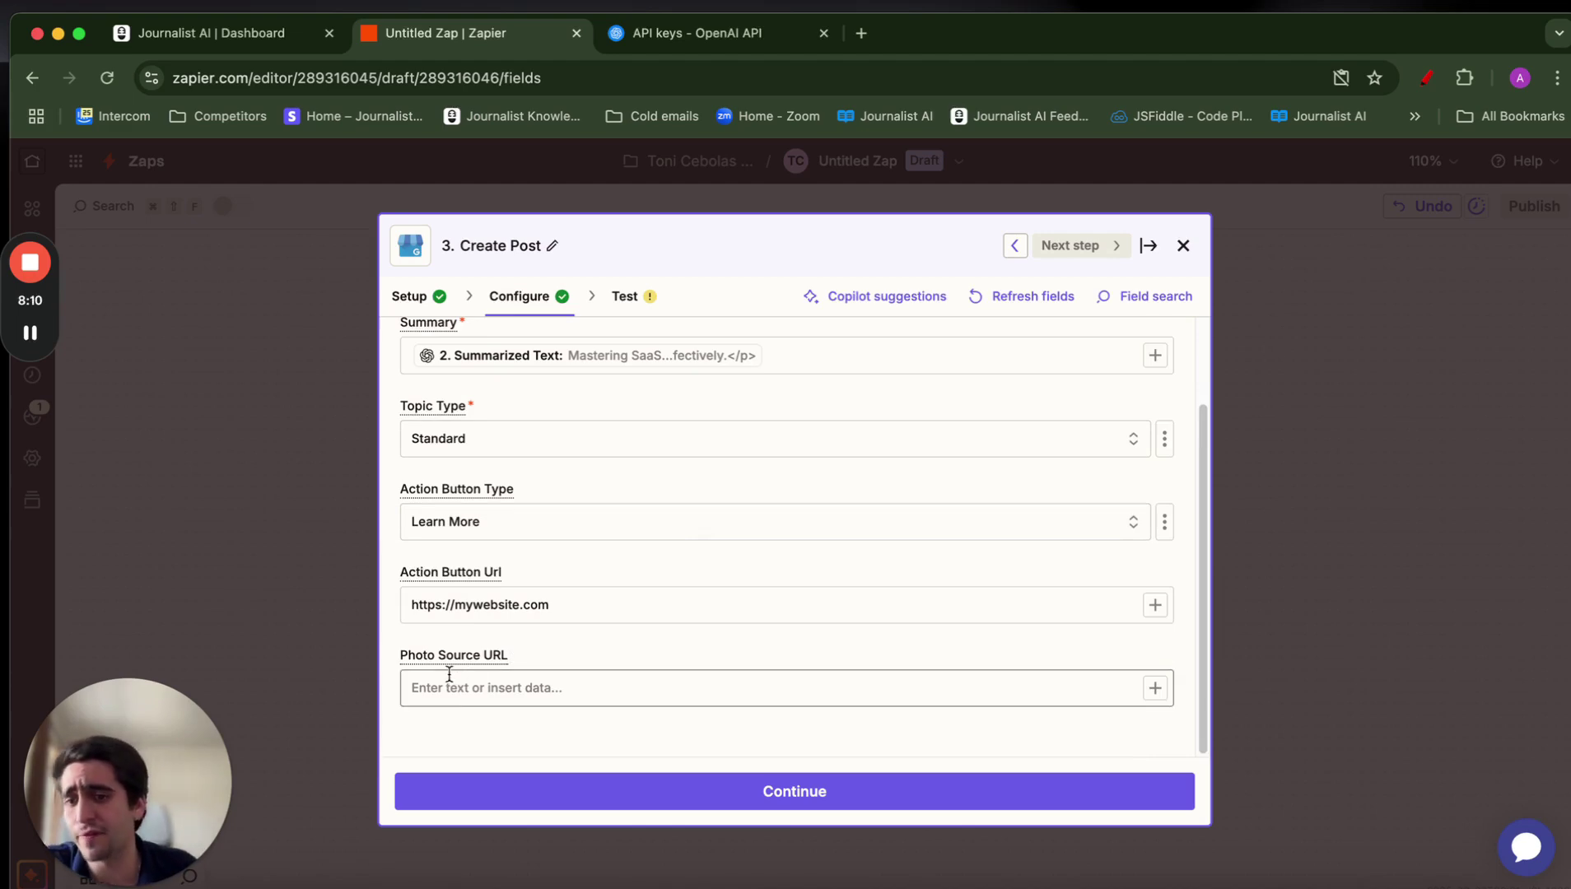
# Insert 1. Article Thumbnail into Photo Source URL, deleting the duplicate pill
pyautogui.click(1152, 687)
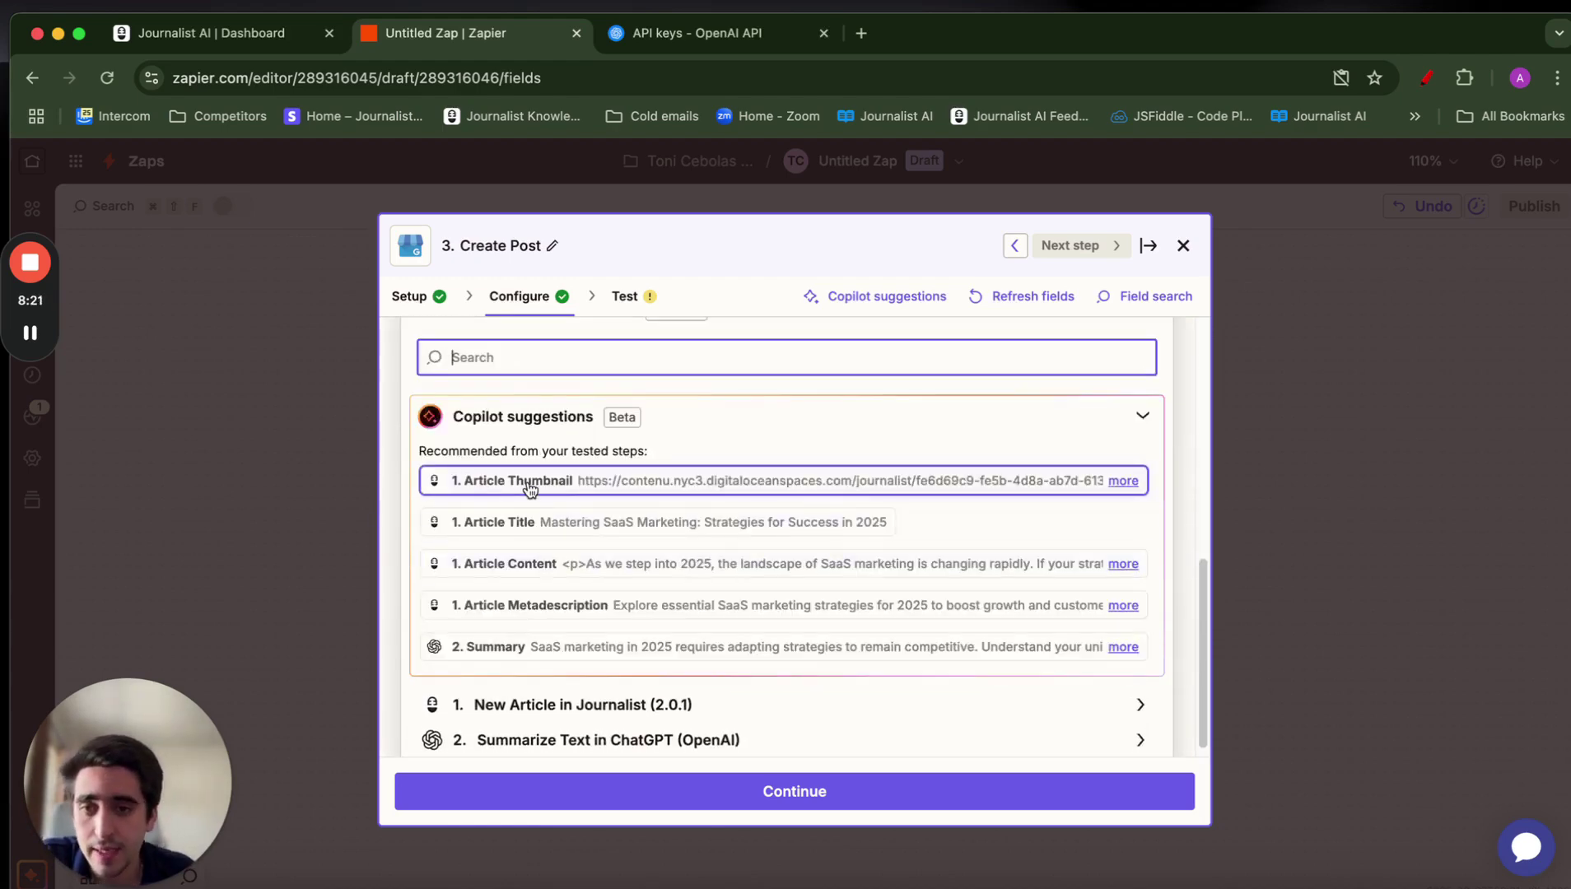
pyautogui.click(1012, 485)
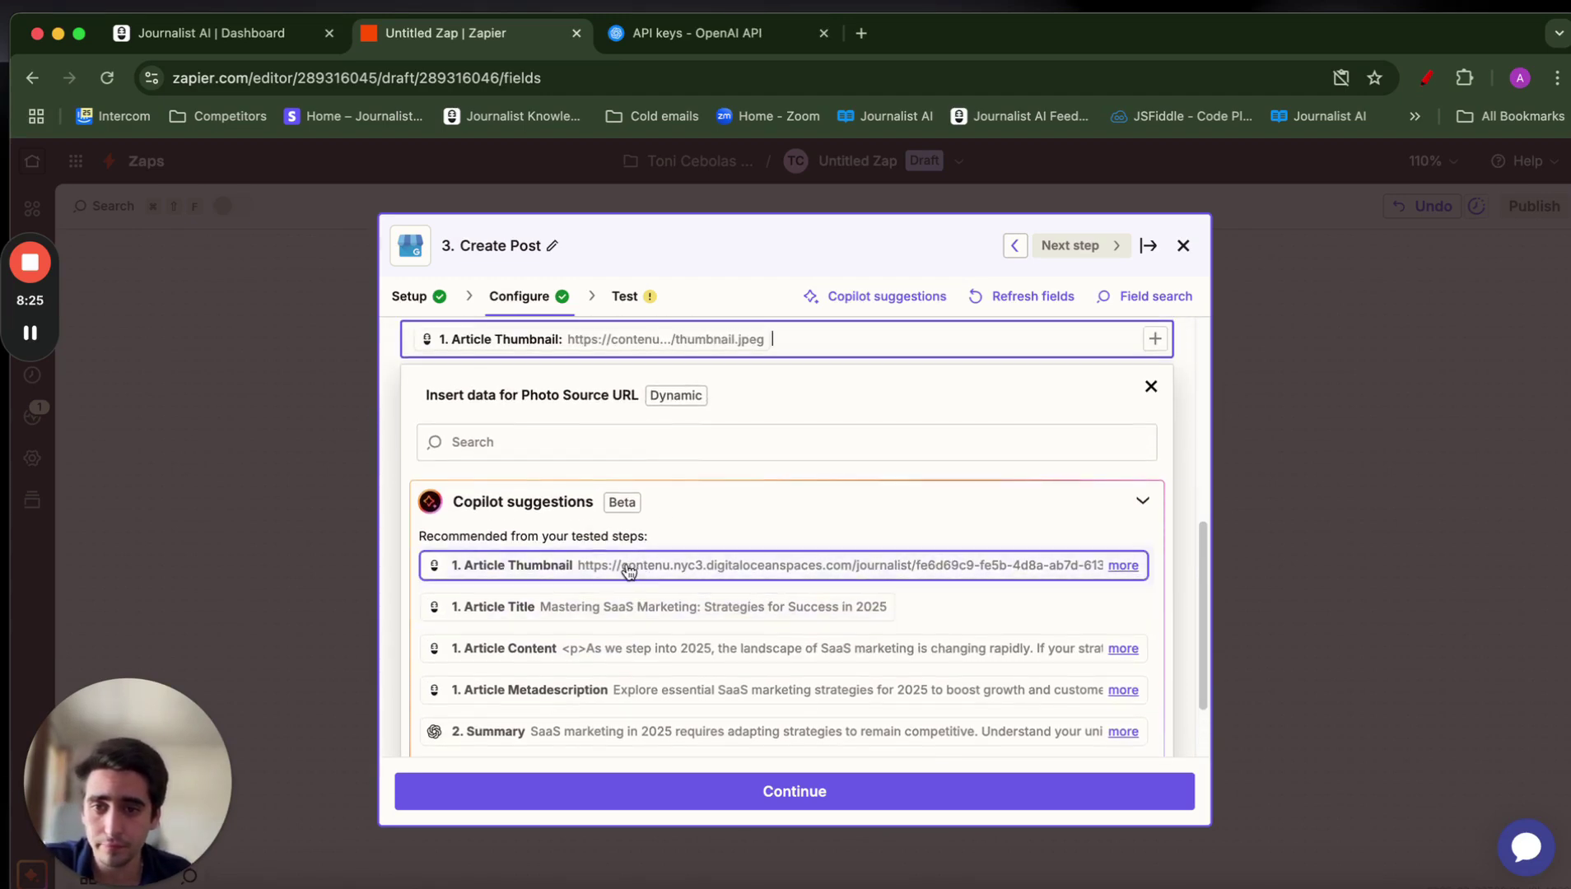
pyautogui.click(590, 568)
pyautogui.press('BackSpace')
pyautogui.press('BackSpace')
pyautogui.click(1152, 384)
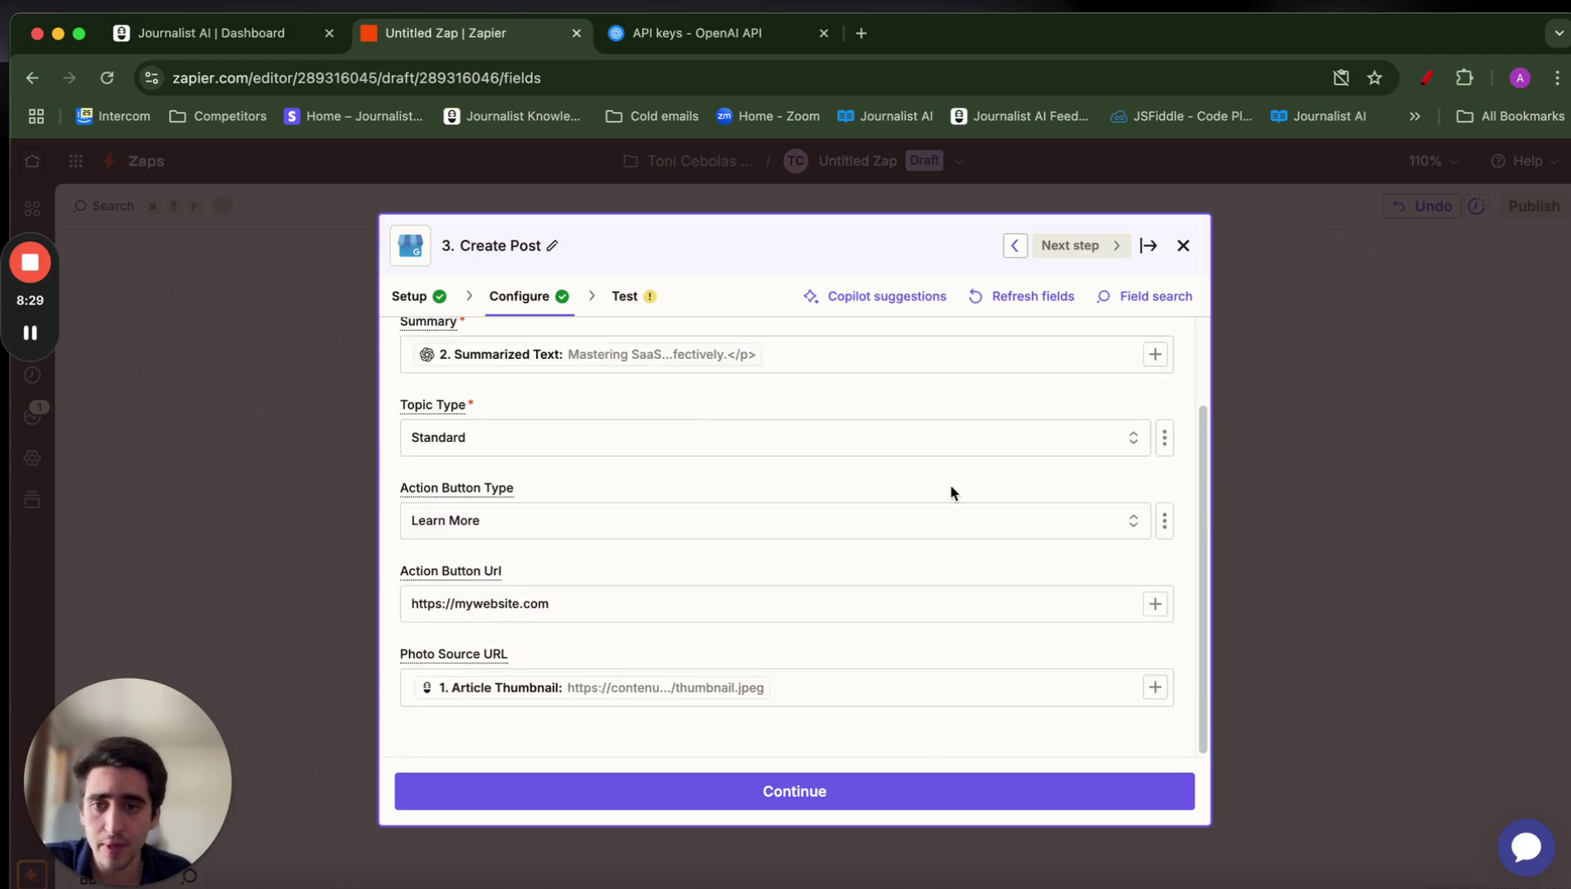
pyautogui.scroll(2, 705, 610)
pyautogui.scroll(-2, 701, 582)
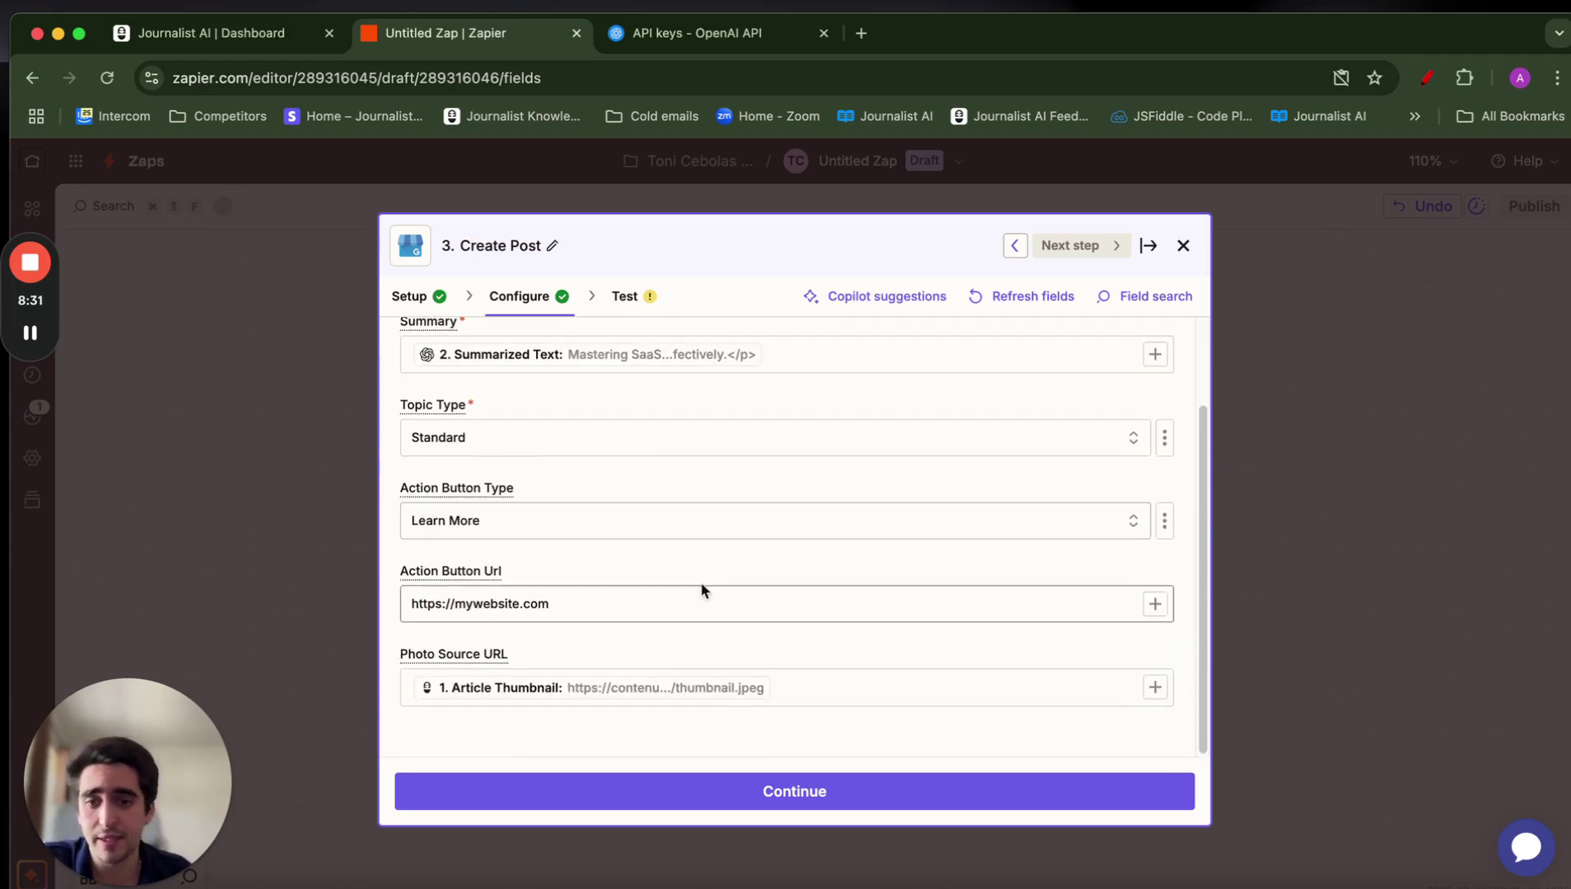
# Continue to testing and send a test post to Google Business Profile
pyautogui.click(783, 793)
pyautogui.scroll(-5, 652, 613)
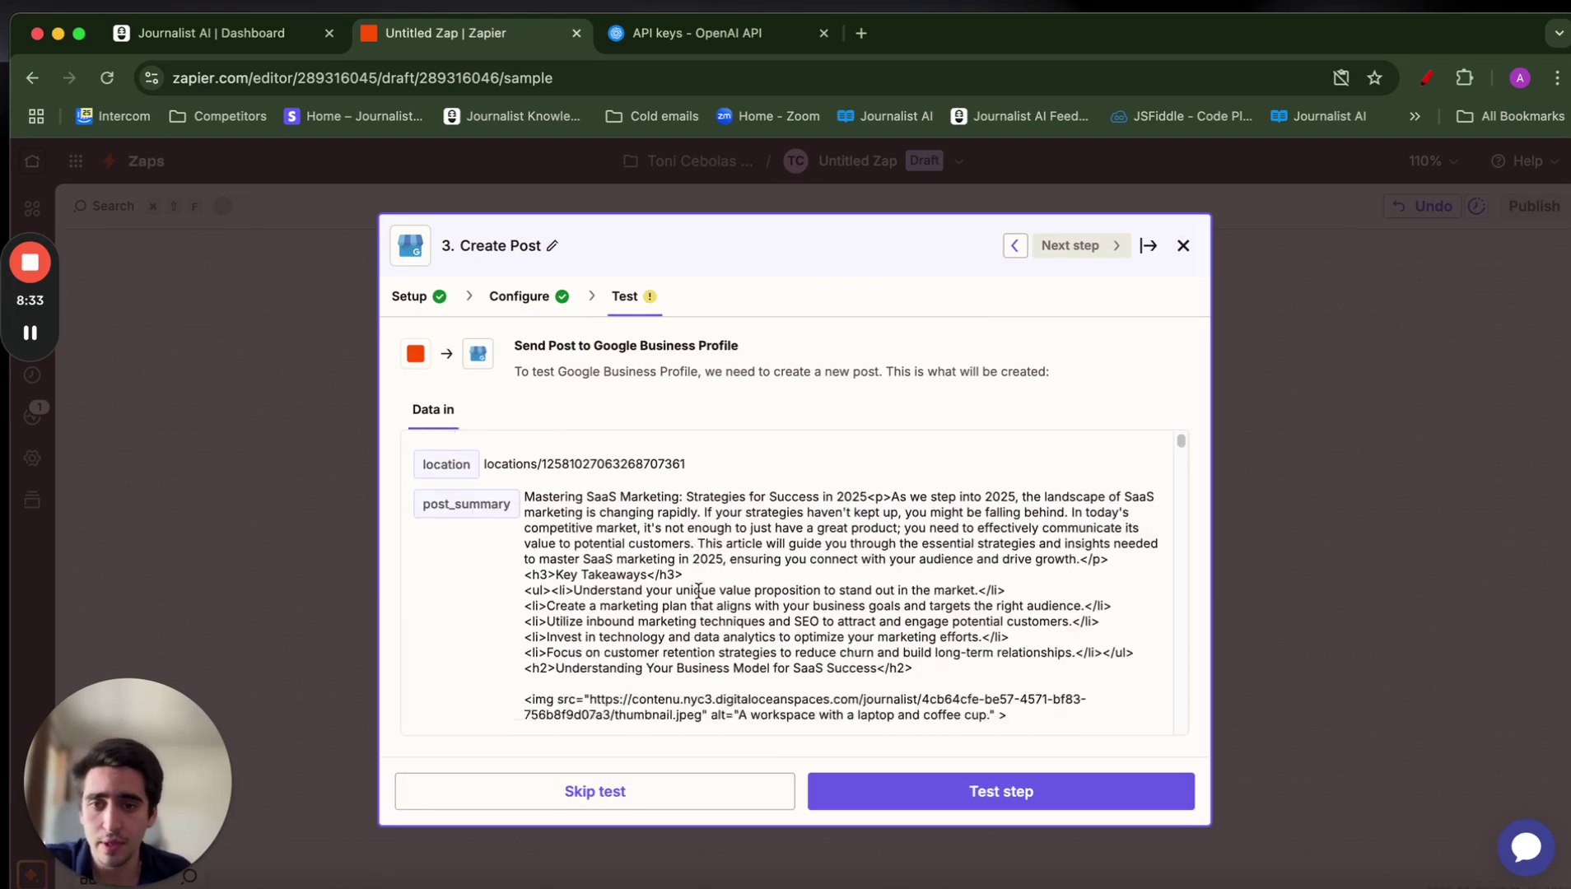
pyautogui.scroll(-20, 651, 614)
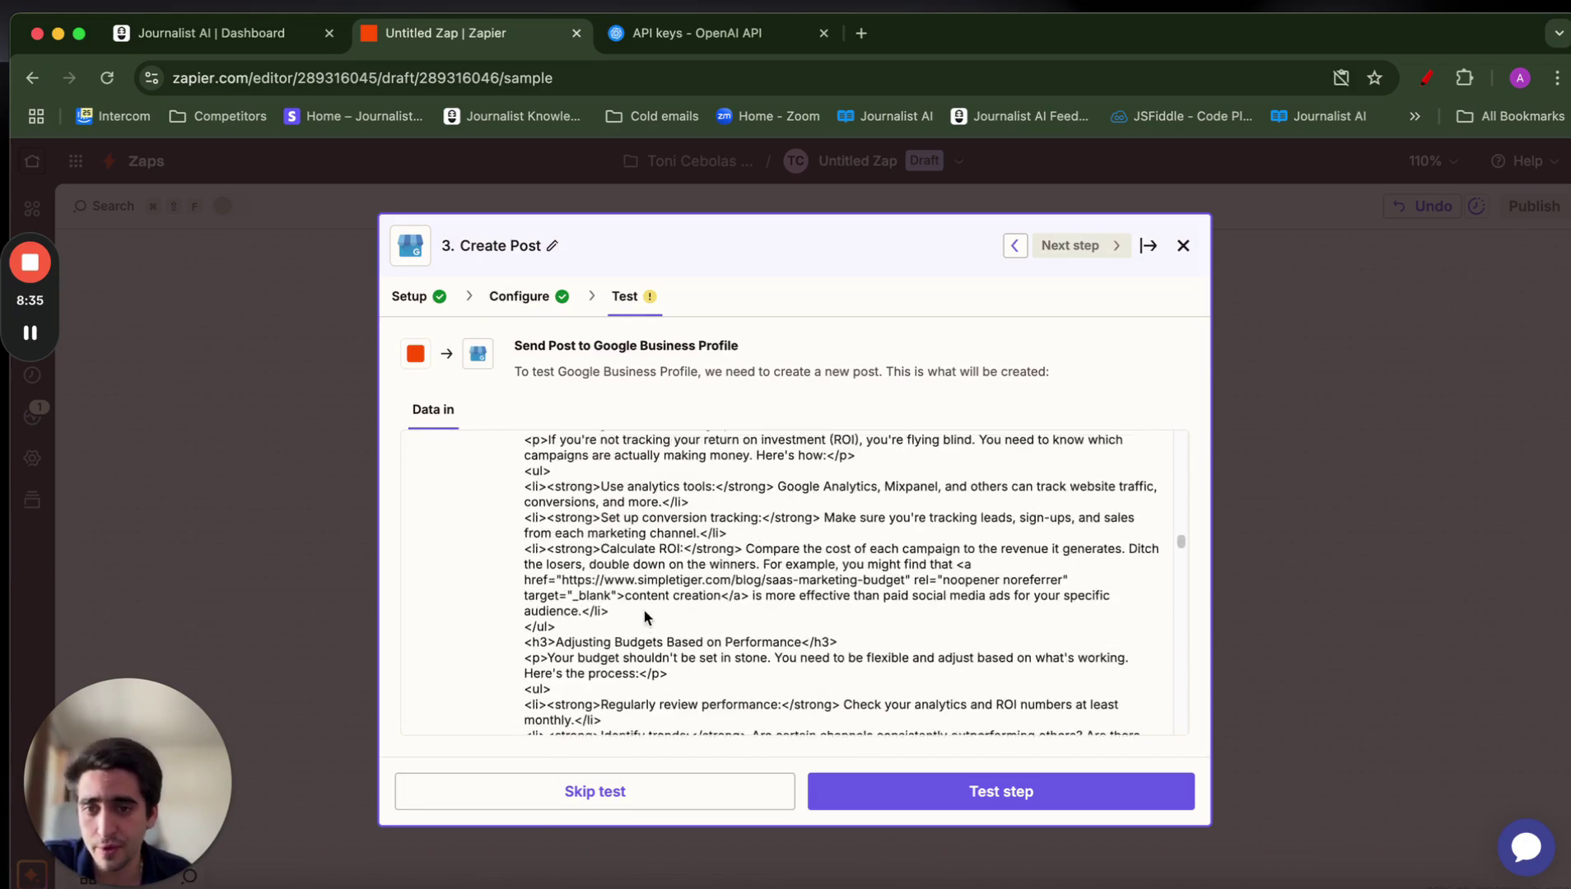
pyautogui.scroll(-20, 642, 611)
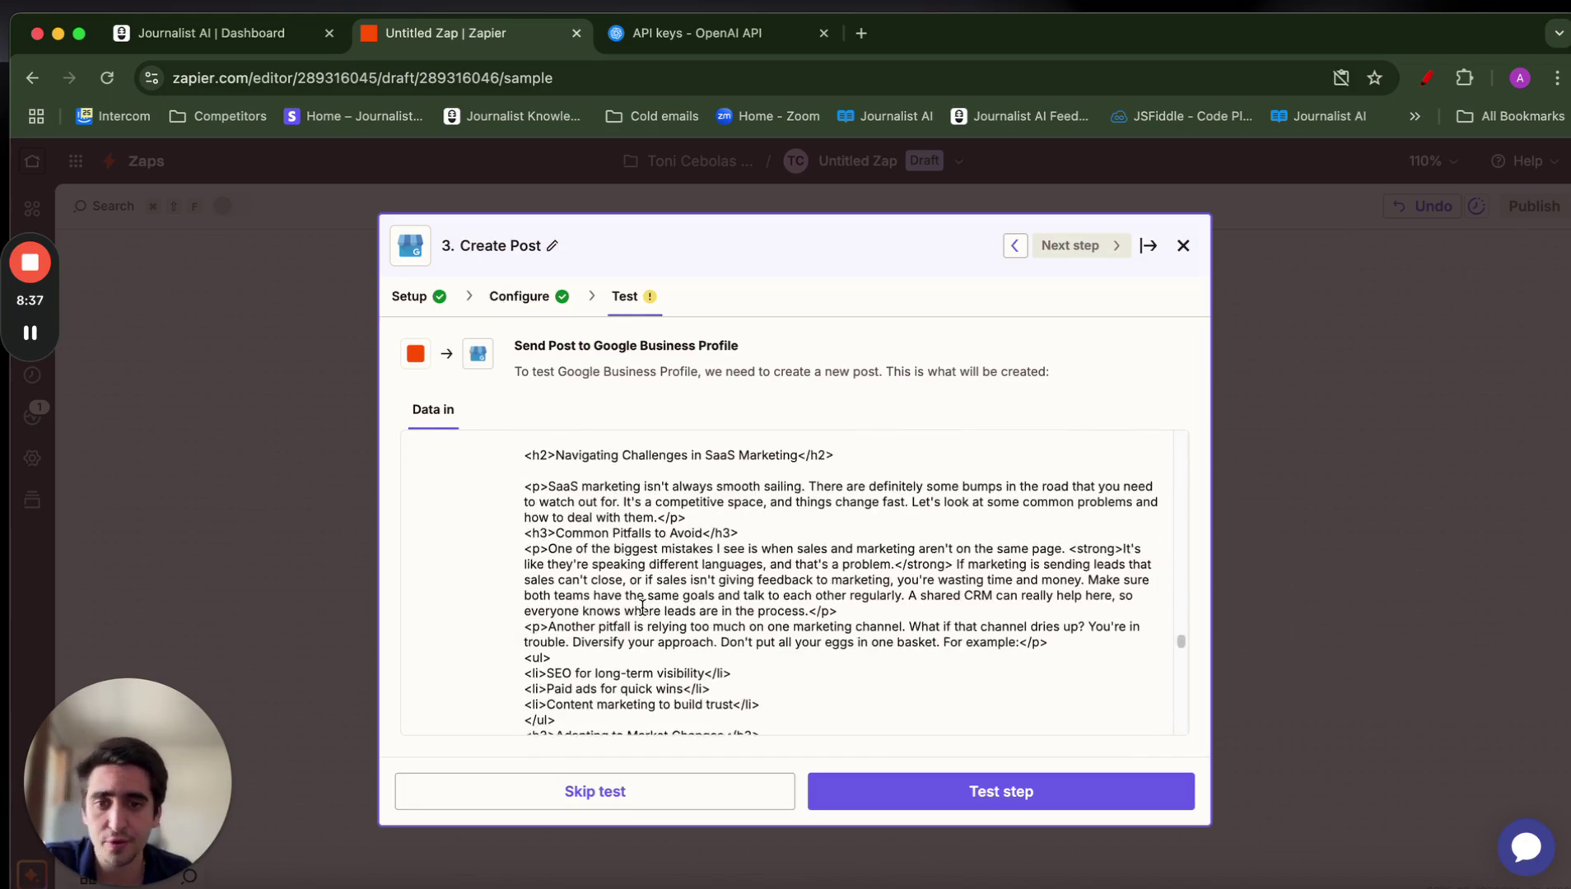
pyautogui.scroll(-20, 643, 609)
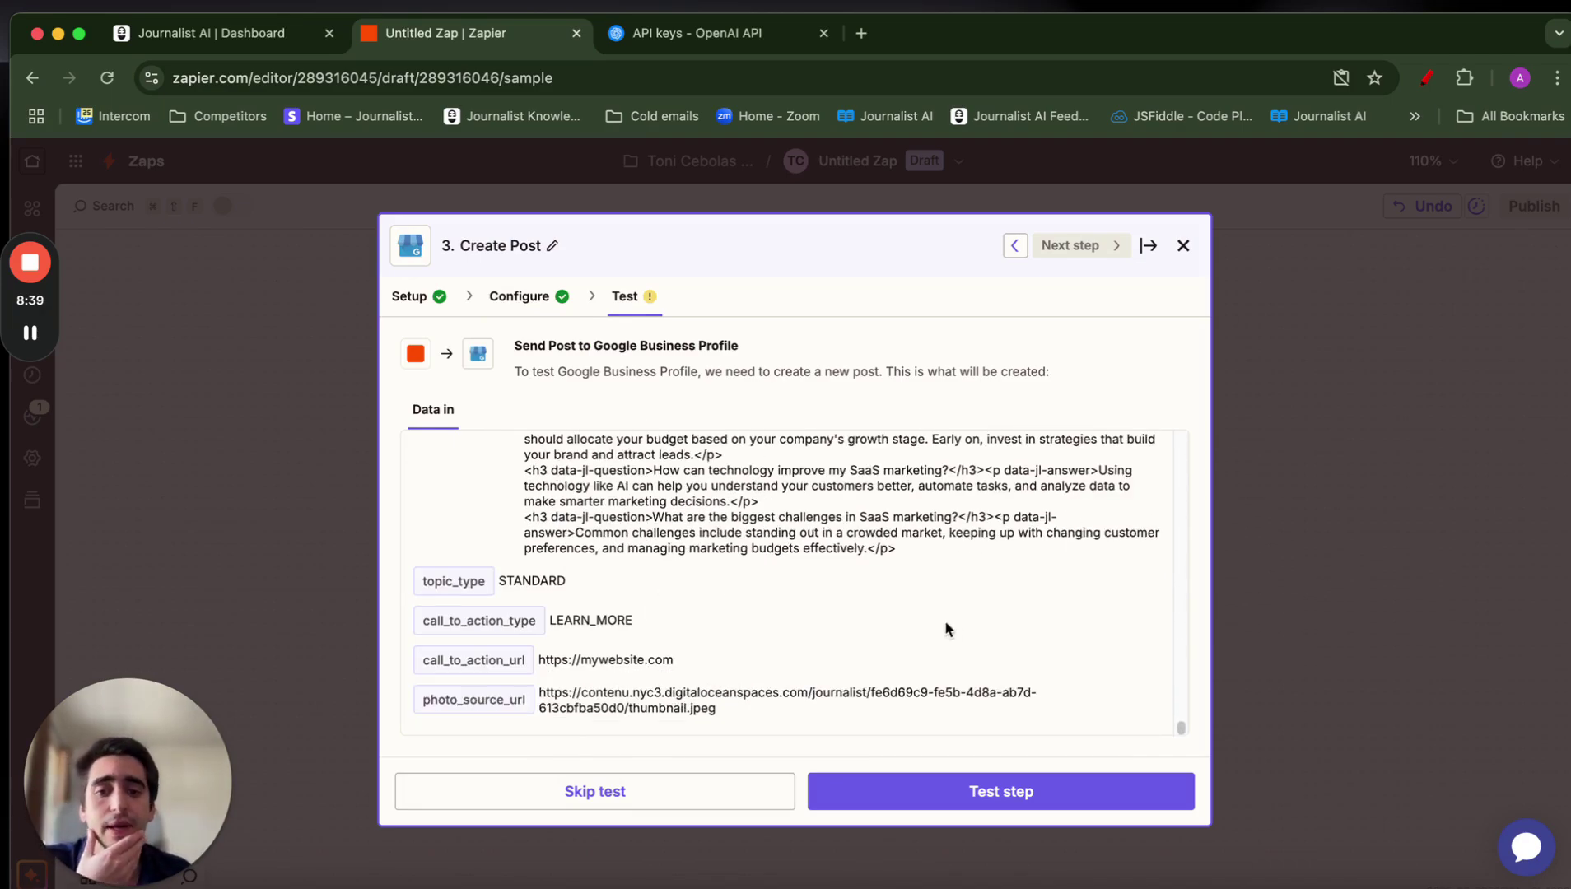
pyautogui.click(897, 791)
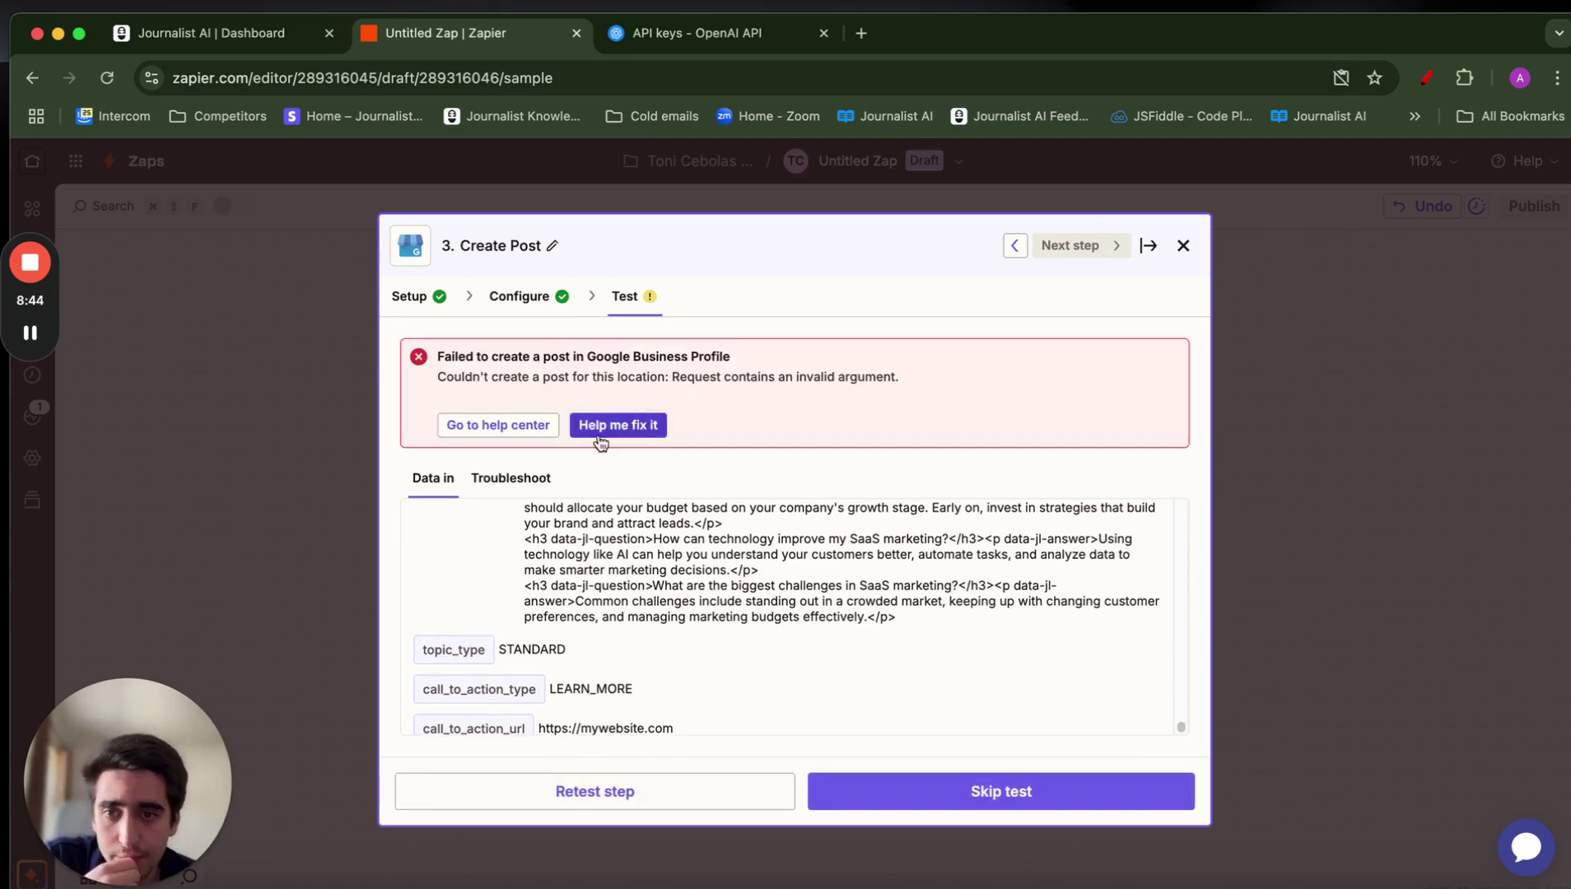
# Use Help me fix it on the failed post and review the Data out results
pyautogui.click(615, 427)
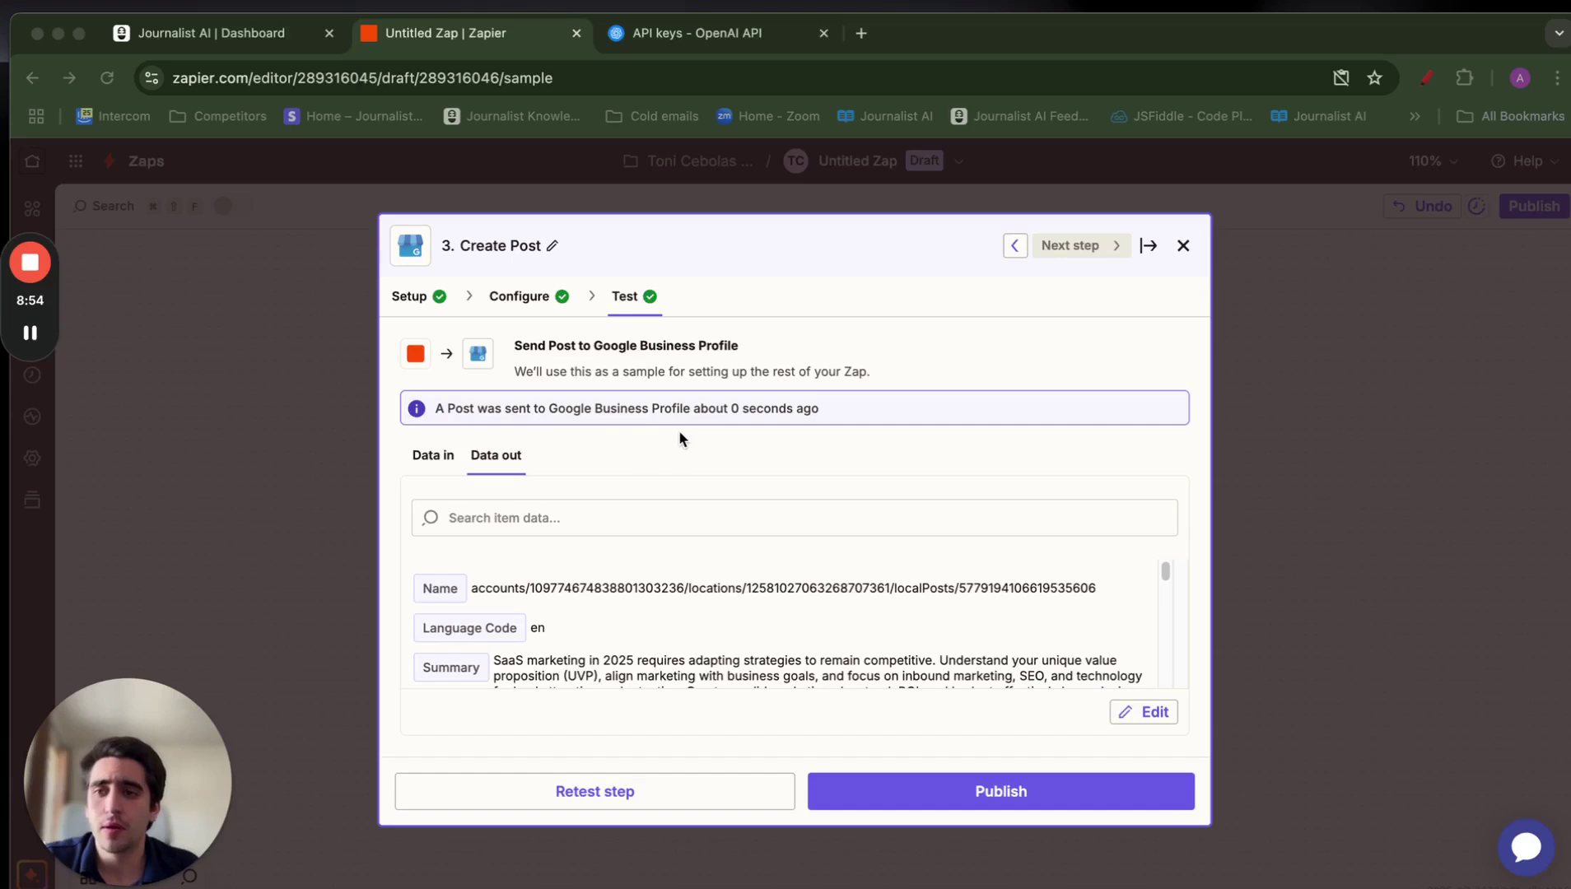
pyautogui.scroll(-15, 773, 560)
pyautogui.scroll(-2, 764, 564)
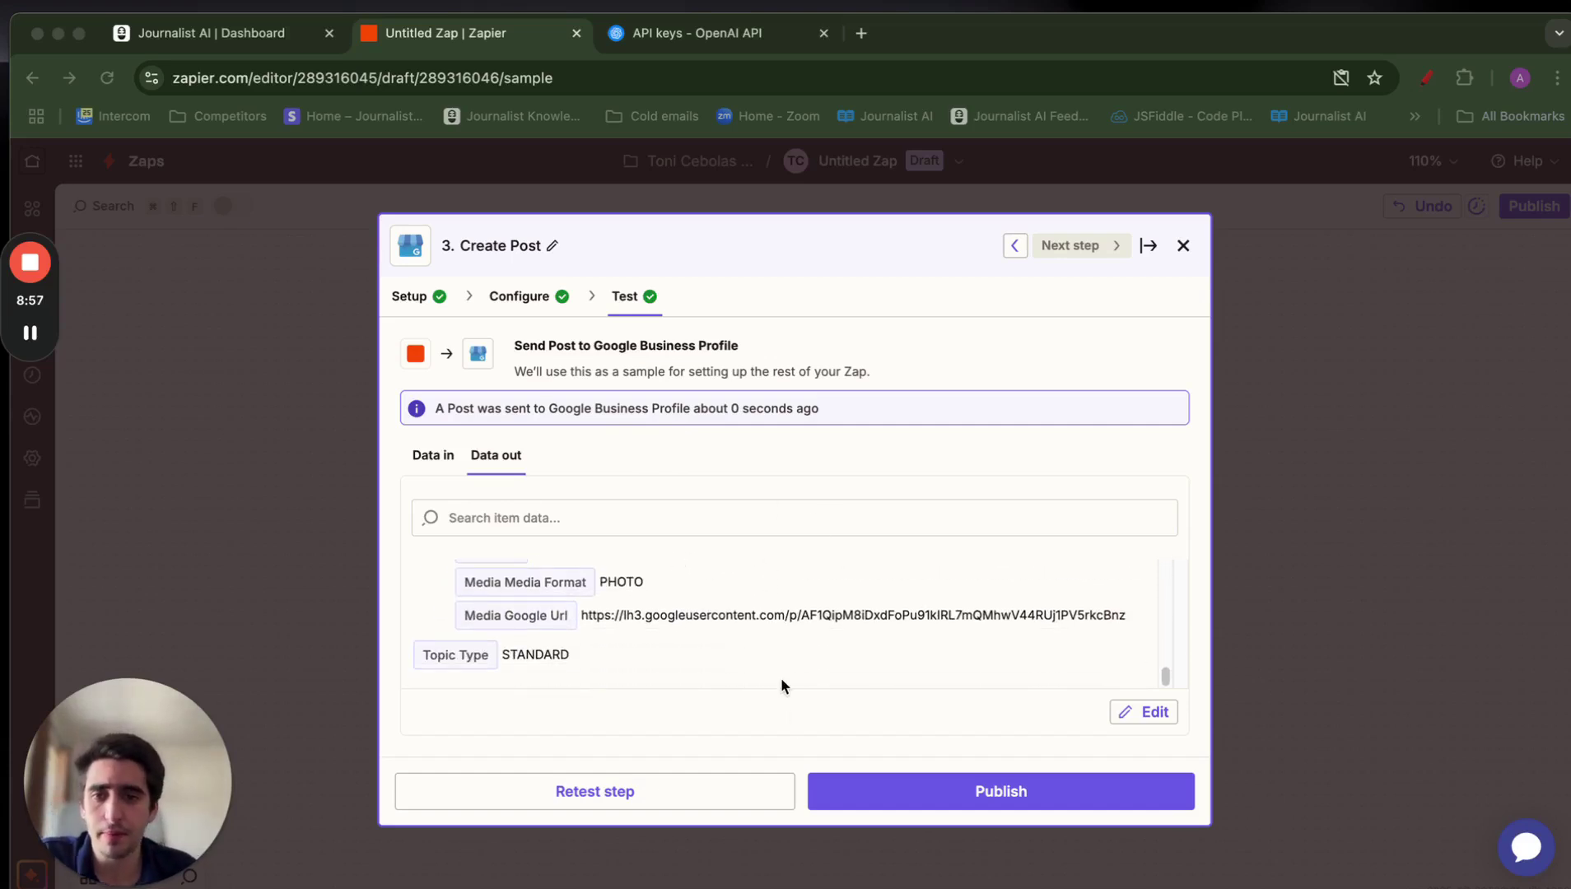
pyautogui.scroll(15, 691, 641)
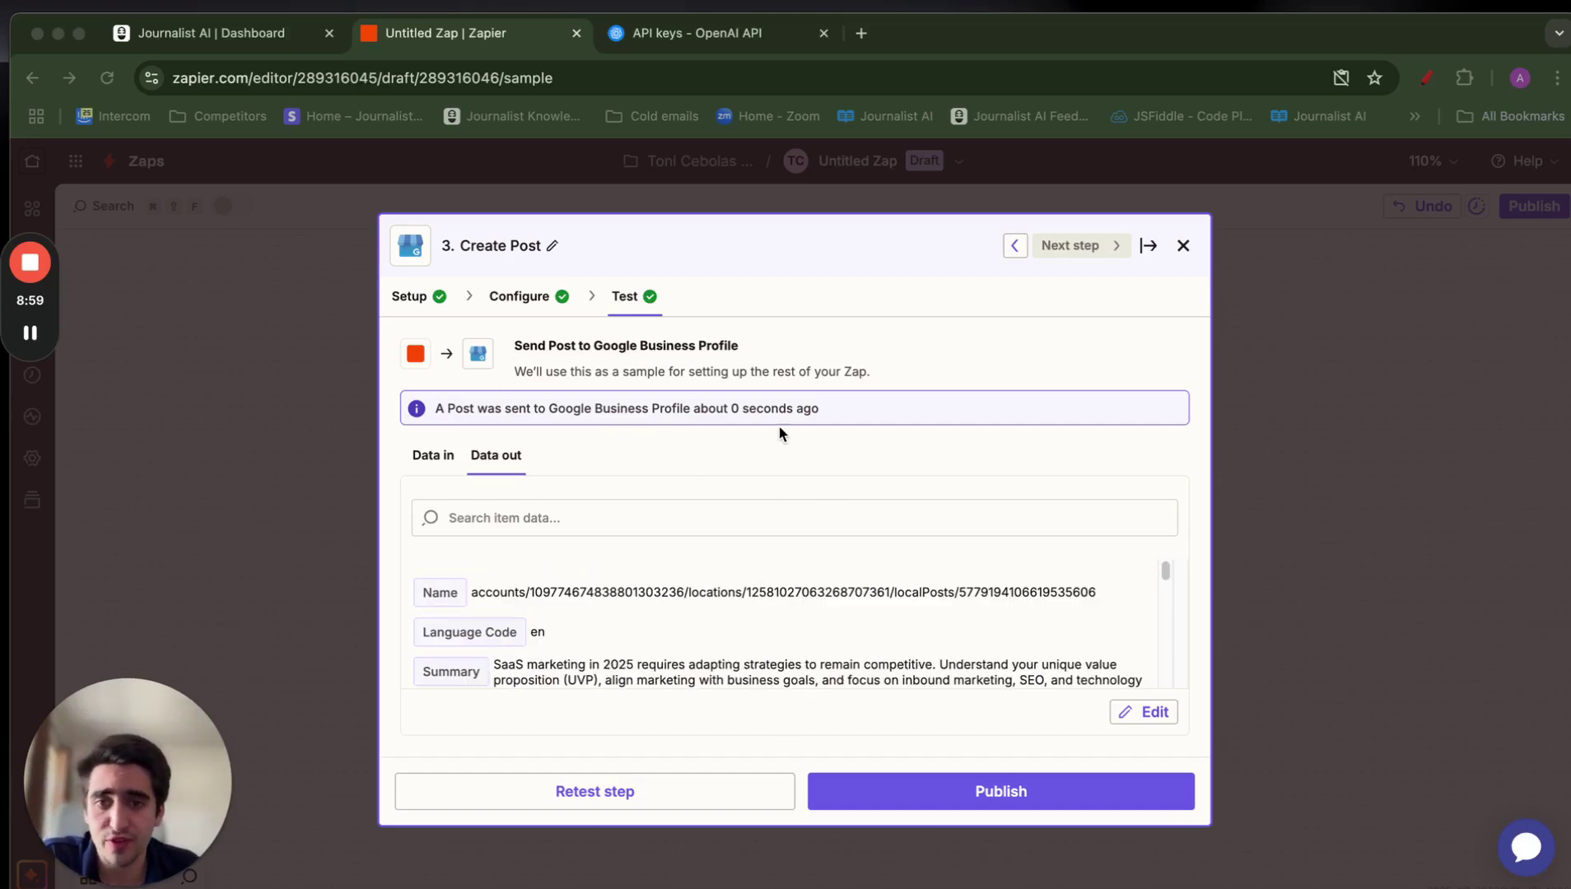
pyautogui.scroll(-12, 700, 593)
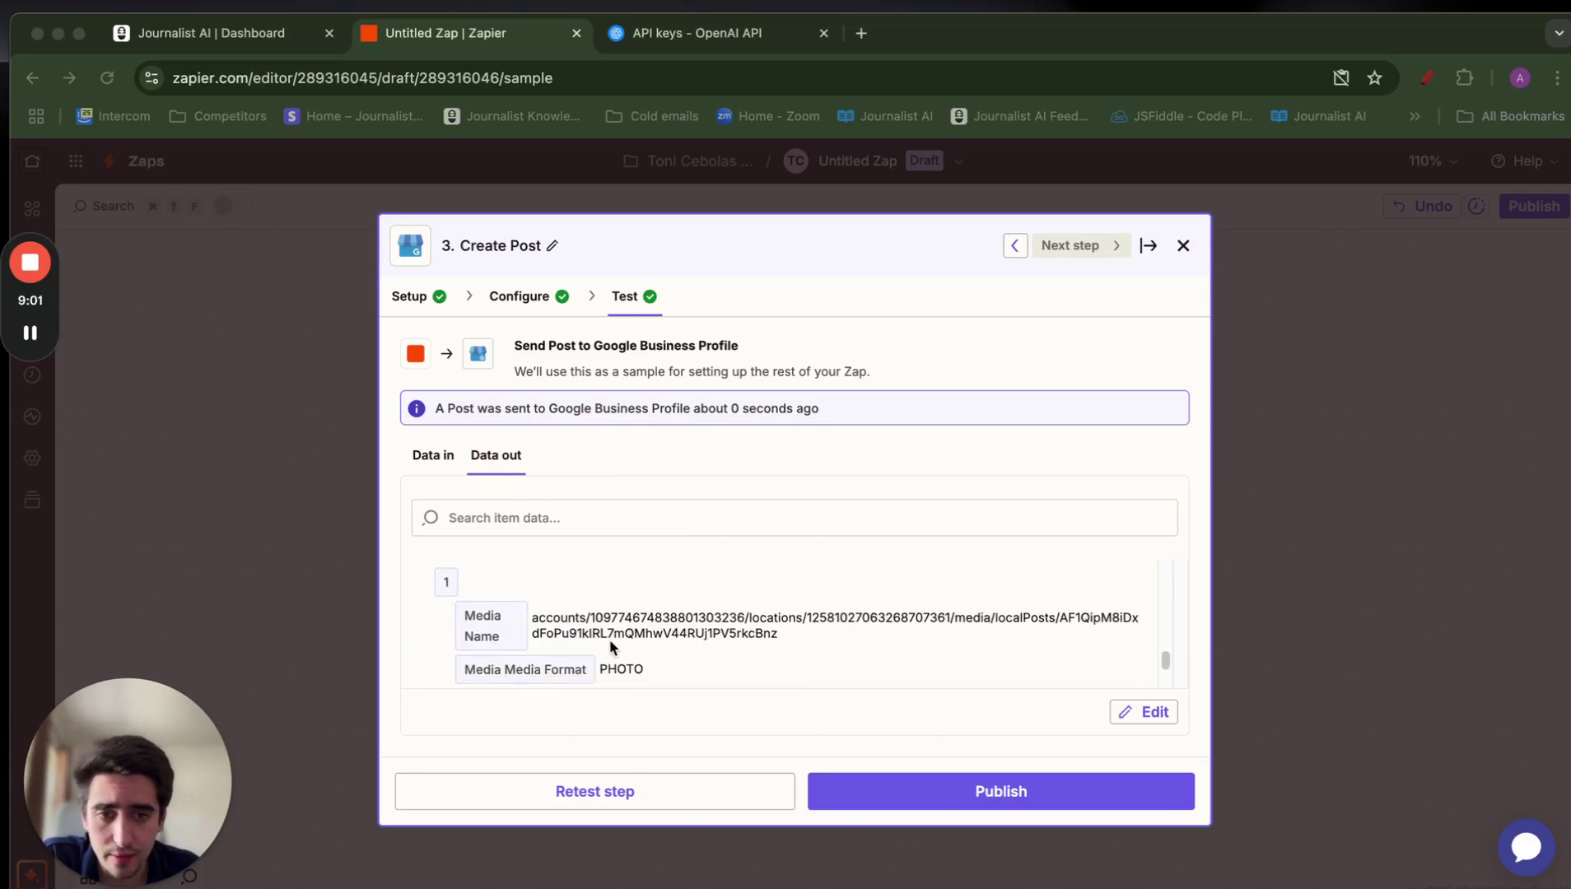
pyautogui.scroll(6, 585, 611)
pyautogui.scroll(-5, 585, 612)
pyautogui.scroll(3, 587, 613)
pyautogui.scroll(-2, 587, 616)
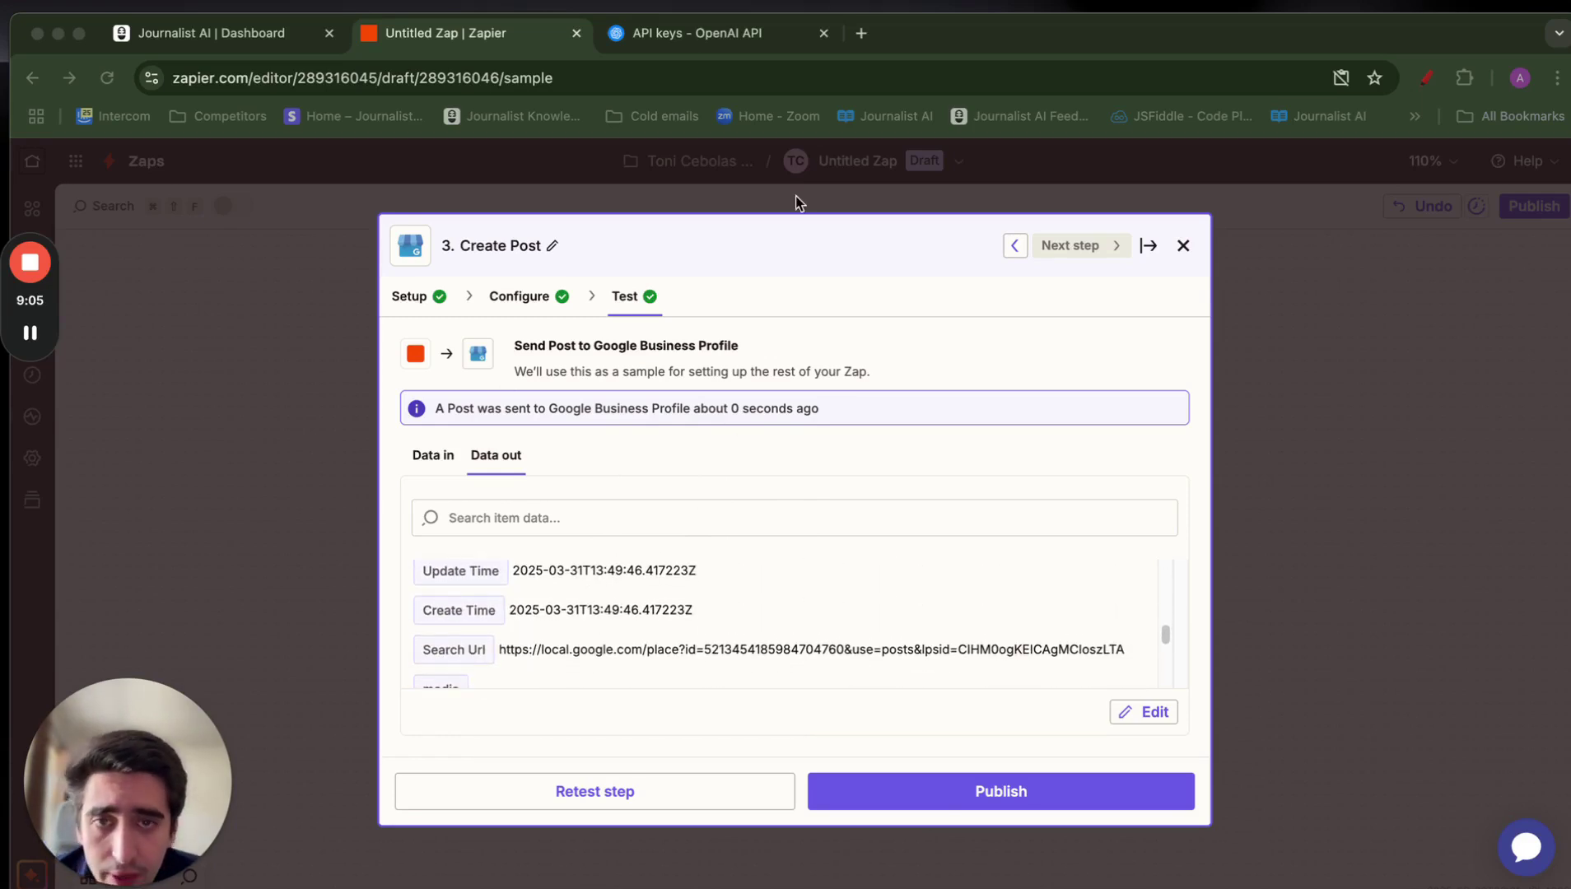
# Search Google for 'gooser' in a new browser tab
pyautogui.click(866, 35)
pyautogui.write('gooser')
pyautogui.press('Return')
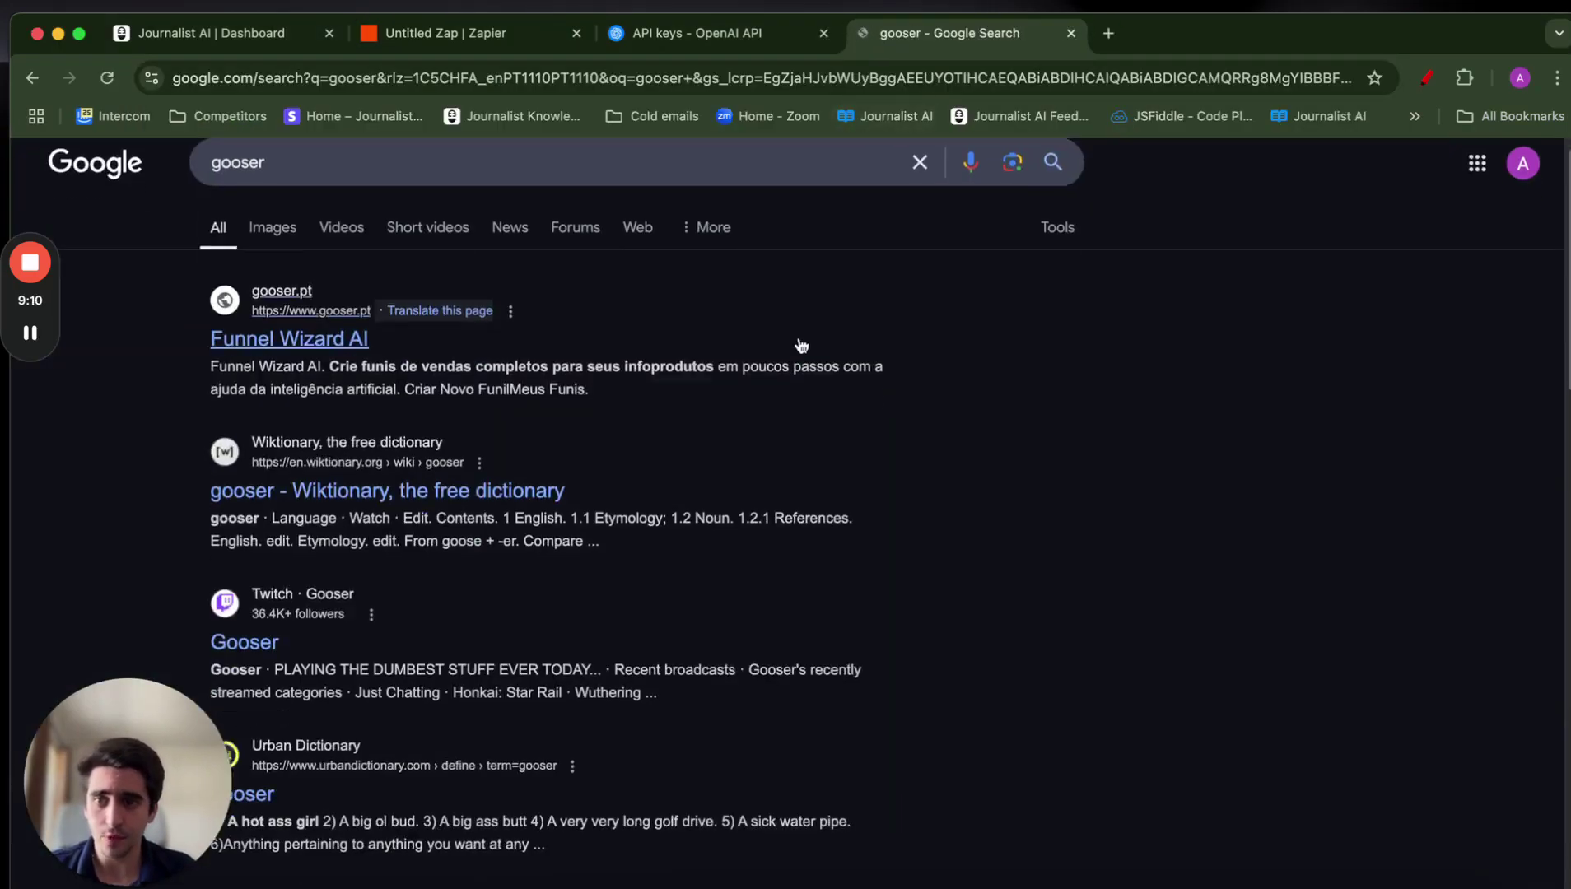
pyautogui.scroll(-5, 413, 220)
pyautogui.scroll(5, 550, 350)
pyautogui.click(337, 176)
pyautogui.press('Left')
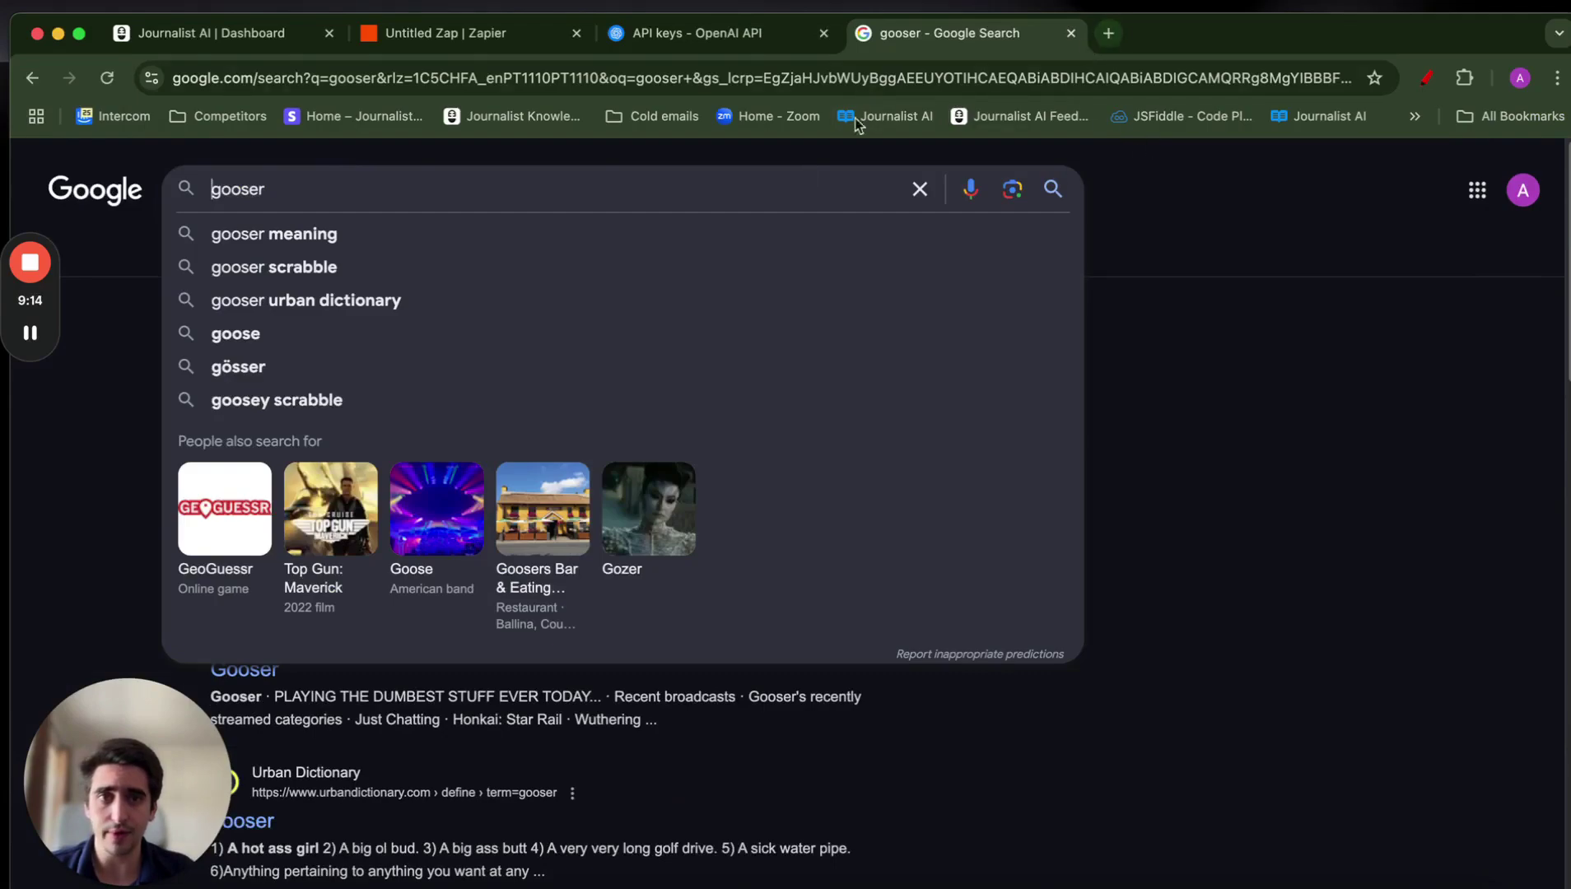
# Open Gooser's new SaaS marketing in 2025 post and follow its Learn more link
pyautogui.scroll(-2, 981, 461)
pyautogui.scroll(-4, 988, 453)
pyautogui.scroll(11, 996, 447)
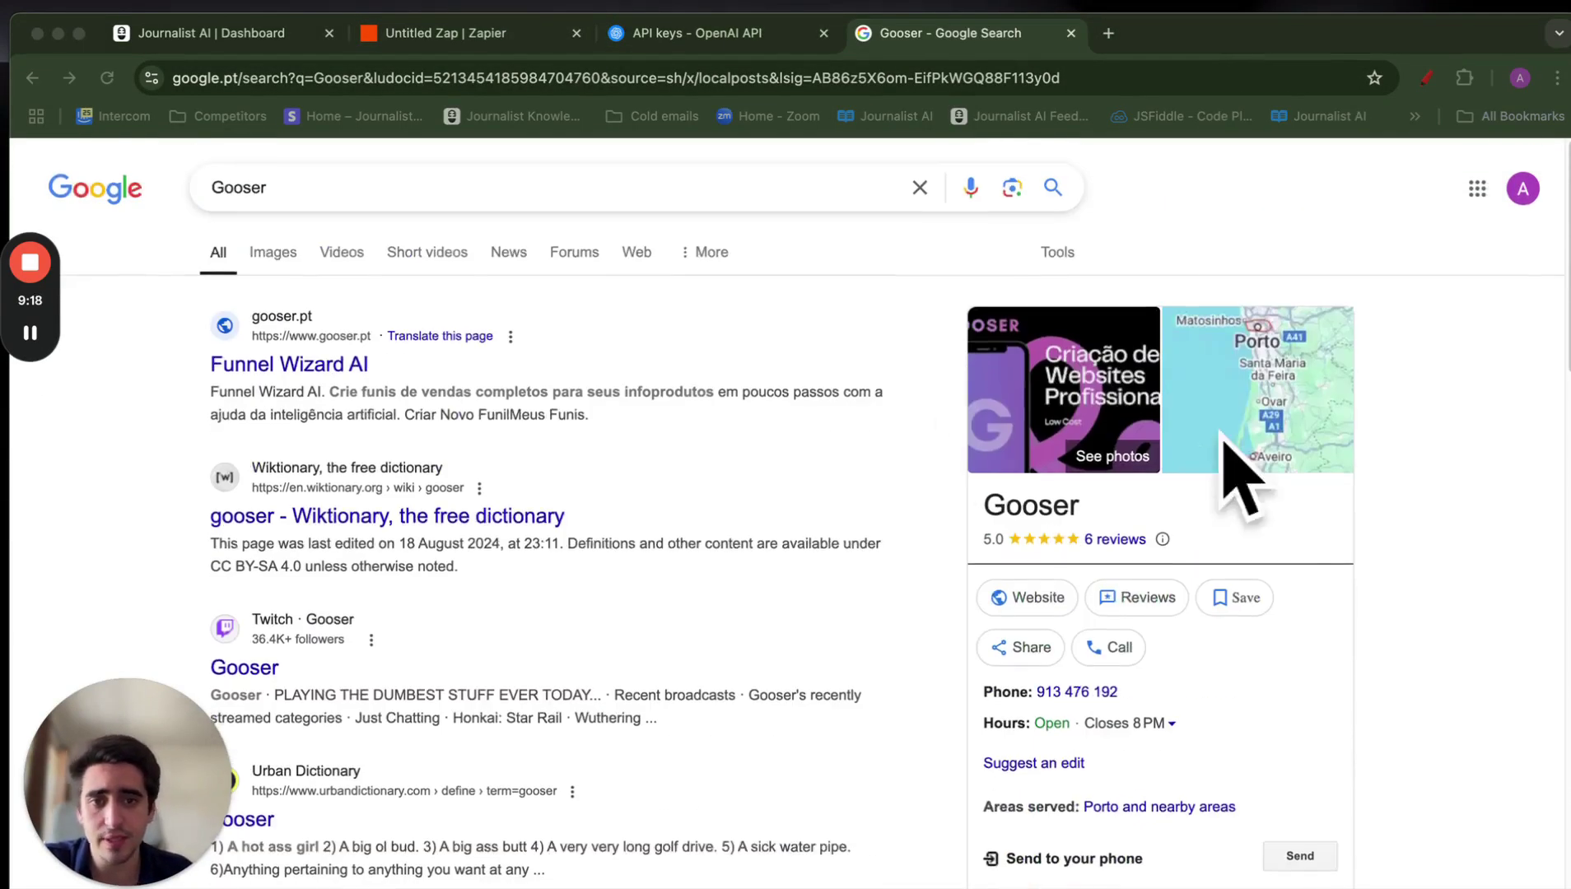
pyautogui.scroll(-1, 1235, 526)
pyautogui.scroll(-15, 1161, 436)
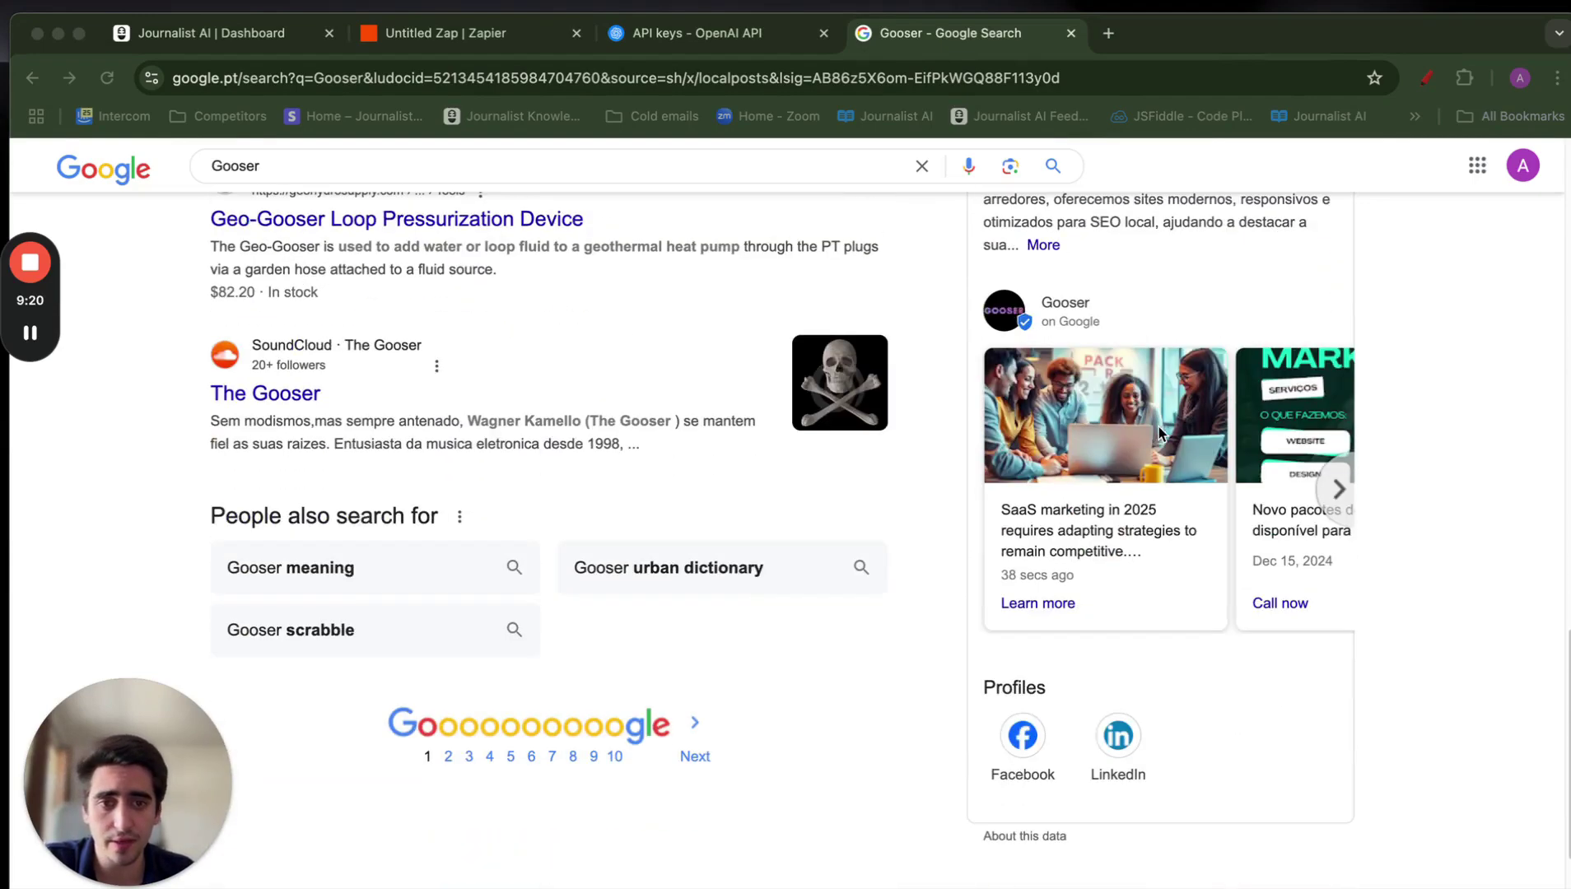
pyautogui.click(1084, 521)
pyautogui.scroll(-2, 738, 414)
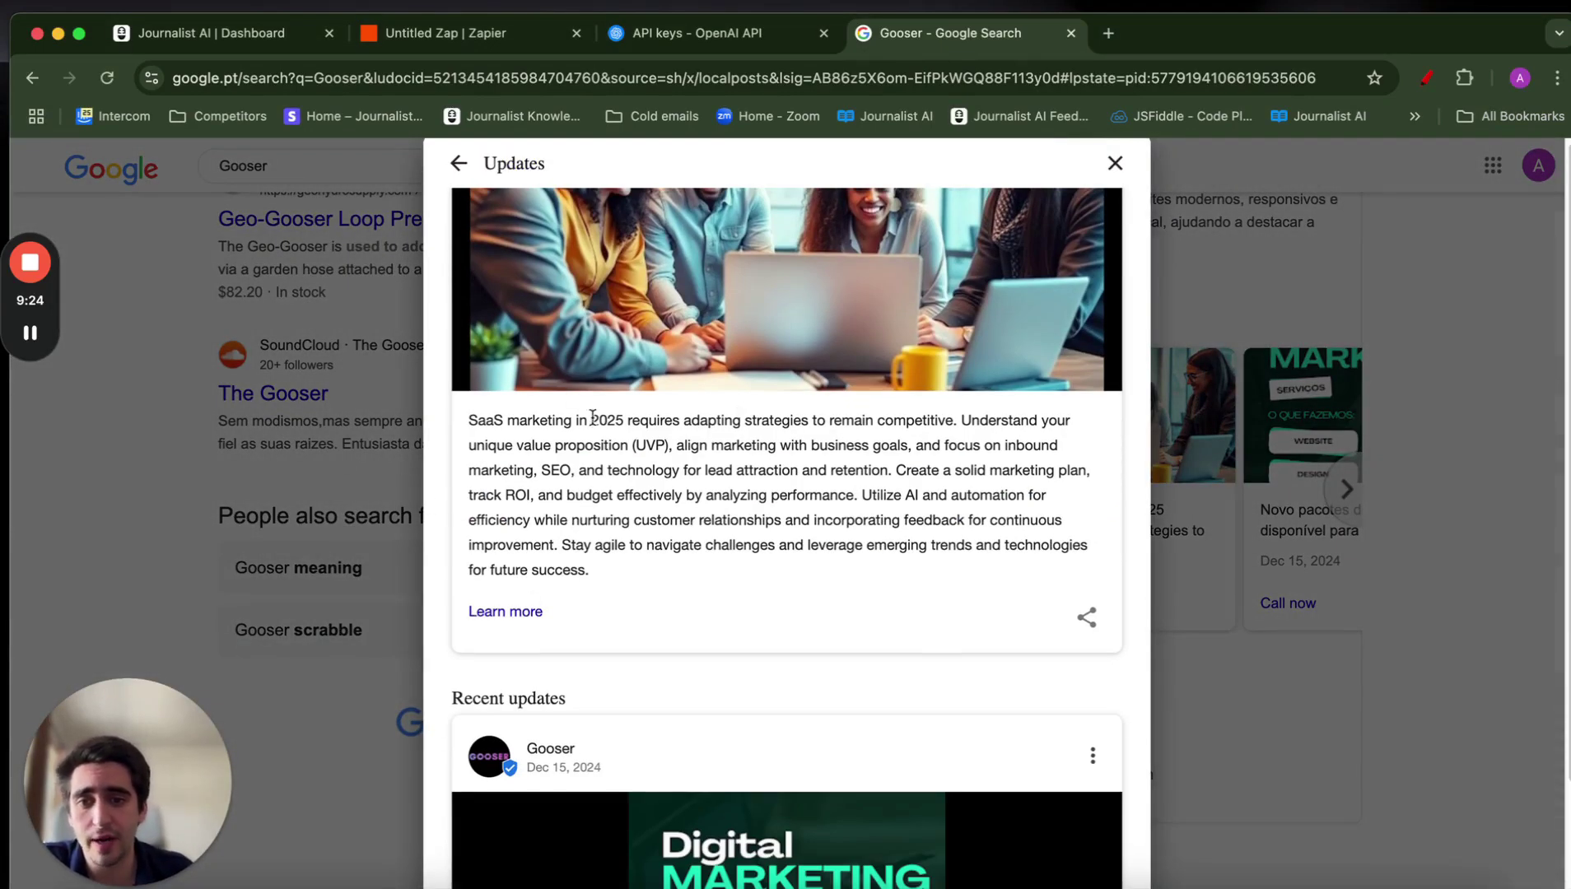
pyautogui.scroll(3, 588, 424)
pyautogui.scroll(-3, 611, 415)
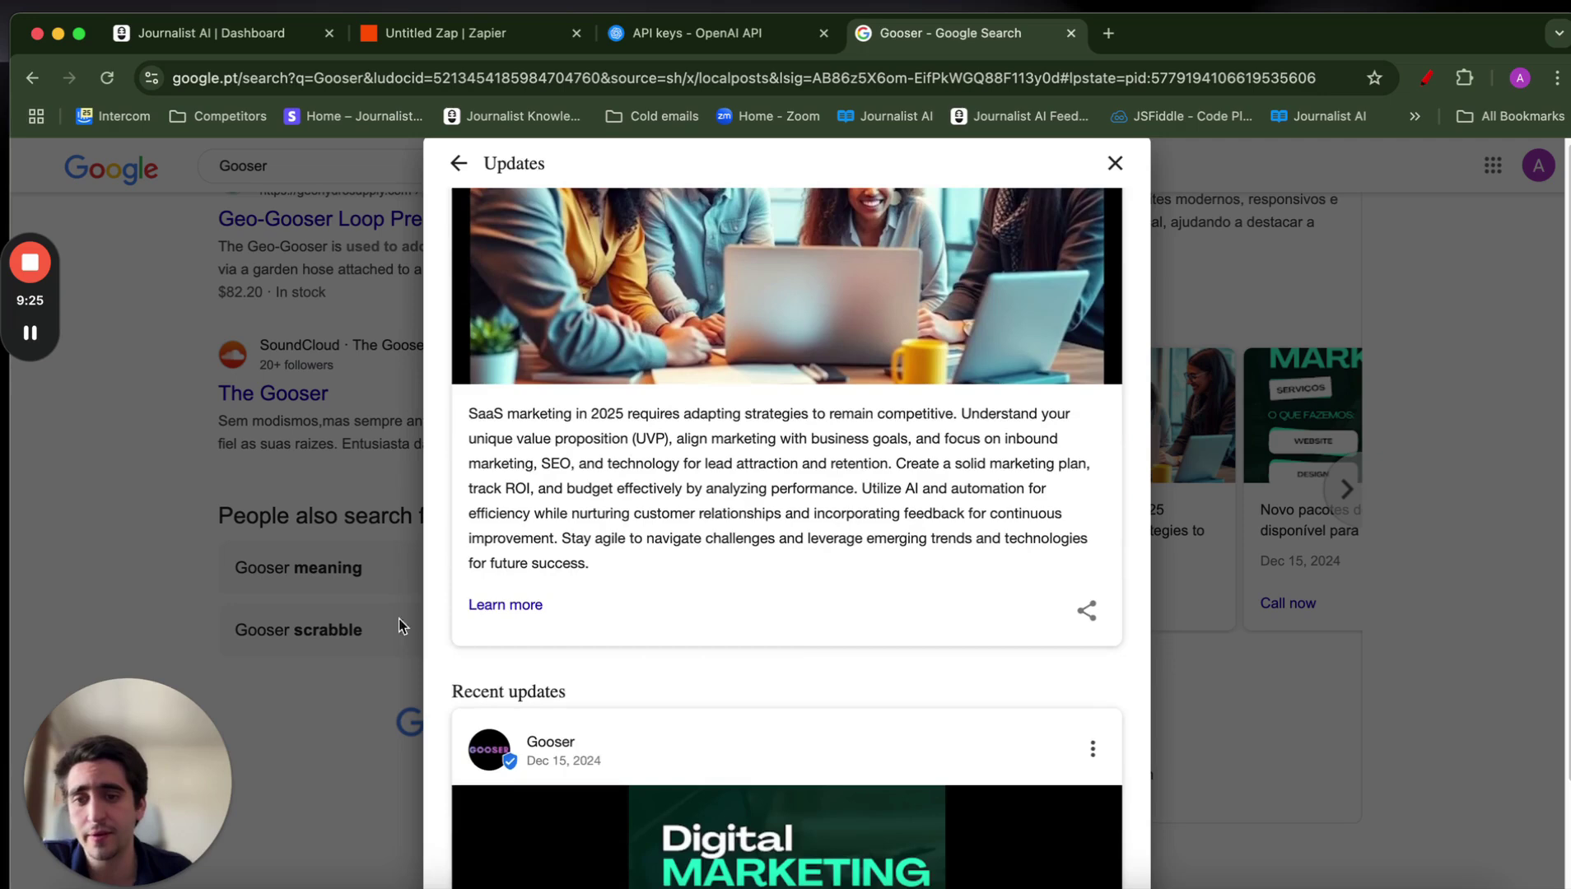
pyautogui.click(505, 607)
# Close the mywebsite.com tab and dismiss Chrome's History menu
pyautogui.moveTo(652, 199); pyautogui.dragTo(895, 147)
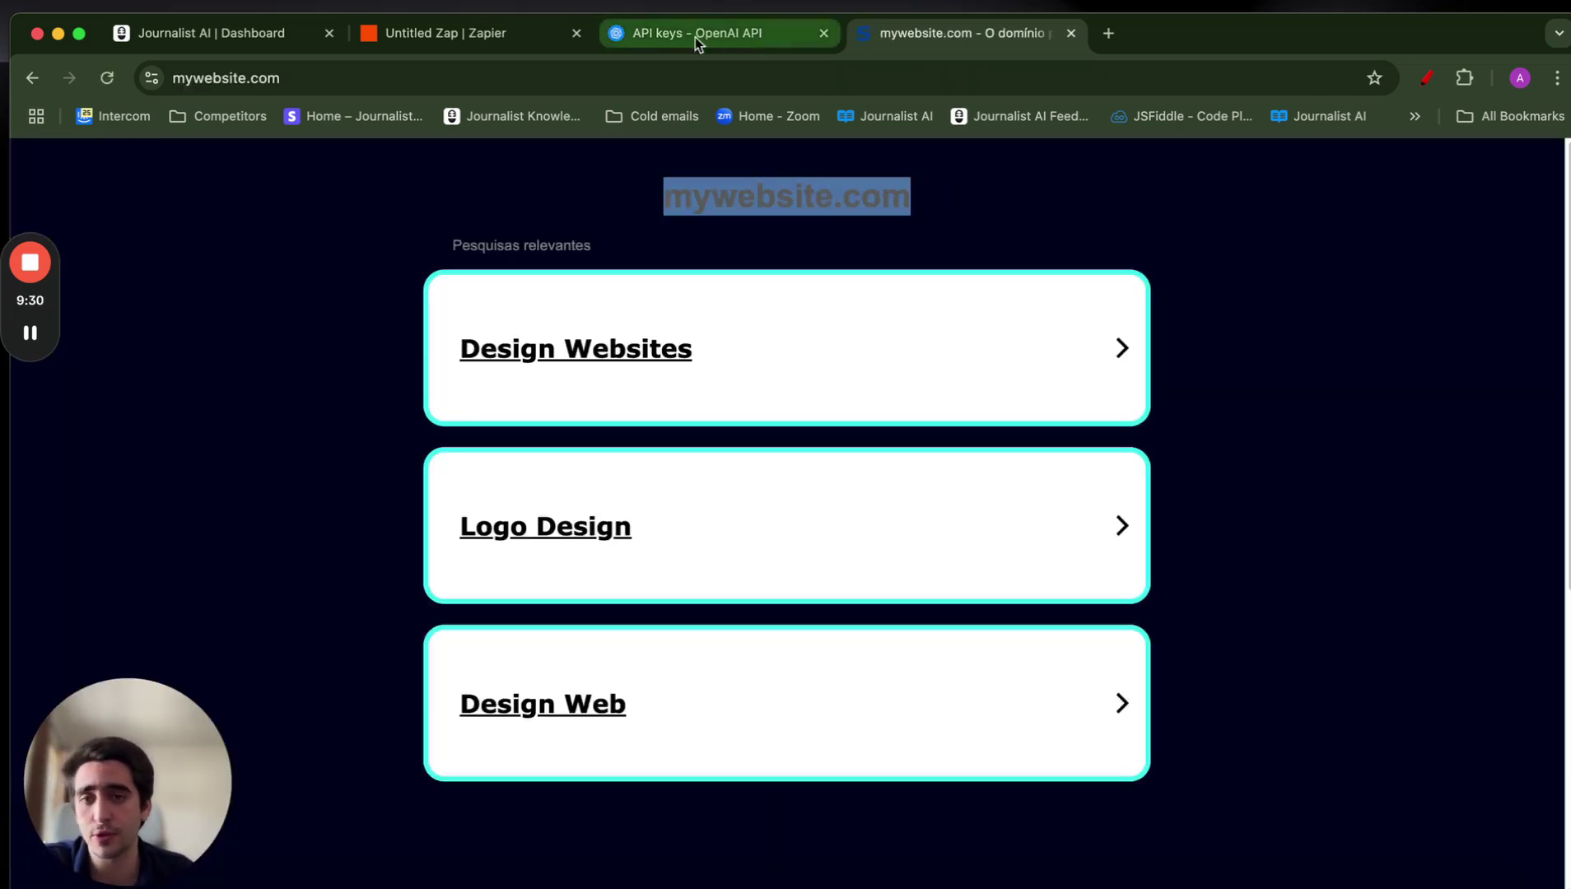
pyautogui.click(1070, 33)
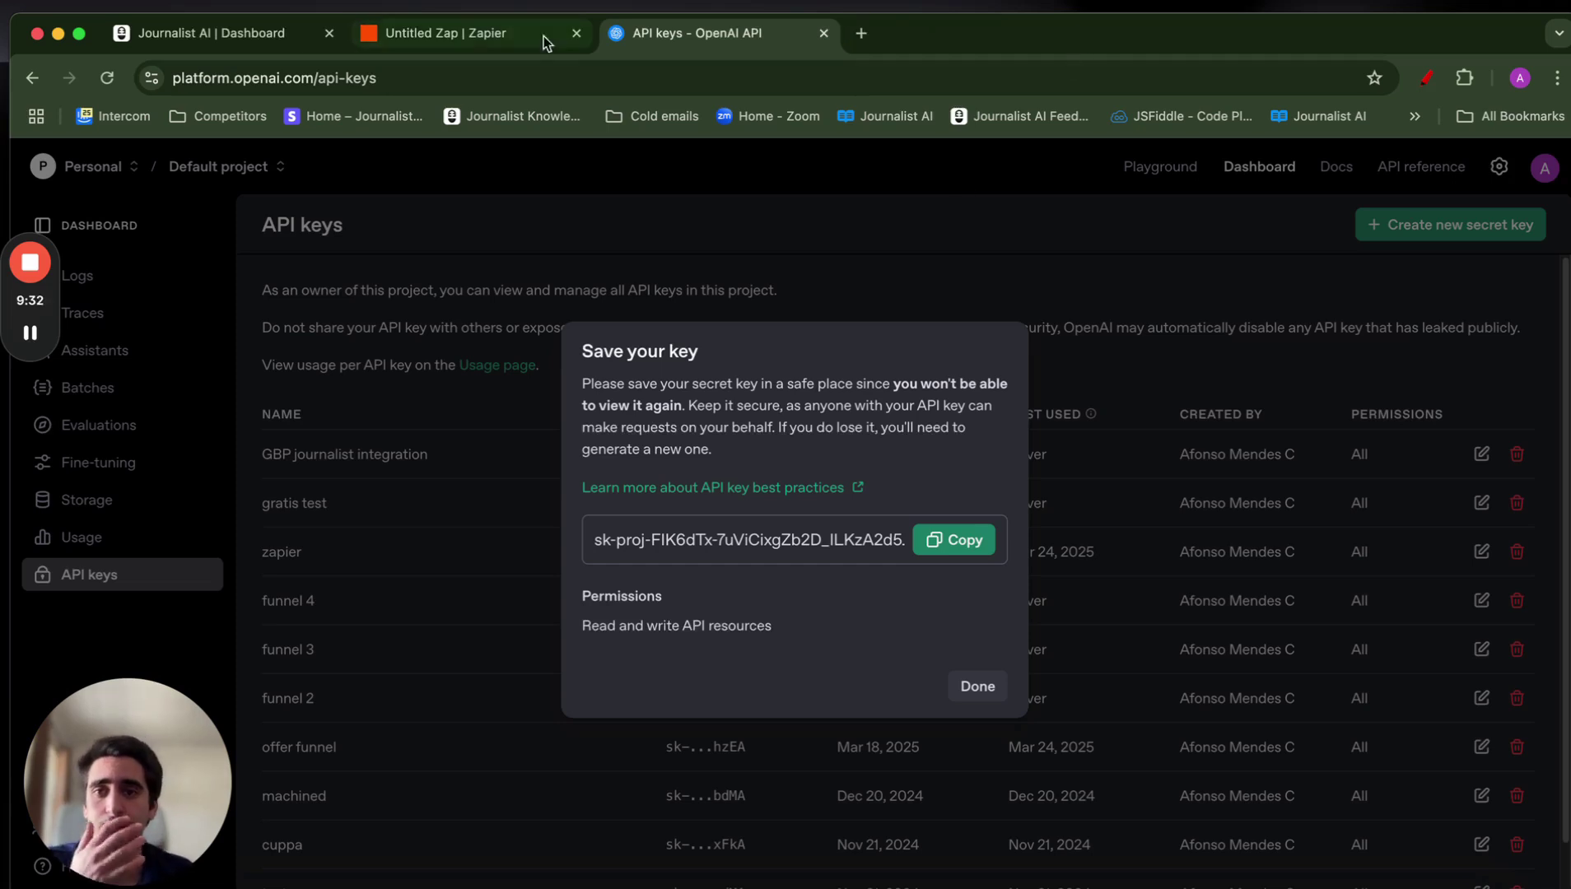
pyautogui.click(284, 0)
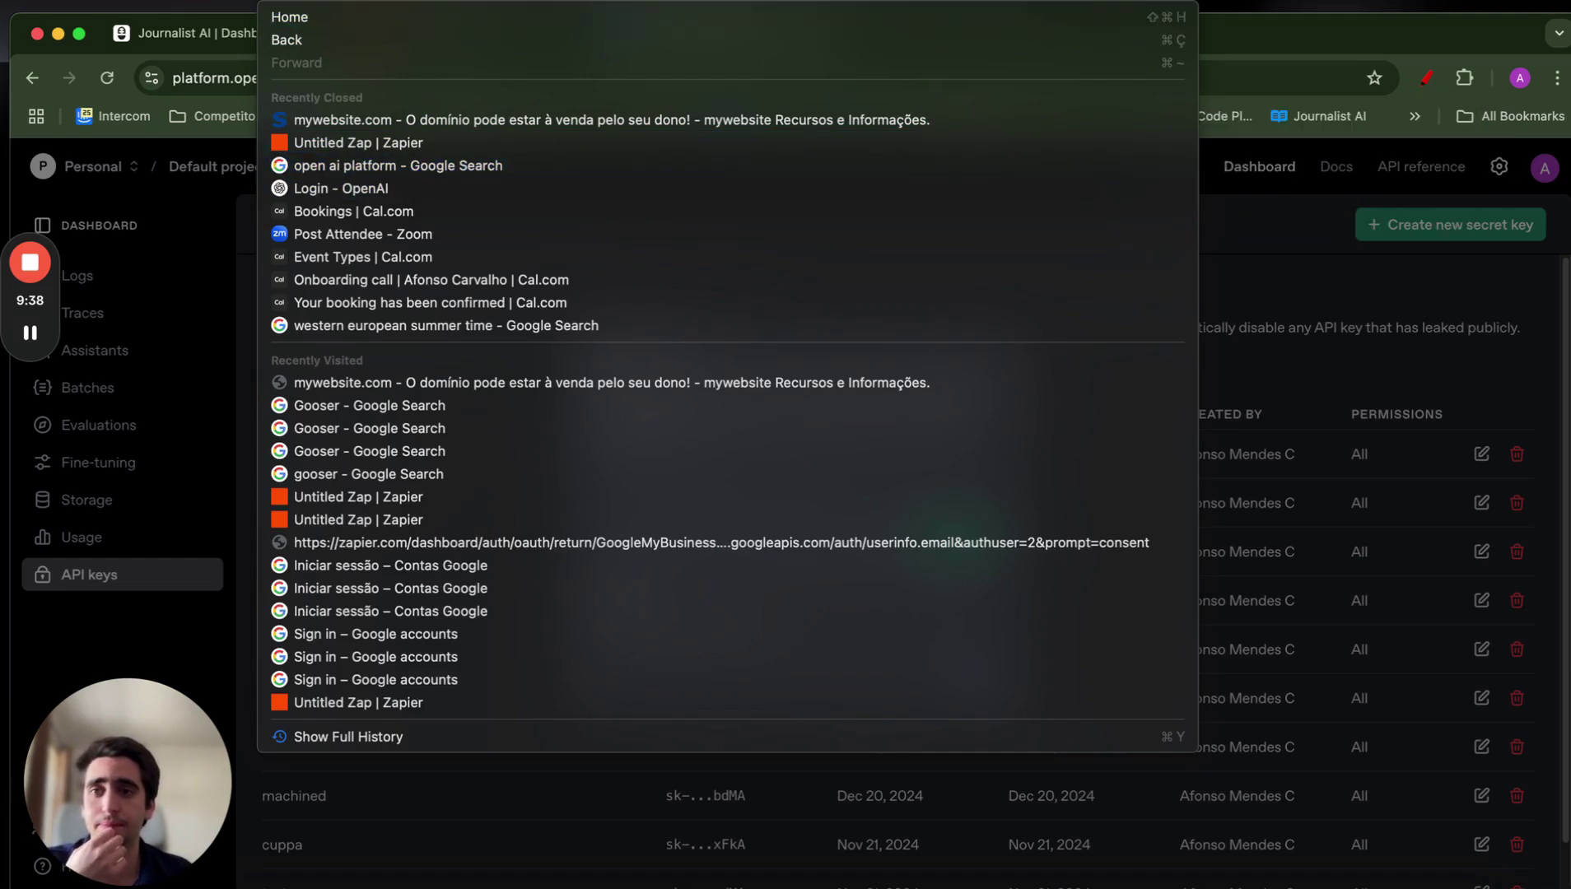
pyautogui.press('Escape')
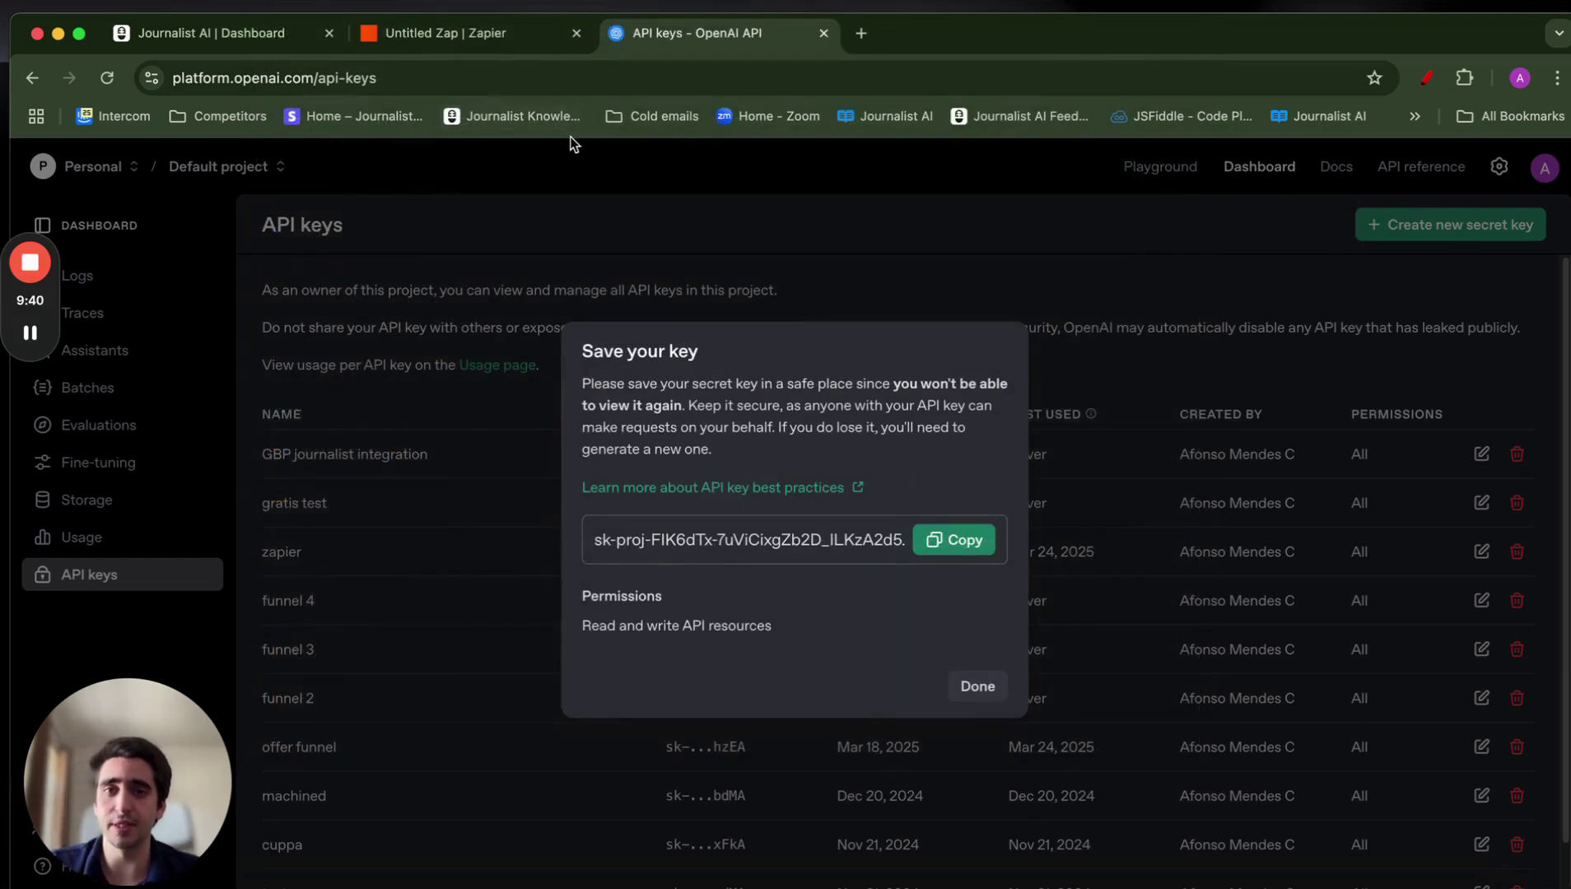